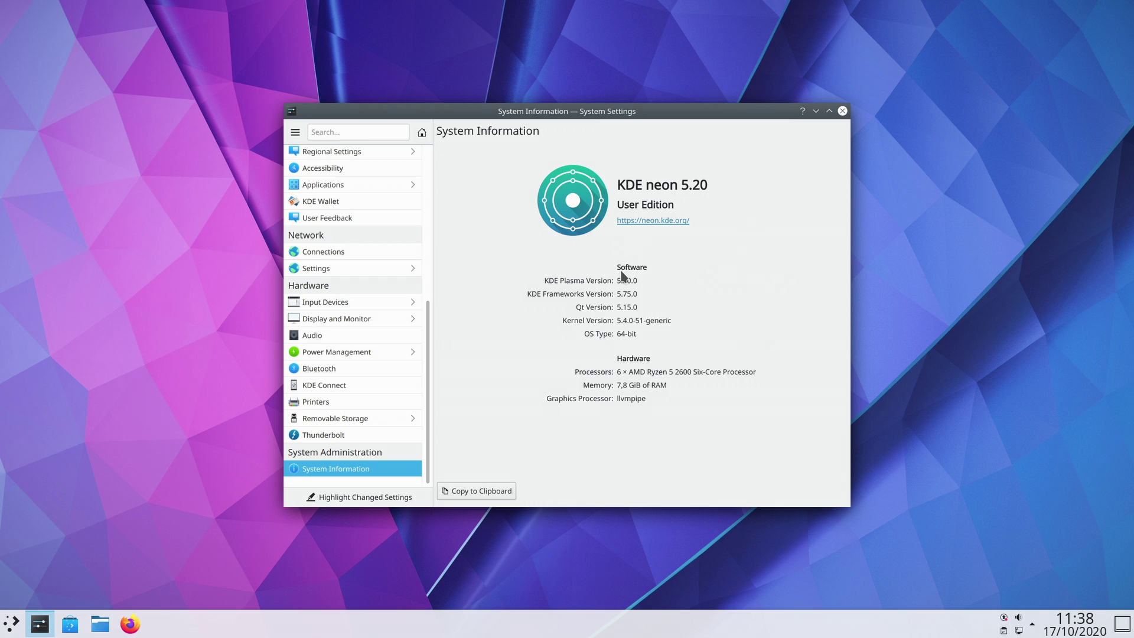
Shift the System Settings window slightly right, then nudge it back a little to the left
left_click_drag(617, 281, 637, 277)
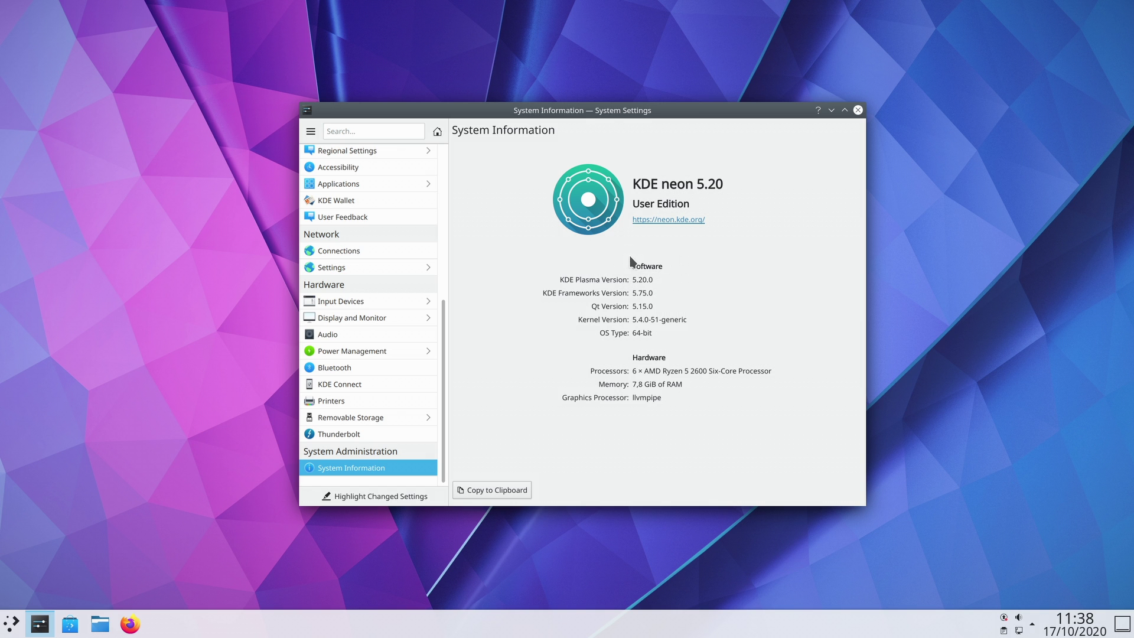
mouse_move(631, 110)
left_mouse_down()
mouse_move(618, 135)
mouse_move(615, 106)
left_mouse_up()
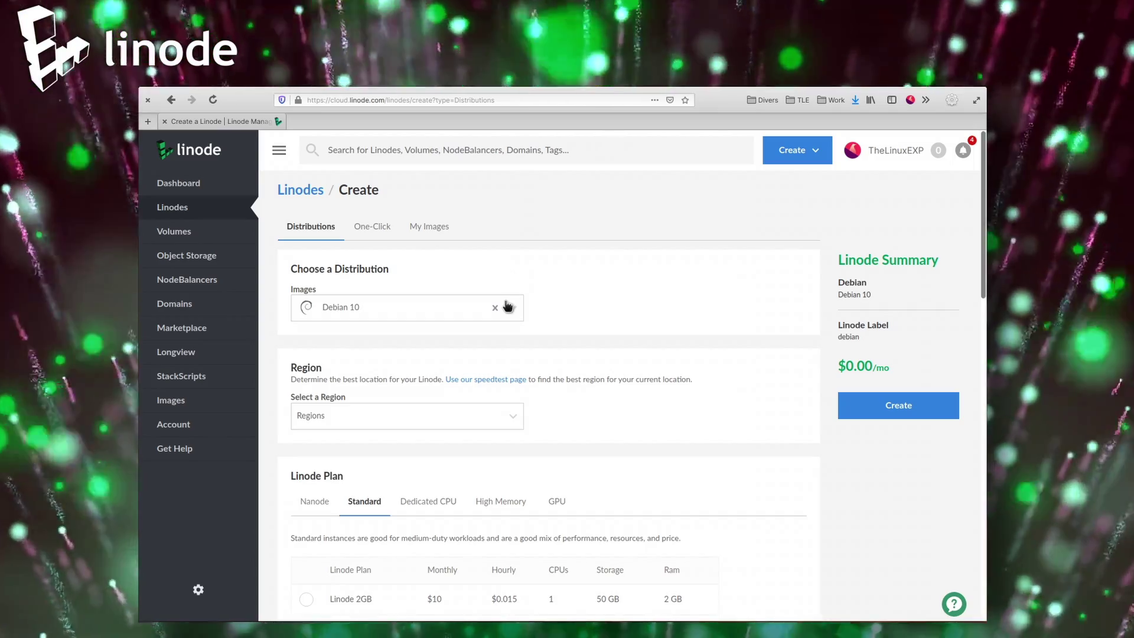
Browse the distribution images list, then compare Dedicated CPU, High Memory, GPU and Nanode plans
left_click(506, 307)
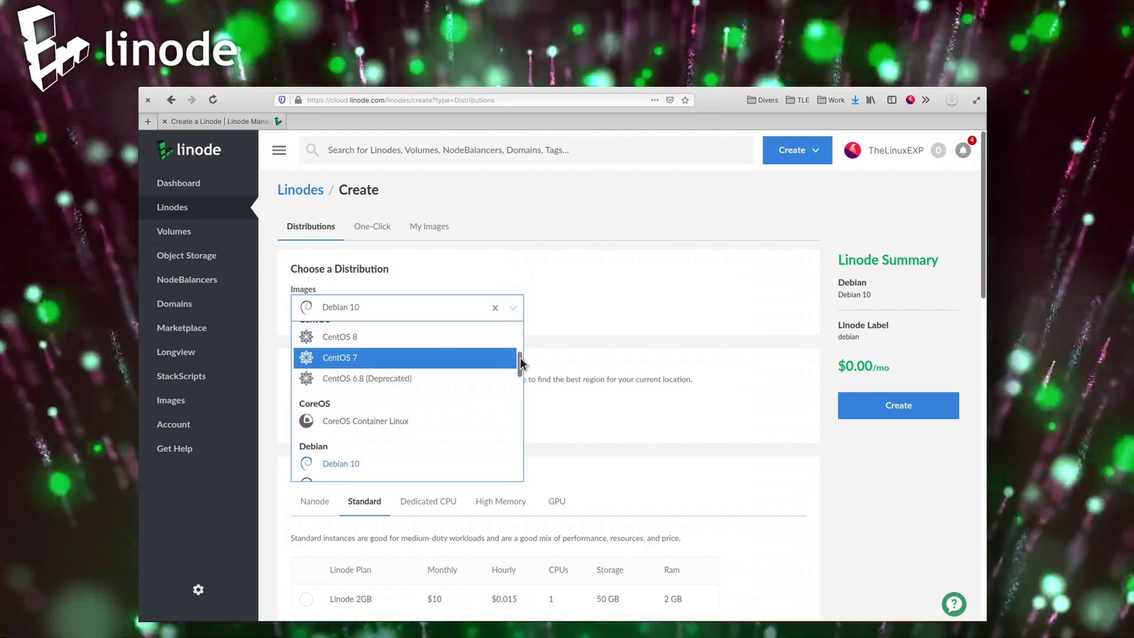
left_click_drag(520, 362, 519, 338)
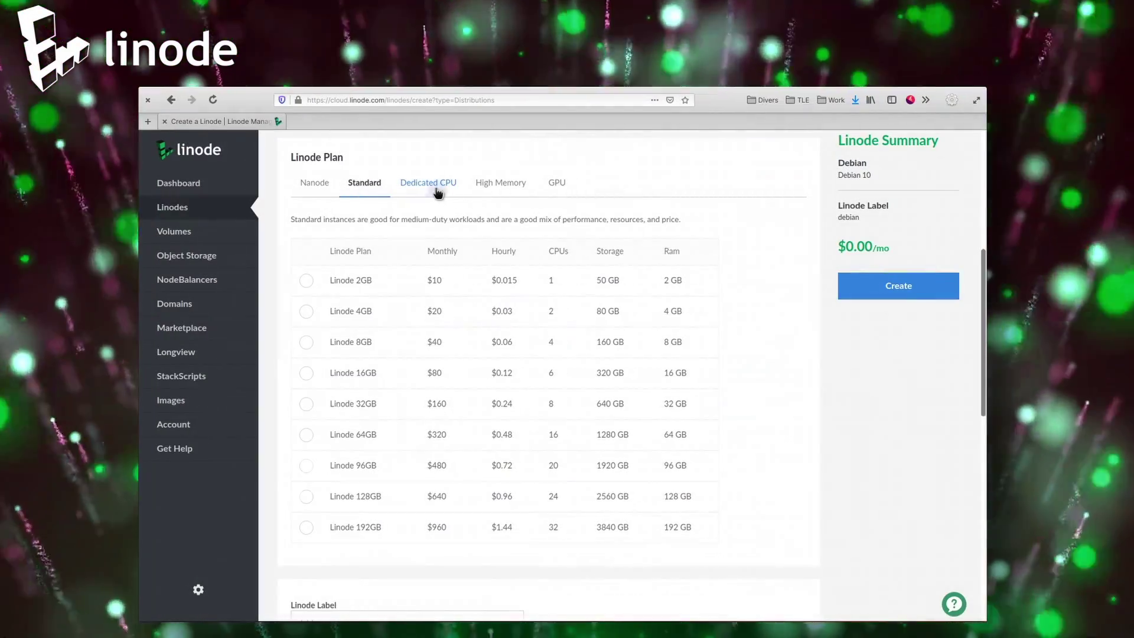
left_click(437, 188)
left_click(499, 184)
left_click(556, 185)
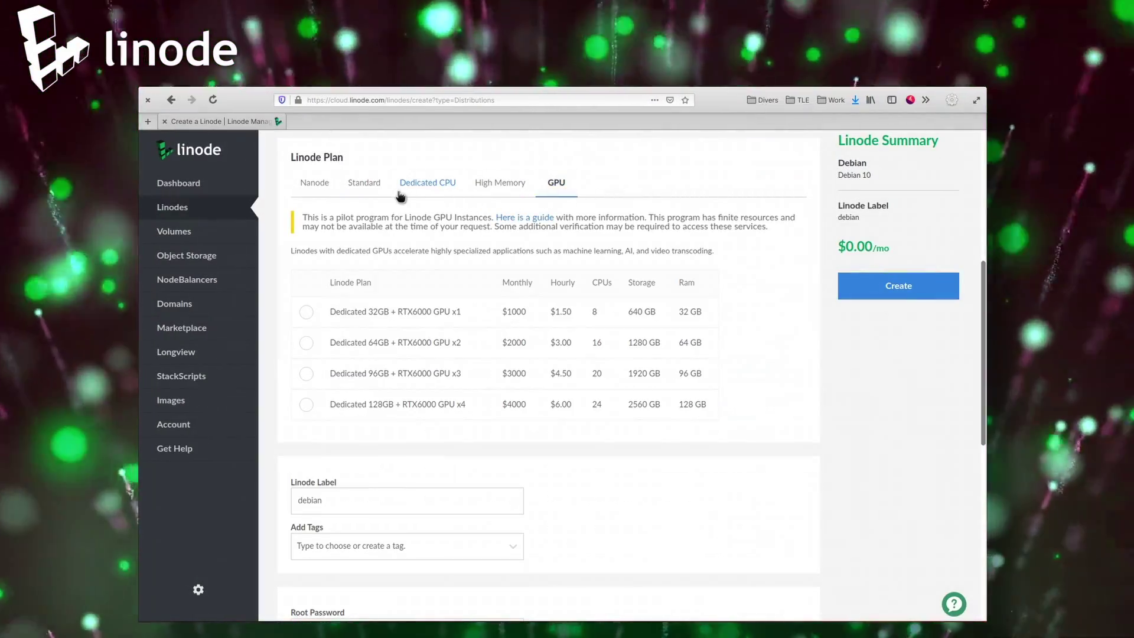
left_click(314, 182)
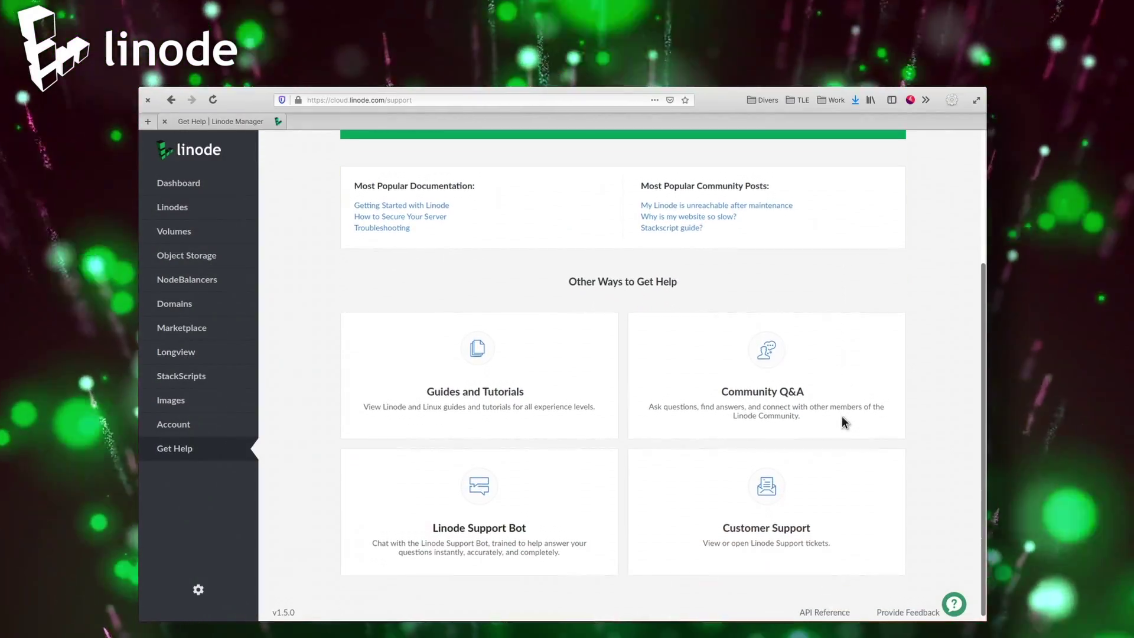
Look at the customer support tickets page and its new-ticket form, then close the form
left_click(766, 480)
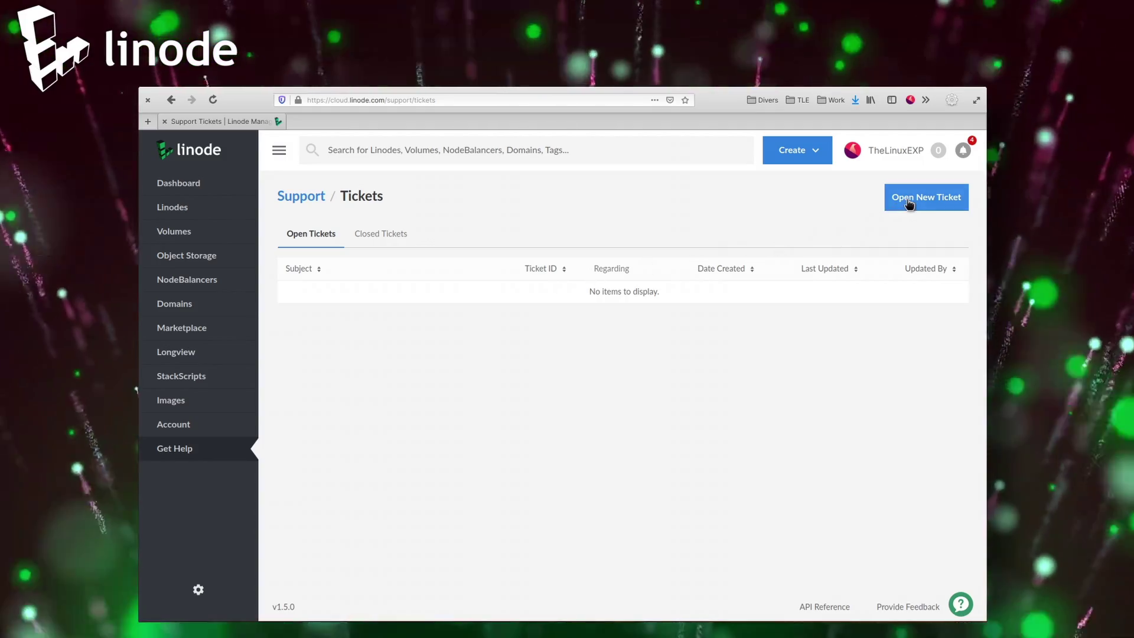
left_click(908, 201)
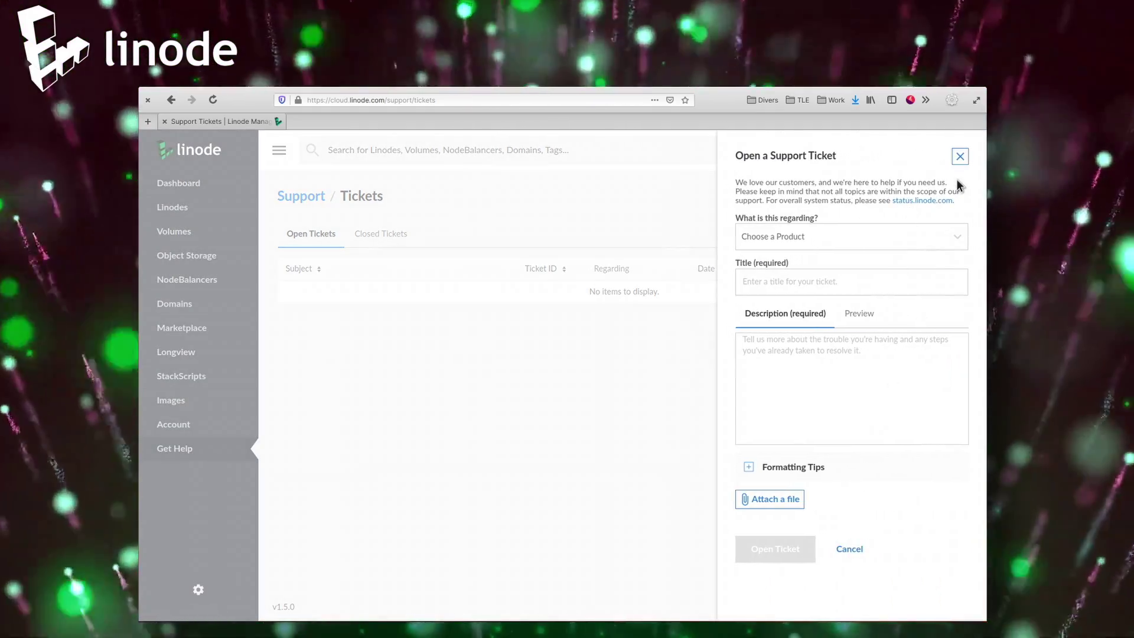
left_click(959, 156)
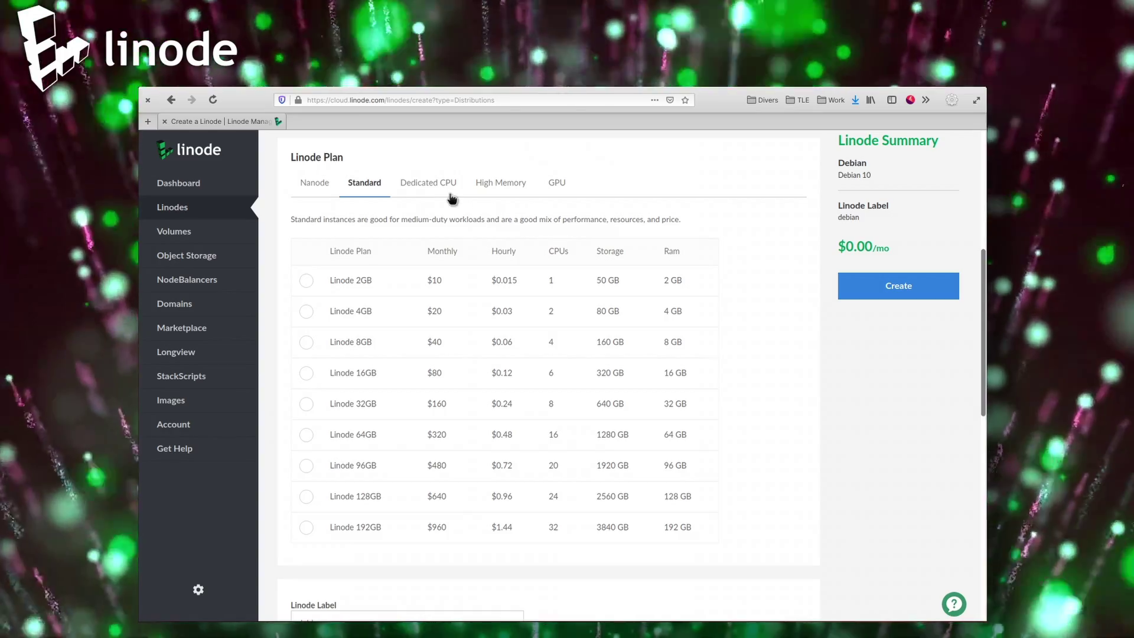
Review the Dedicated CPU, High Memory, GPU and Nanode plan lists, ending on Nanode
left_click(440, 182)
left_click(500, 183)
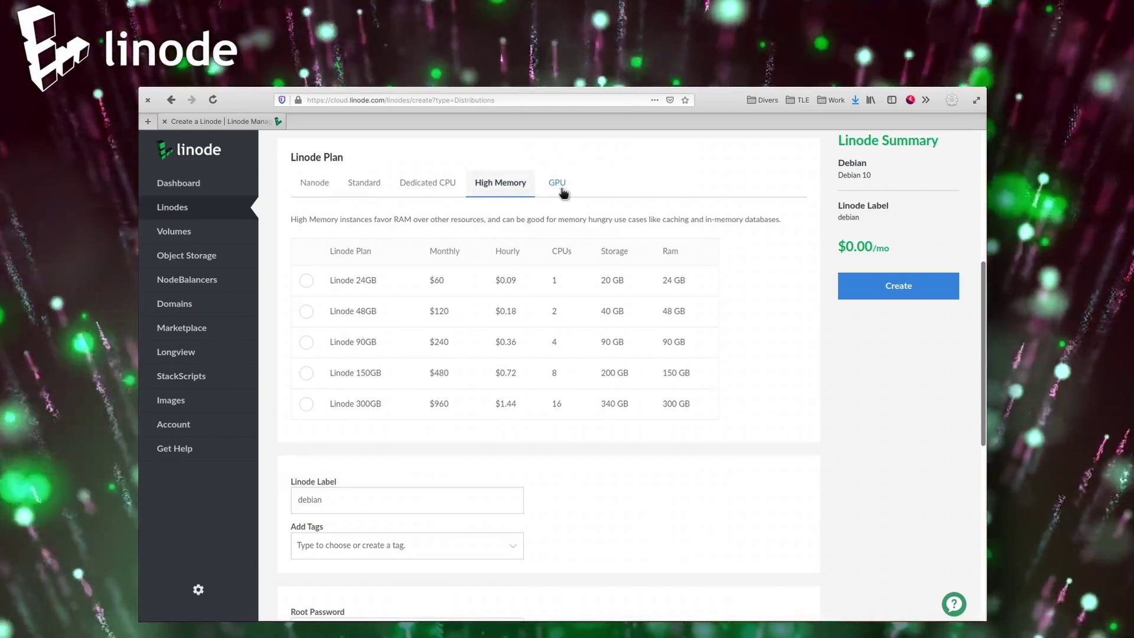
left_click(559, 184)
left_click(315, 184)
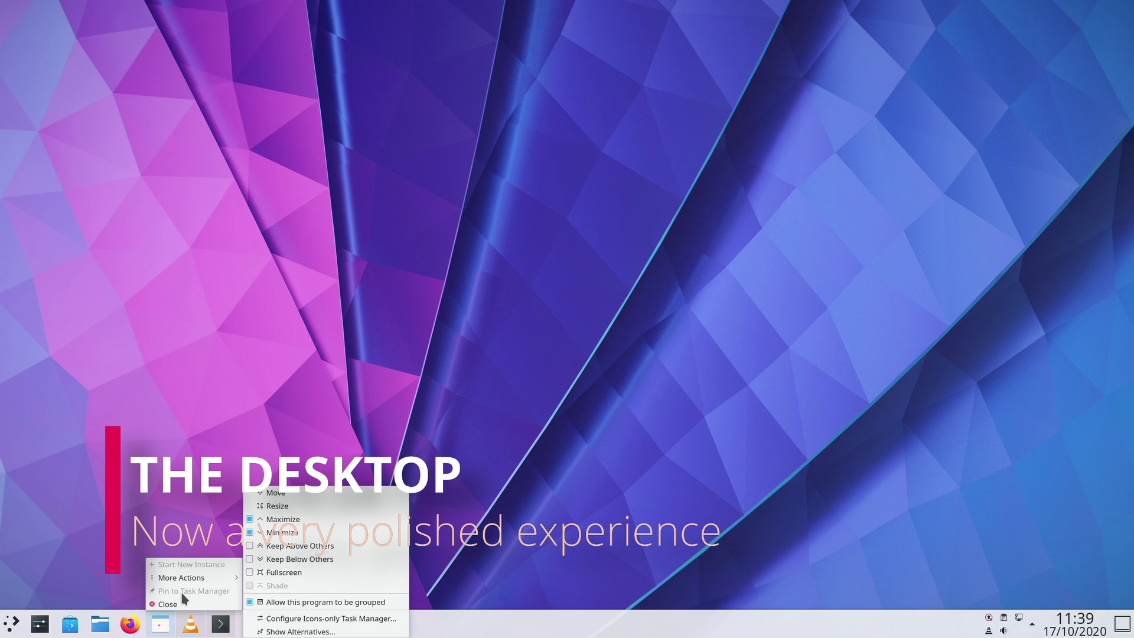
Pin VLC and the terminal to the task manager
left_click(235, 533)
right_click(198, 630)
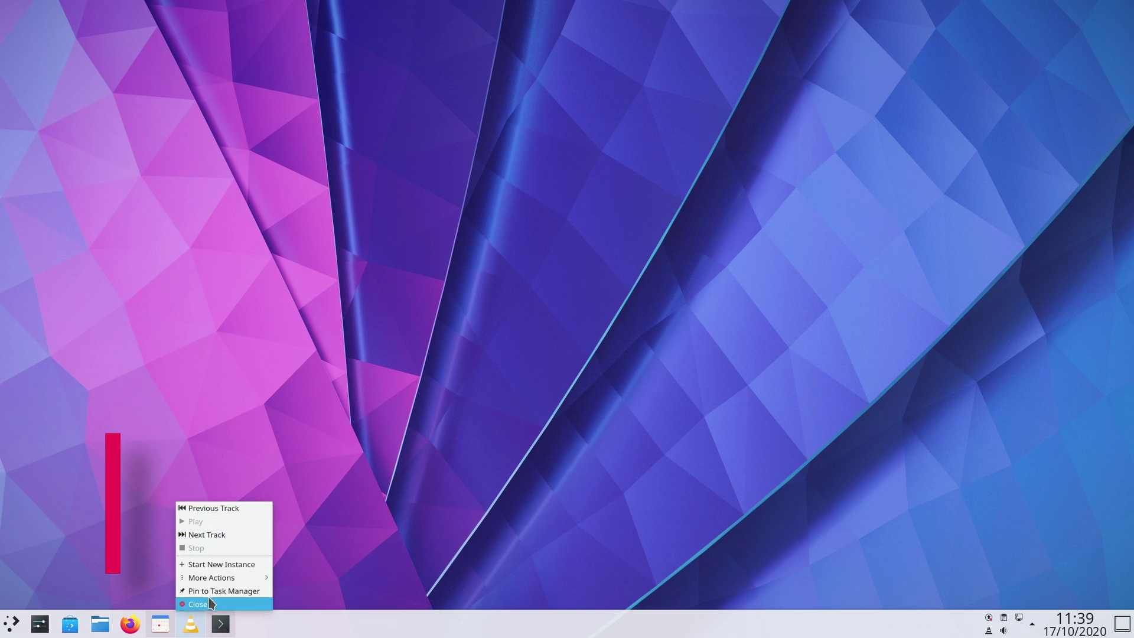
left_click(236, 591)
right_click(220, 624)
left_click(231, 591)
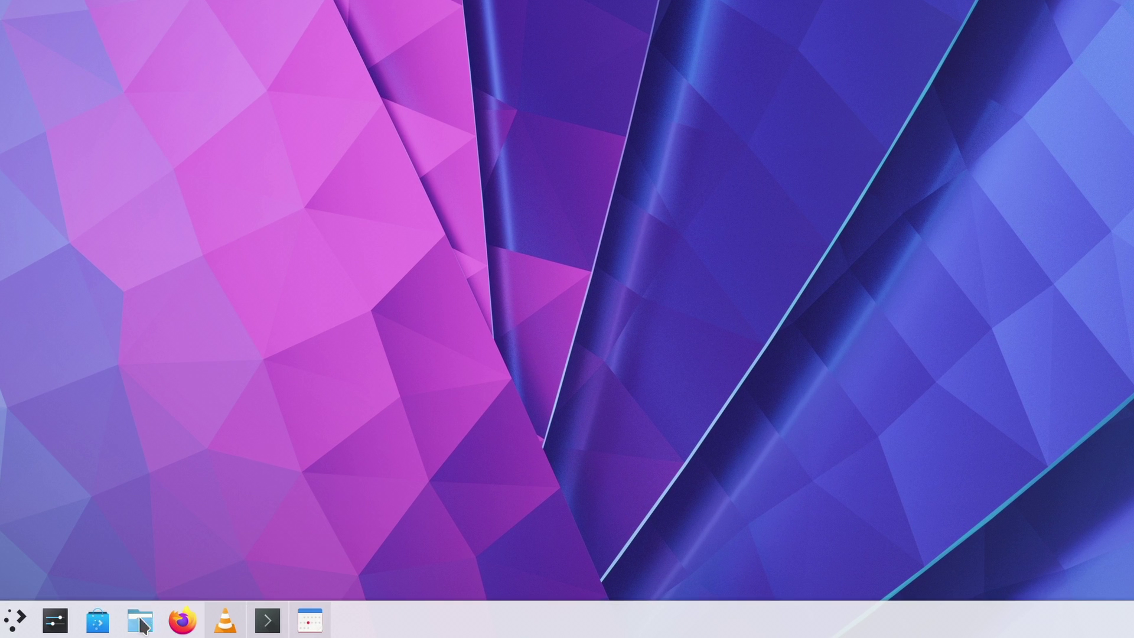
Reorder the taskbar launchers so Dolphin comes first and Discover follows the terminal
left_click_drag(101, 623, 195, 621)
left_click_drag(273, 620, 334, 625)
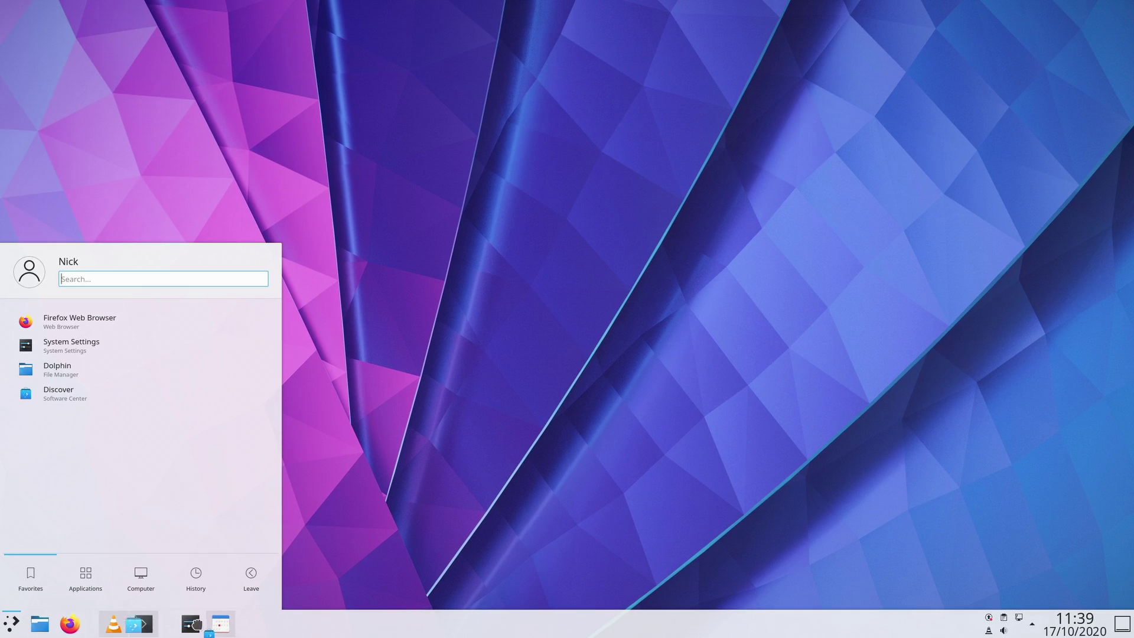
left_click_drag(98, 620, 228, 617)
left_click(555, 285)
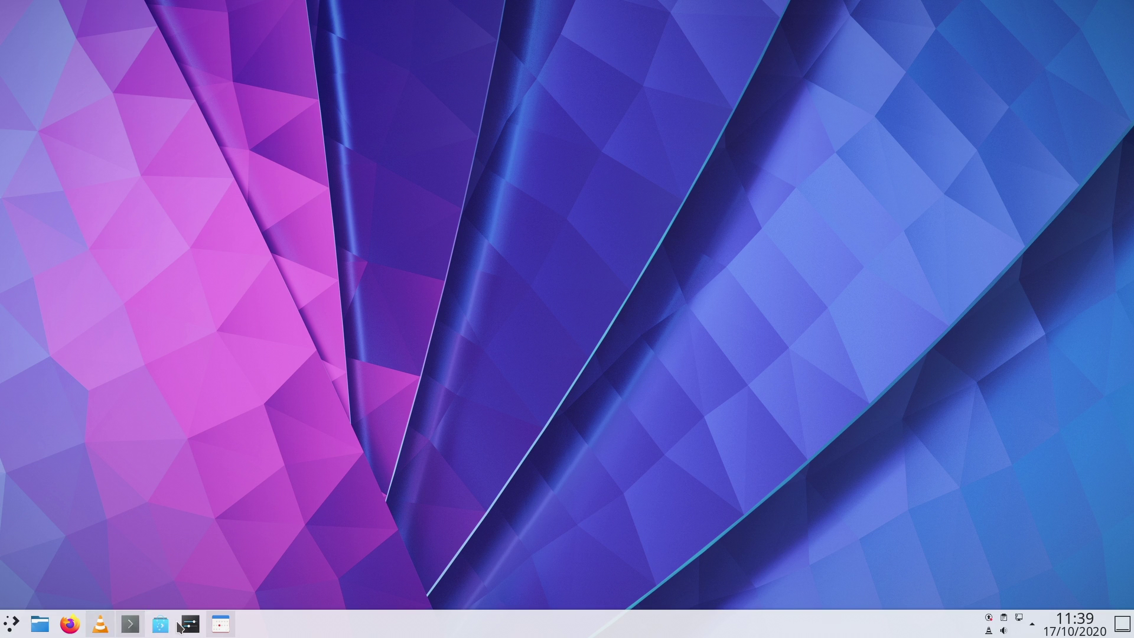
Open a Dolphin window on the Desktop folder from Dolphin's taskbar places list
right_click(43, 625)
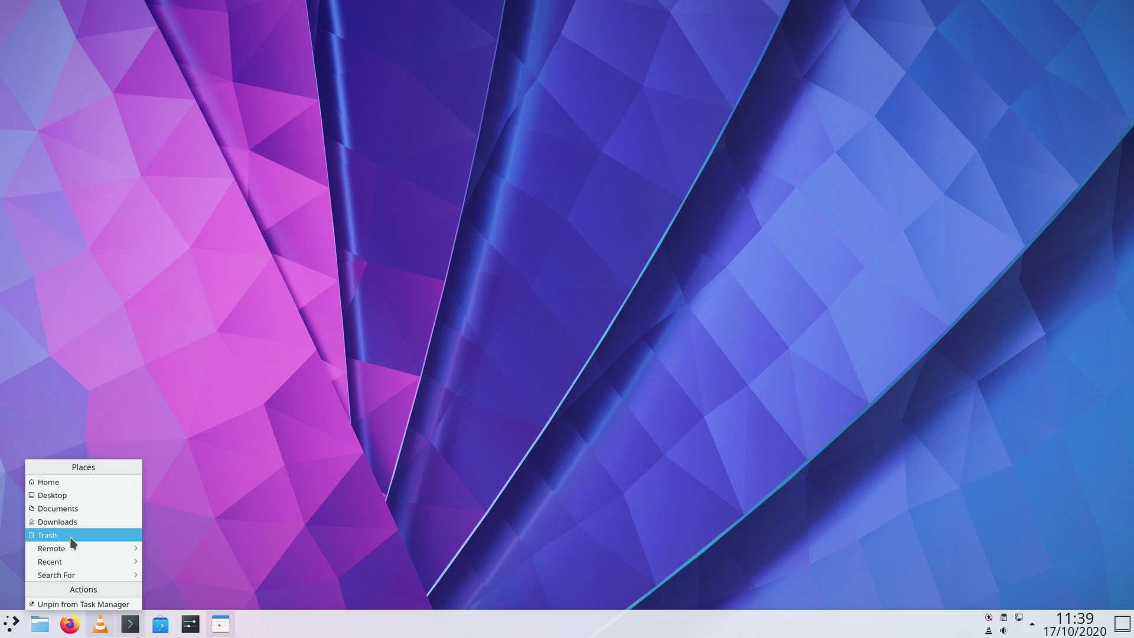
left_click(65, 482)
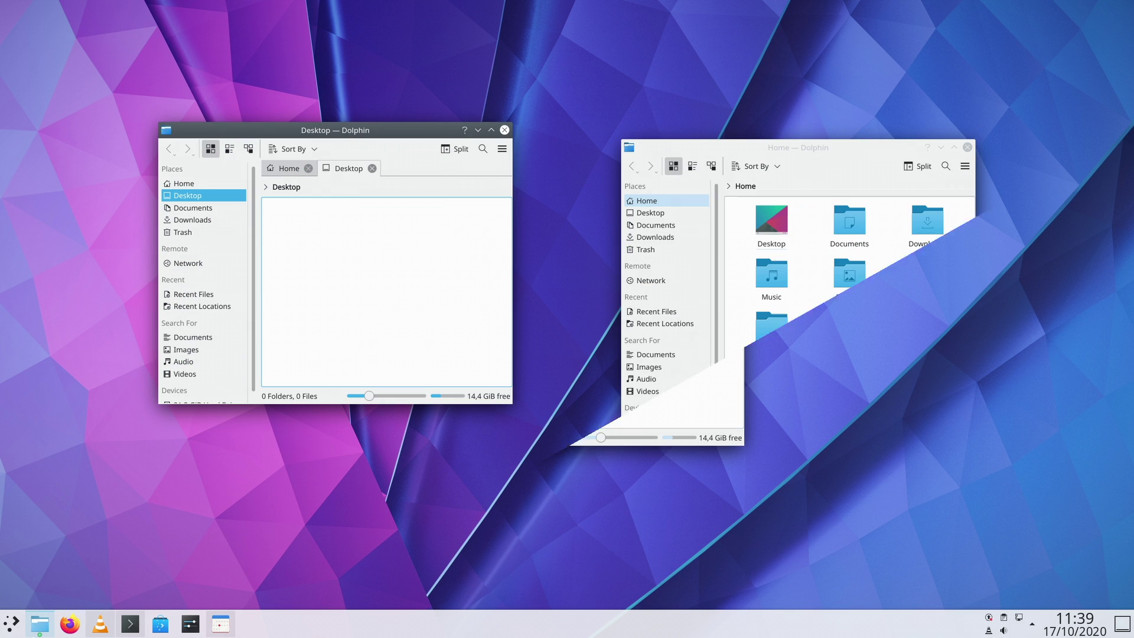
mouse_move(36, 627)
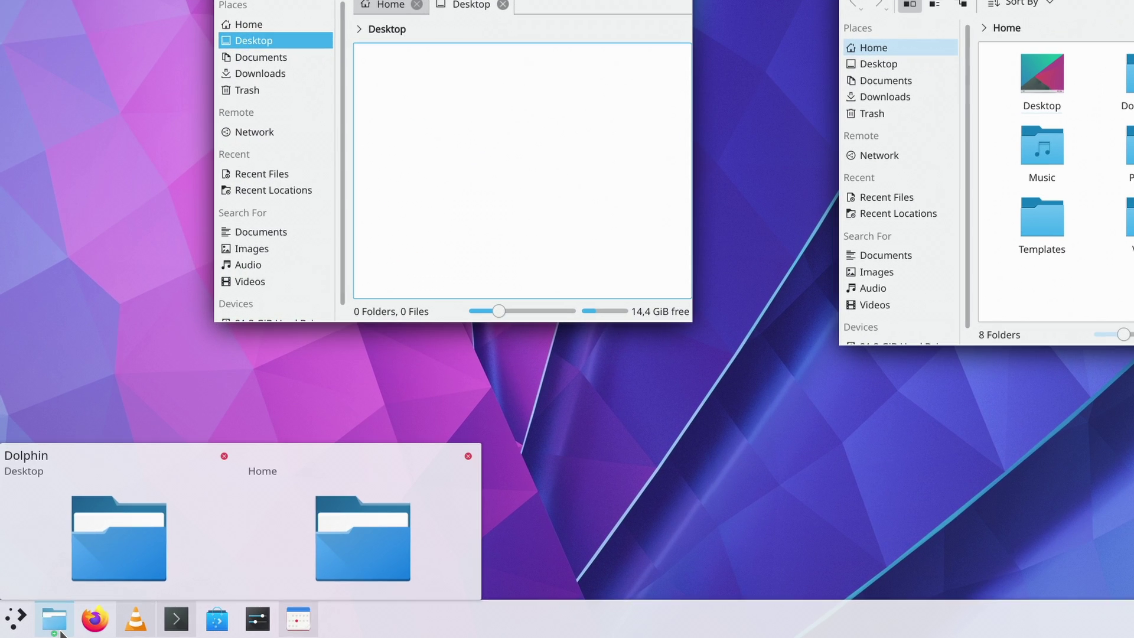
left_click(61, 629)
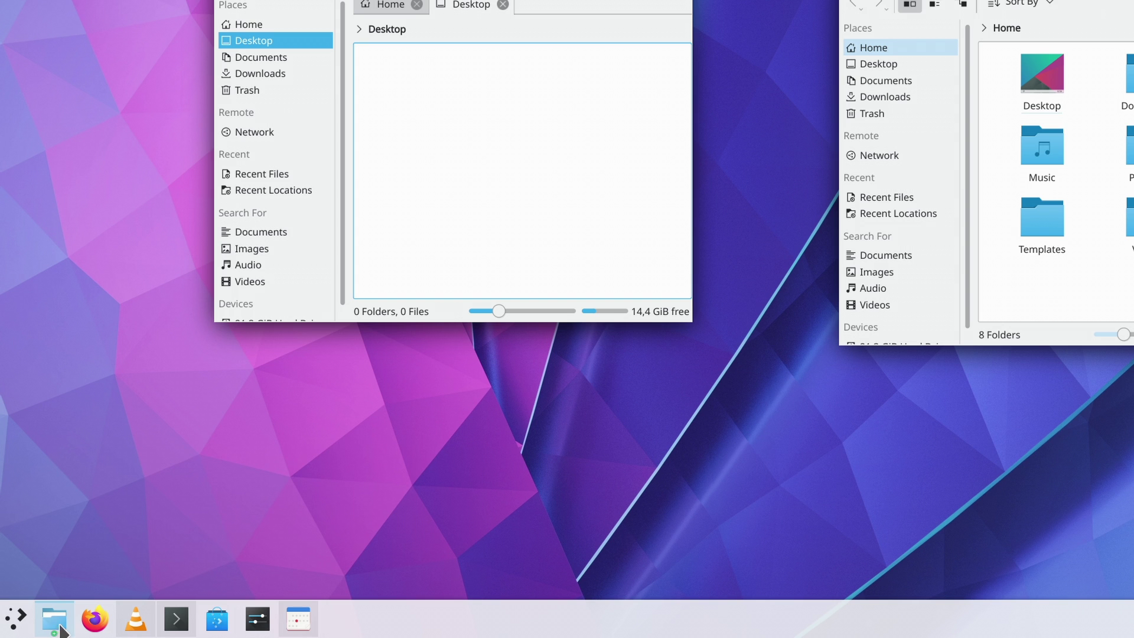
Preview both Dolphin windows, close the Desktop one and minimize the Home one
left_click(214, 549)
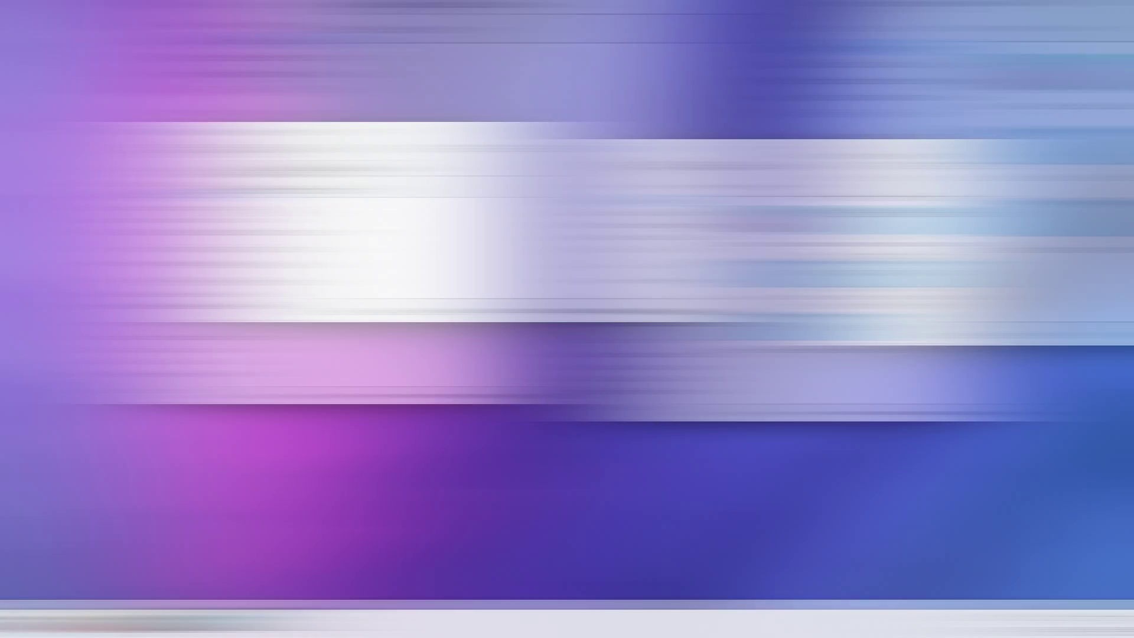
mouse_move(46, 619)
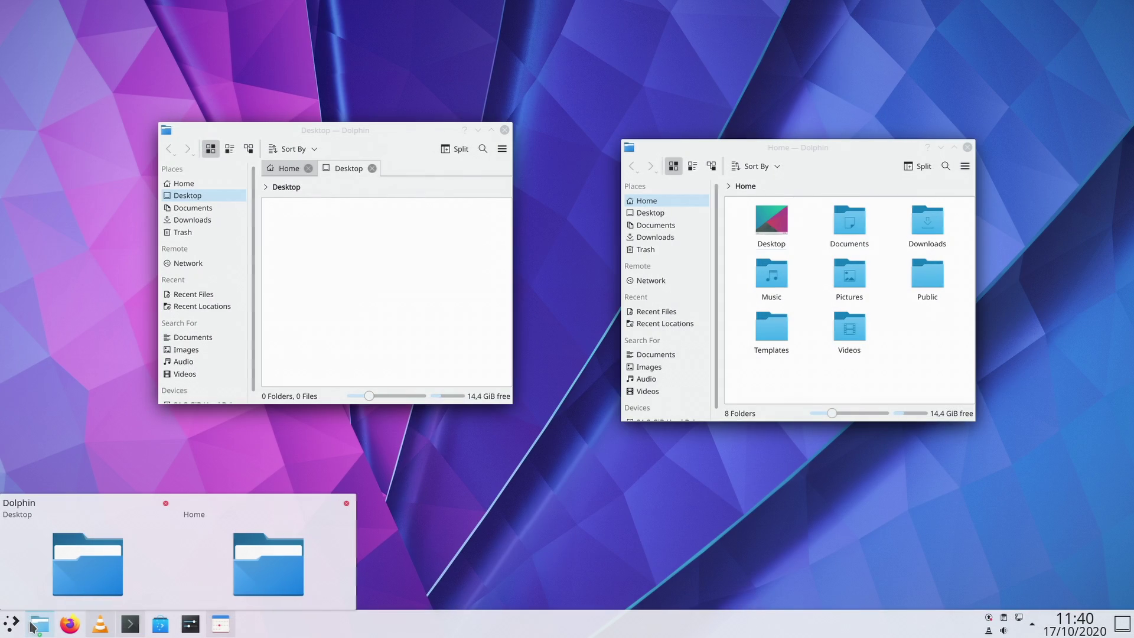
mouse_move(130, 623)
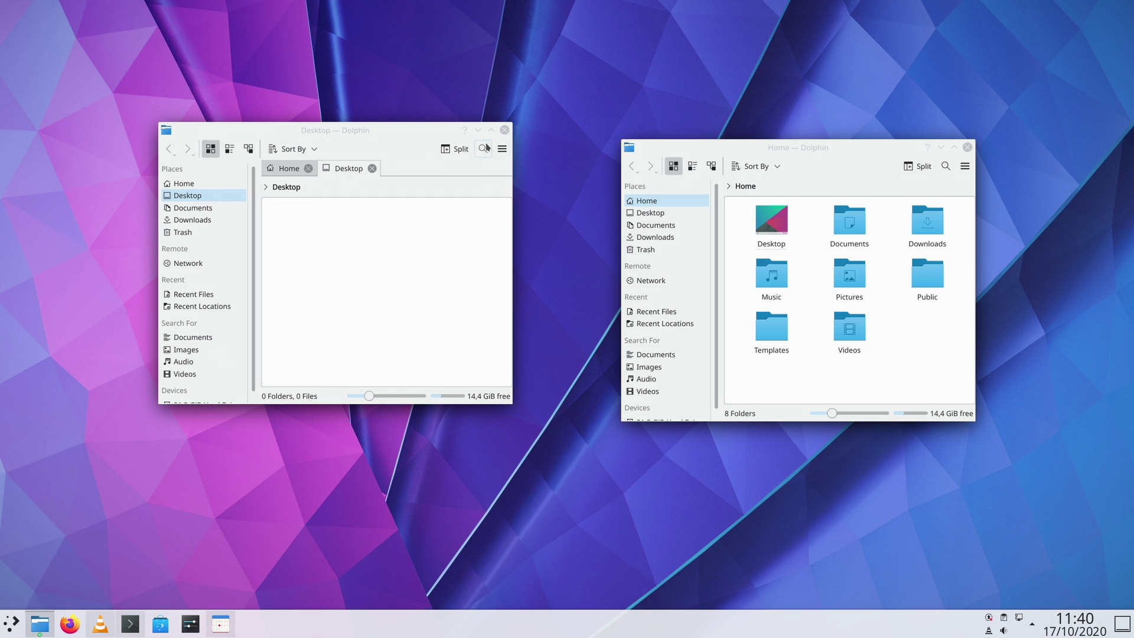
left_click(504, 130)
left_click(941, 147)
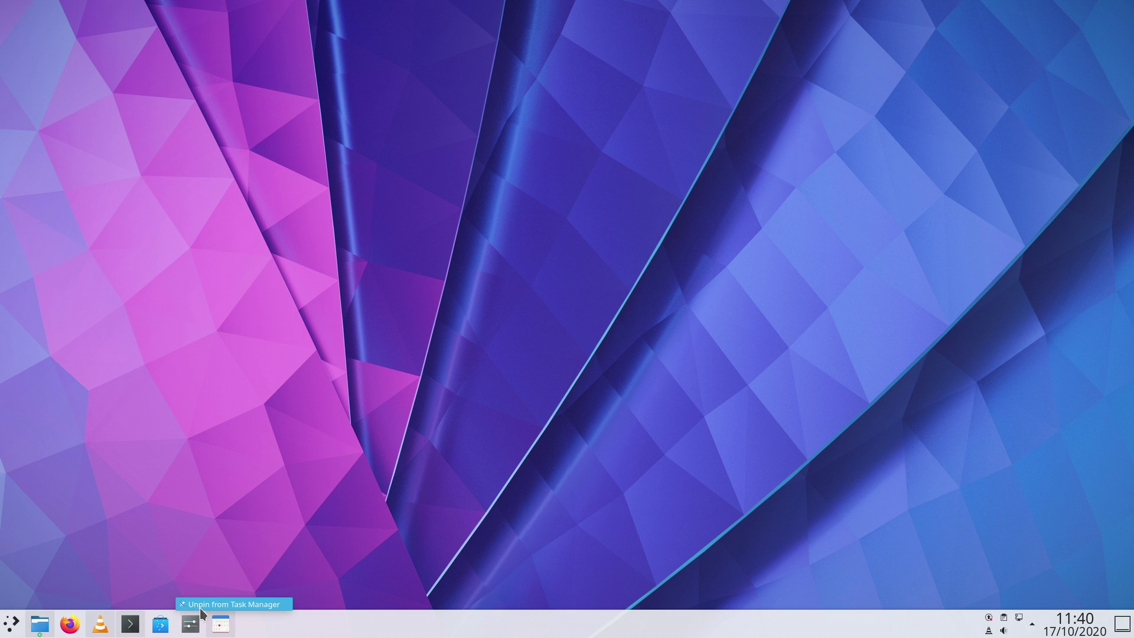
Replace the icons-only taskbar with the labelled Task Manager widget via Show Alternatives
right_click(244, 630)
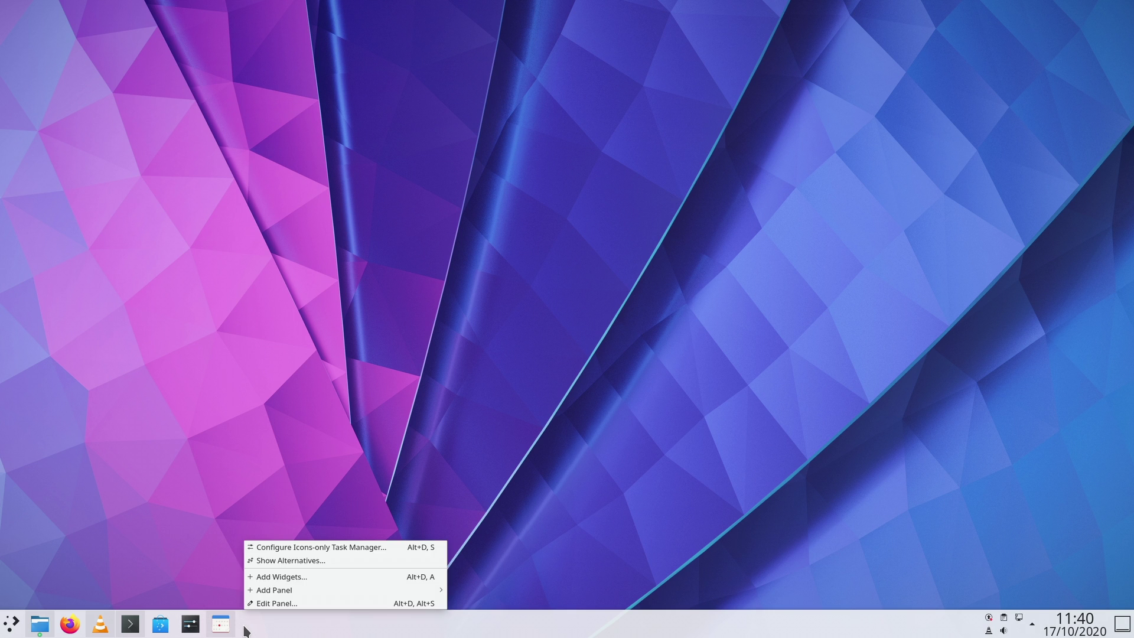
left_click(293, 562)
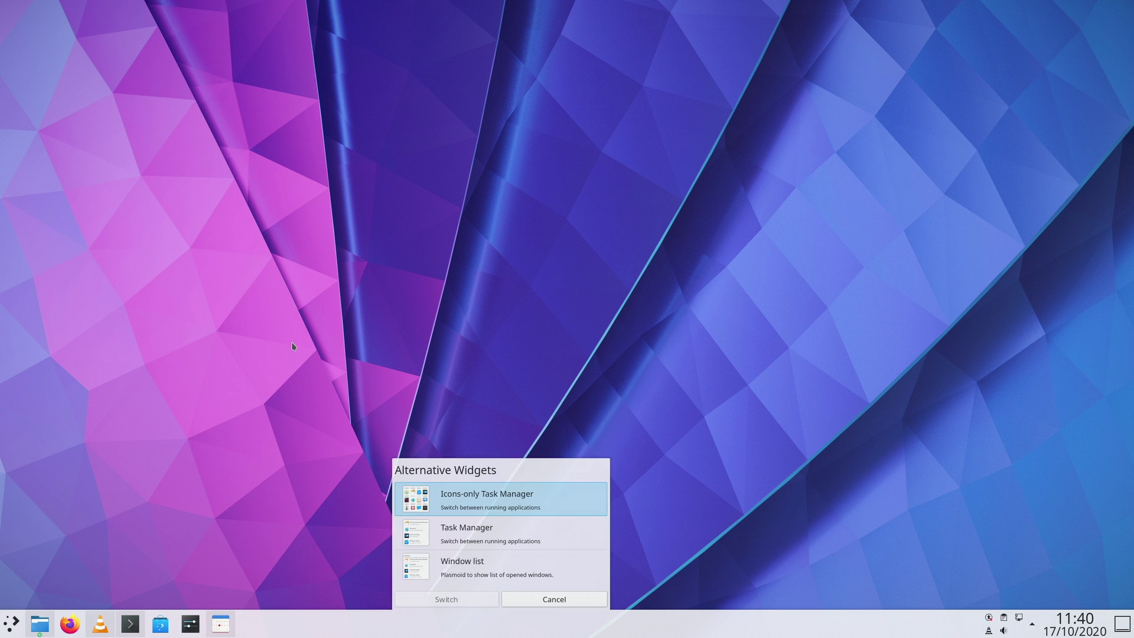
left_click(494, 534)
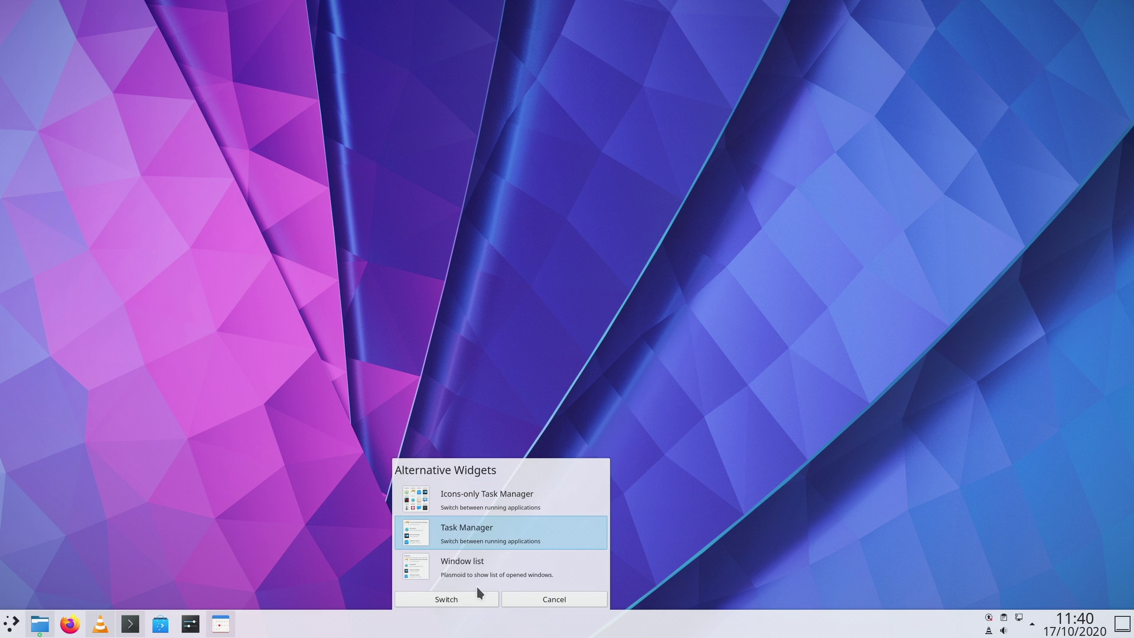
left_click(455, 599)
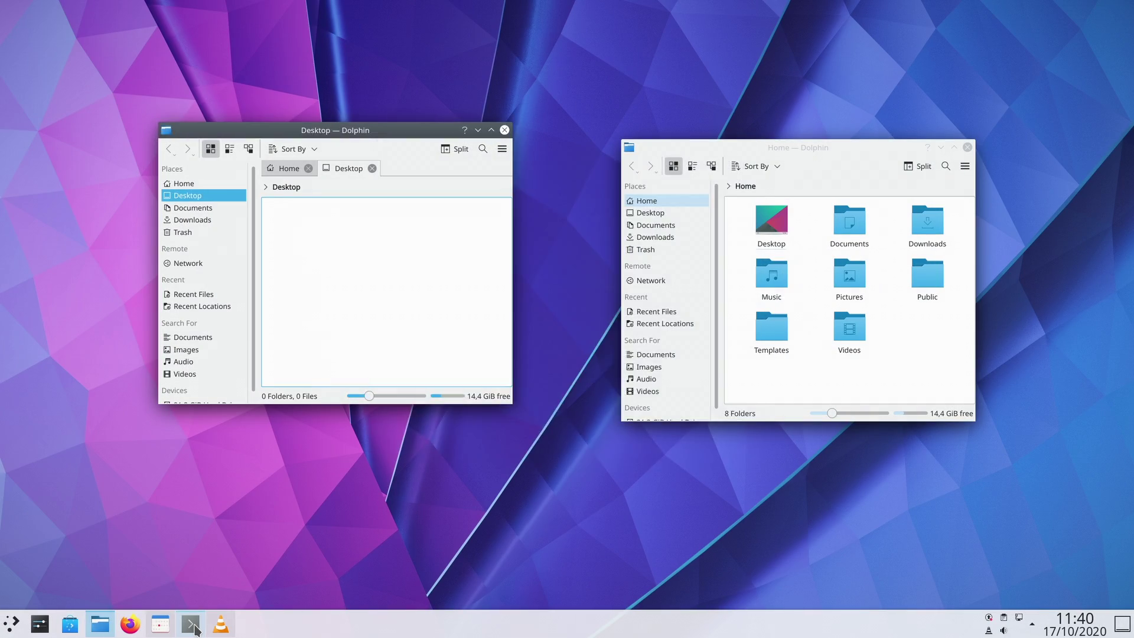
Toggle the Konsole window from the taskbar, then bring the Home Dolphin window forward
left_click(190, 624)
left_click(191, 624)
left_click(190, 624)
left_click(190, 624)
left_click(114, 631)
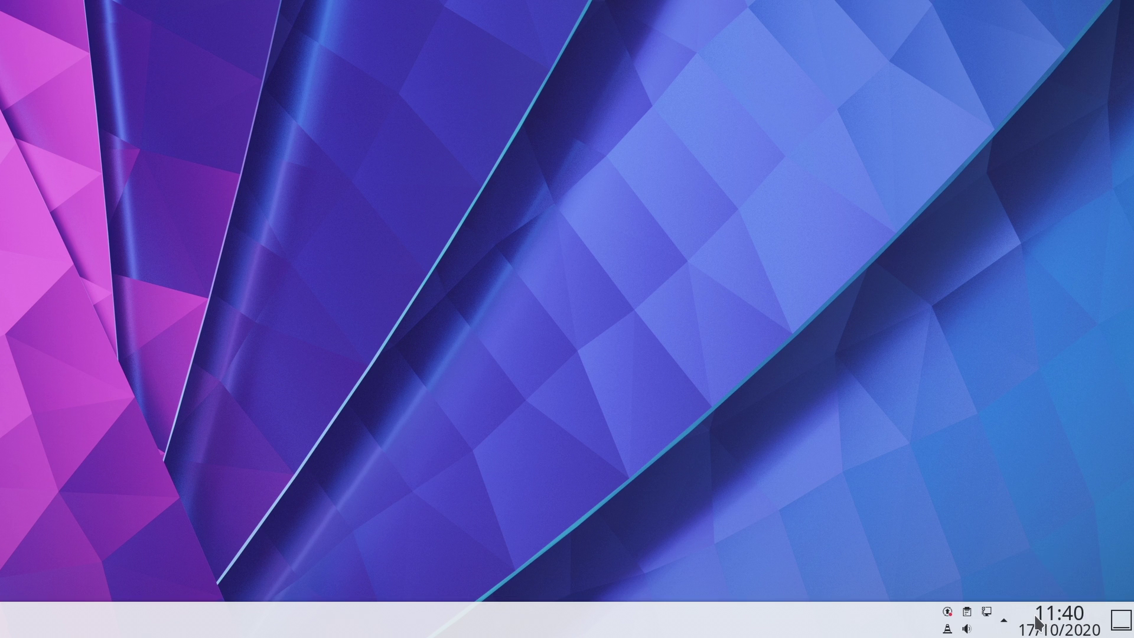
Open the system tray's status and notifications popup and dismiss it
left_click(1003, 624)
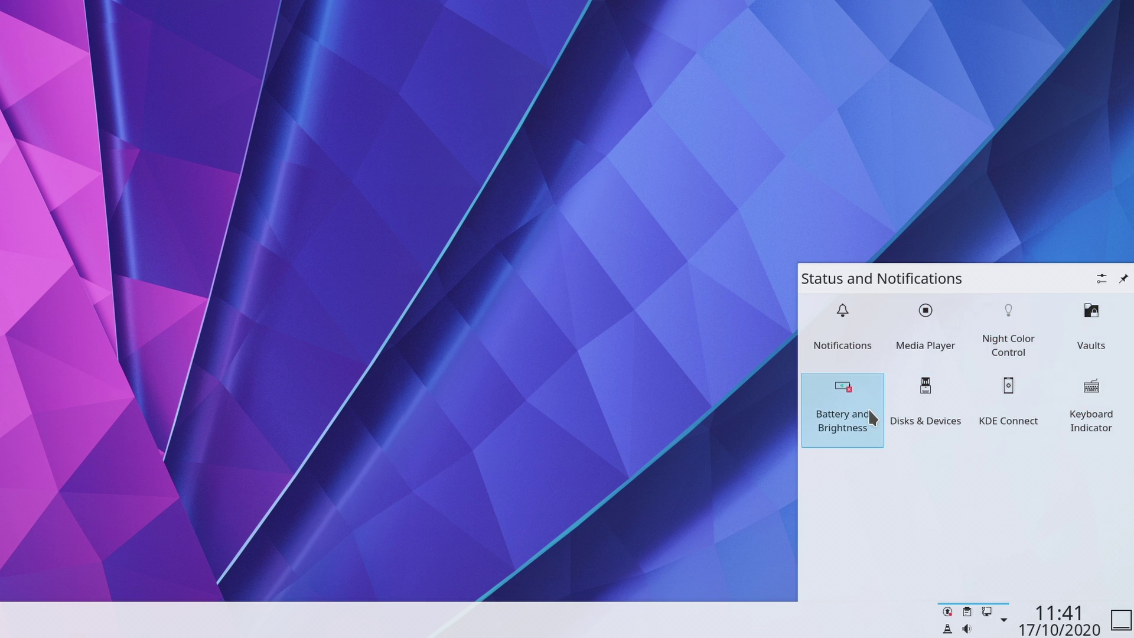
mouse_move(861, 409)
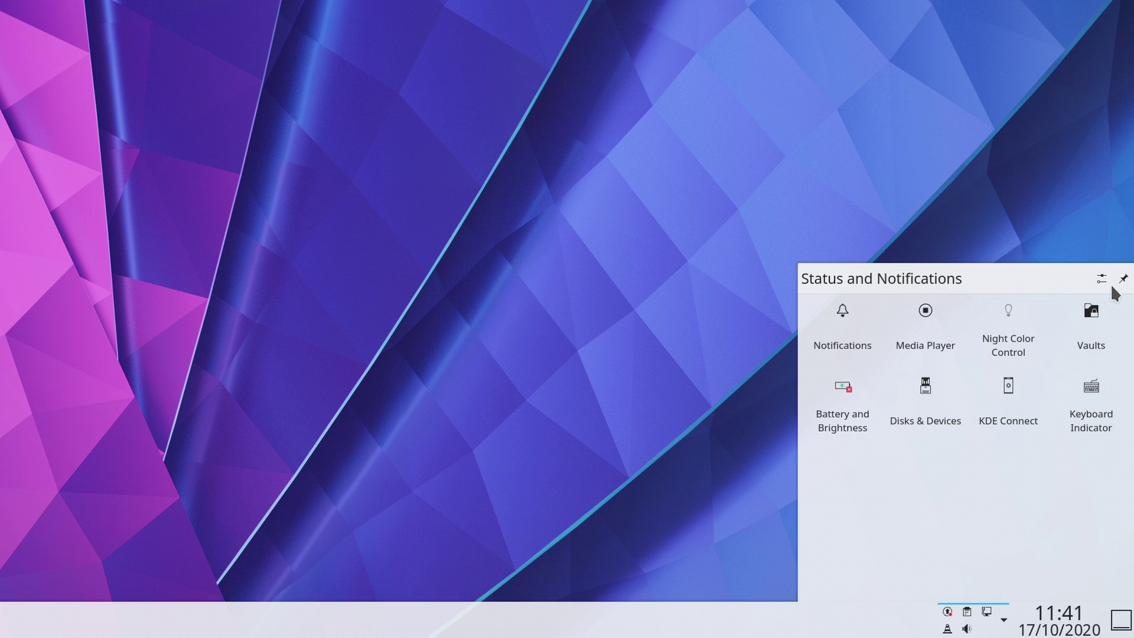
key("Escape")
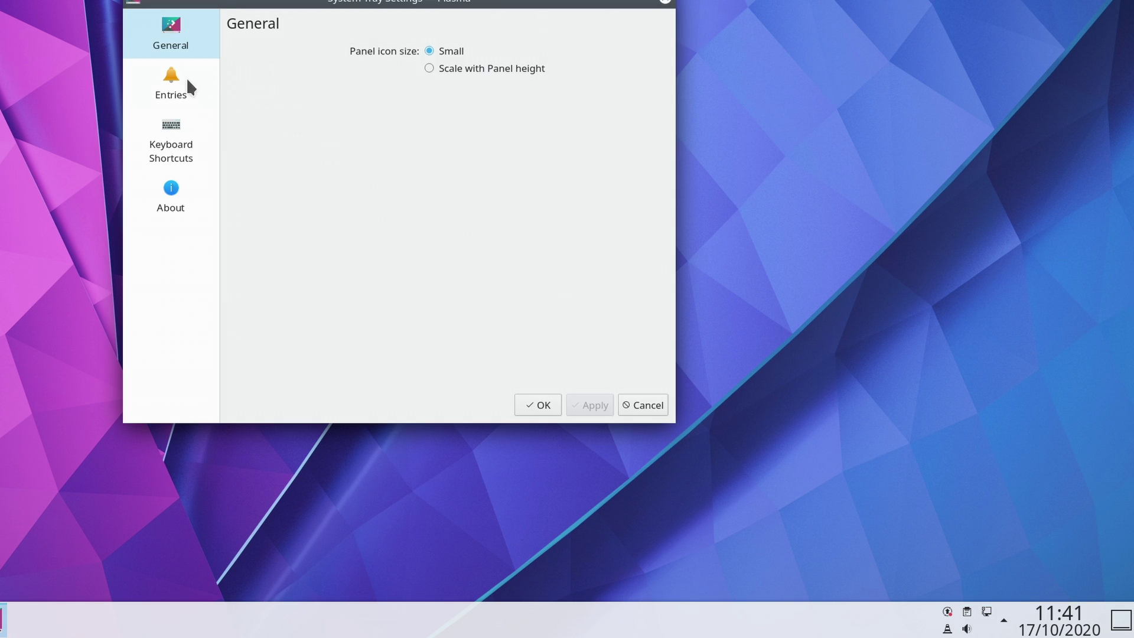
Set Notifications to Always shown under the tray Entries settings and apply
left_click(187, 83)
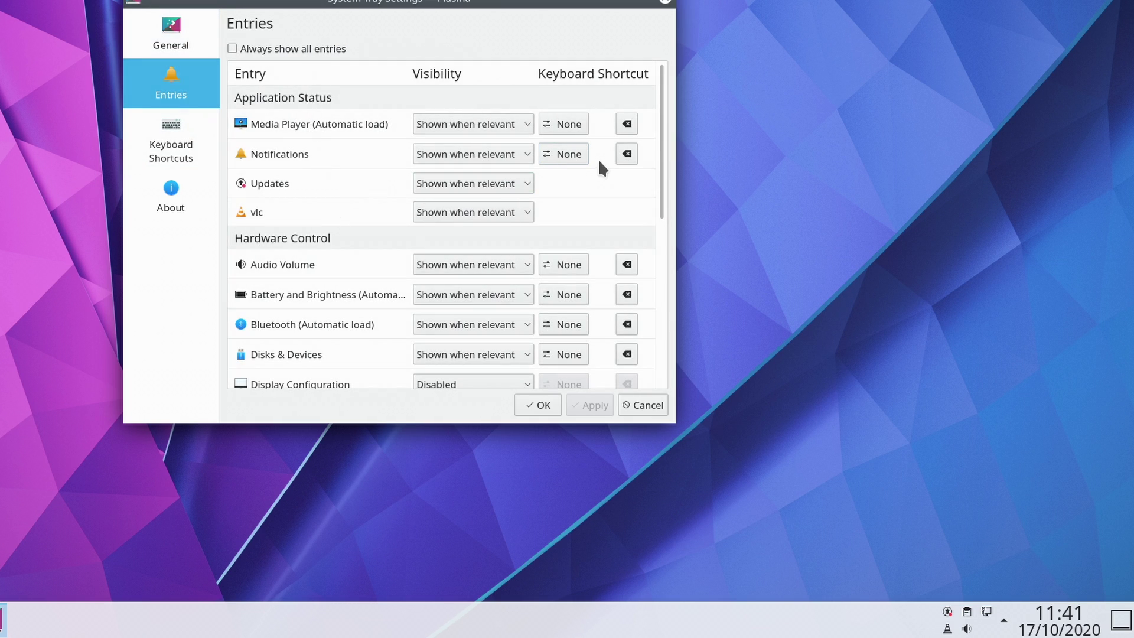
left_click(496, 153)
left_click(494, 201)
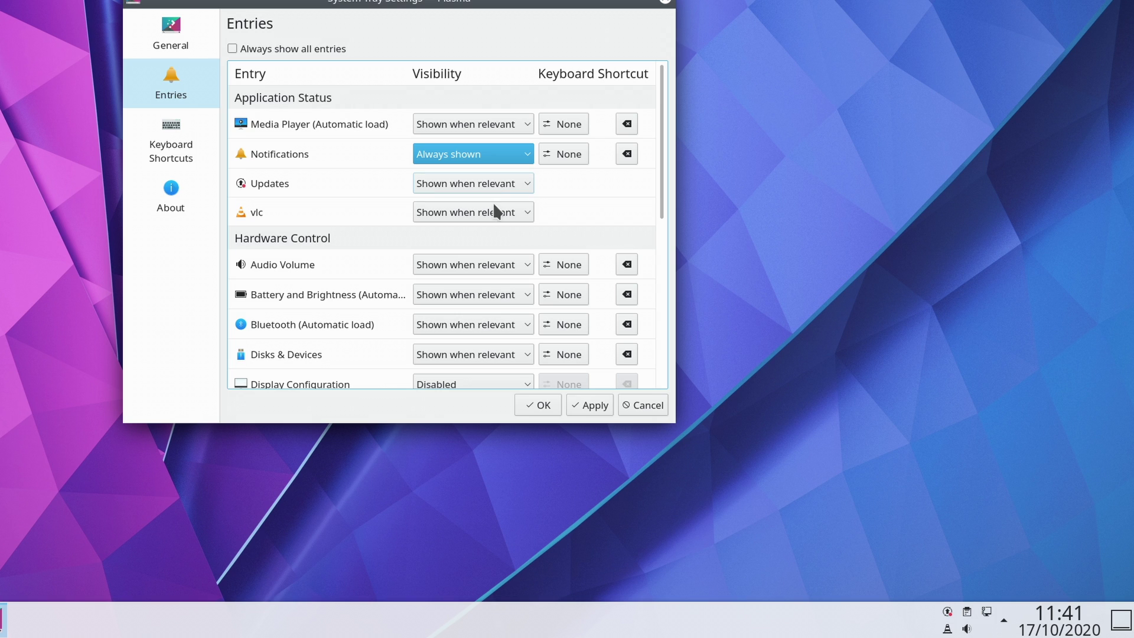
left_click(588, 406)
left_click(538, 406)
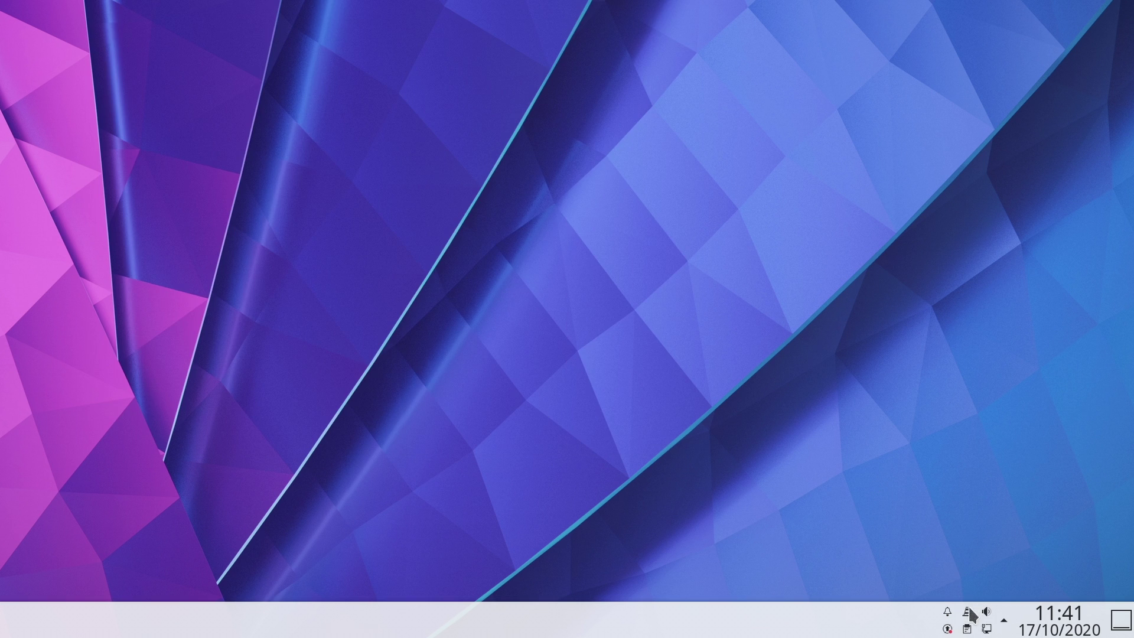
Turn do-not-disturb on and back off, then open and close the tray popup and its settings
middle_click(946, 619)
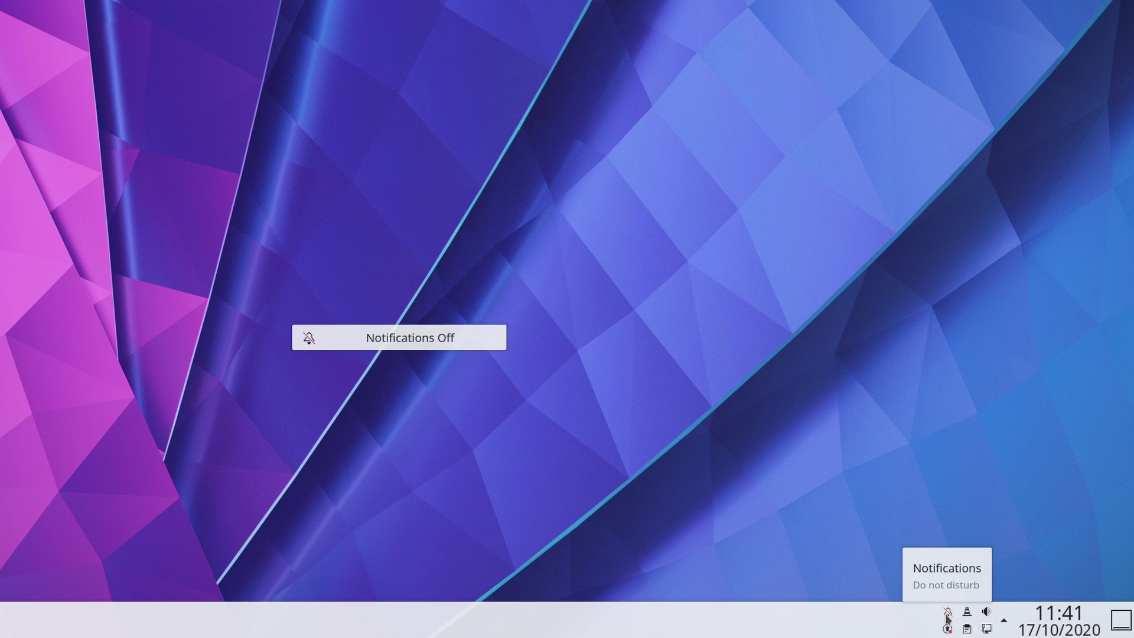
middle_click(946, 616)
left_click(1003, 620)
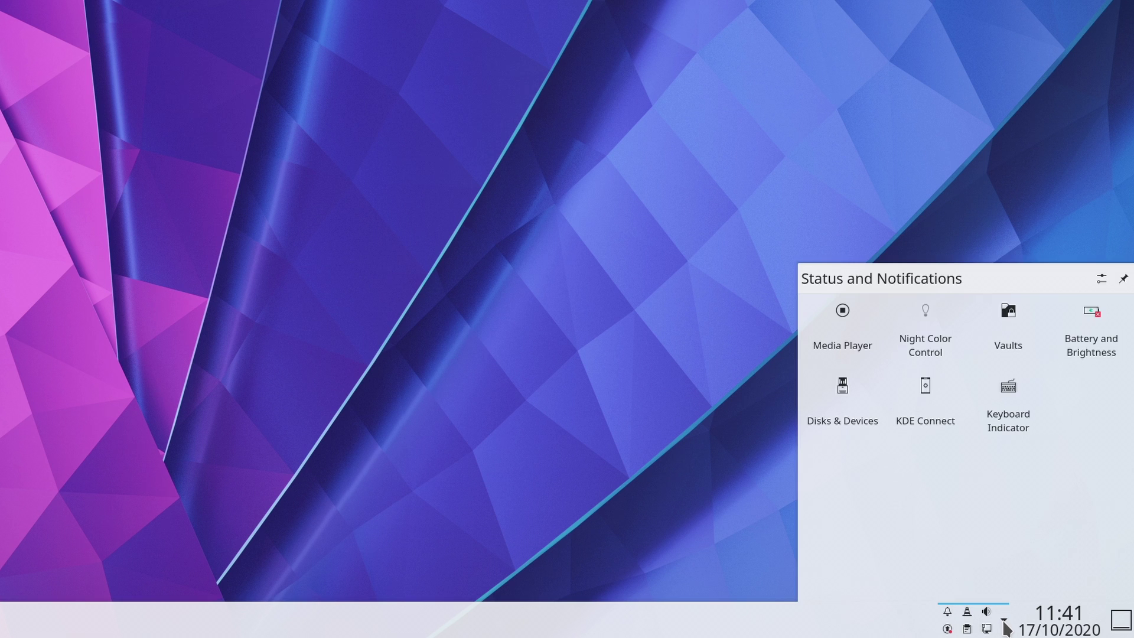
left_click(1003, 620)
left_click(1003, 620)
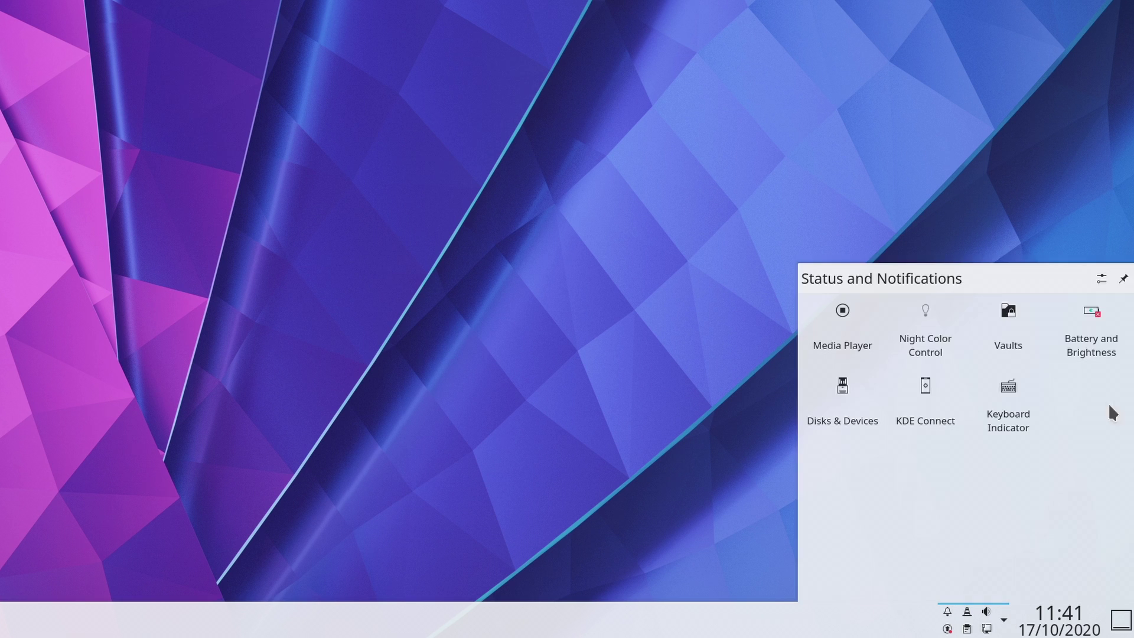
left_click(1097, 274)
key("Escape")
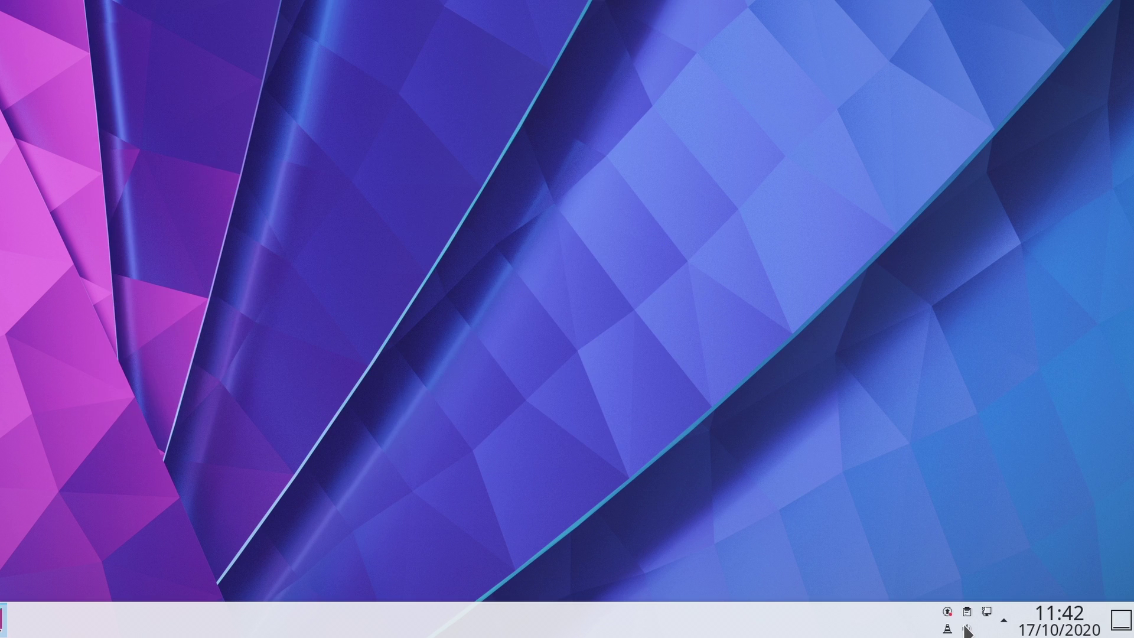
Raise the sound volume, then lower it slightly, from the volume tray icon
scroll(966, 628, "up", 1)
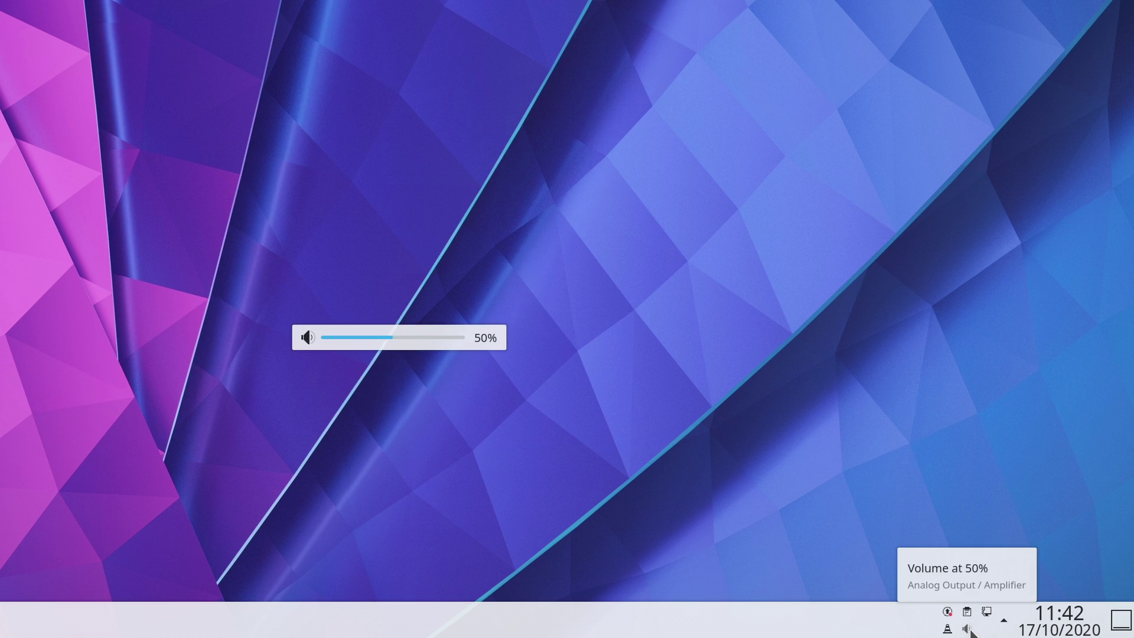
scroll(970, 632, "up", 1)
scroll(969, 631, "down", 2)
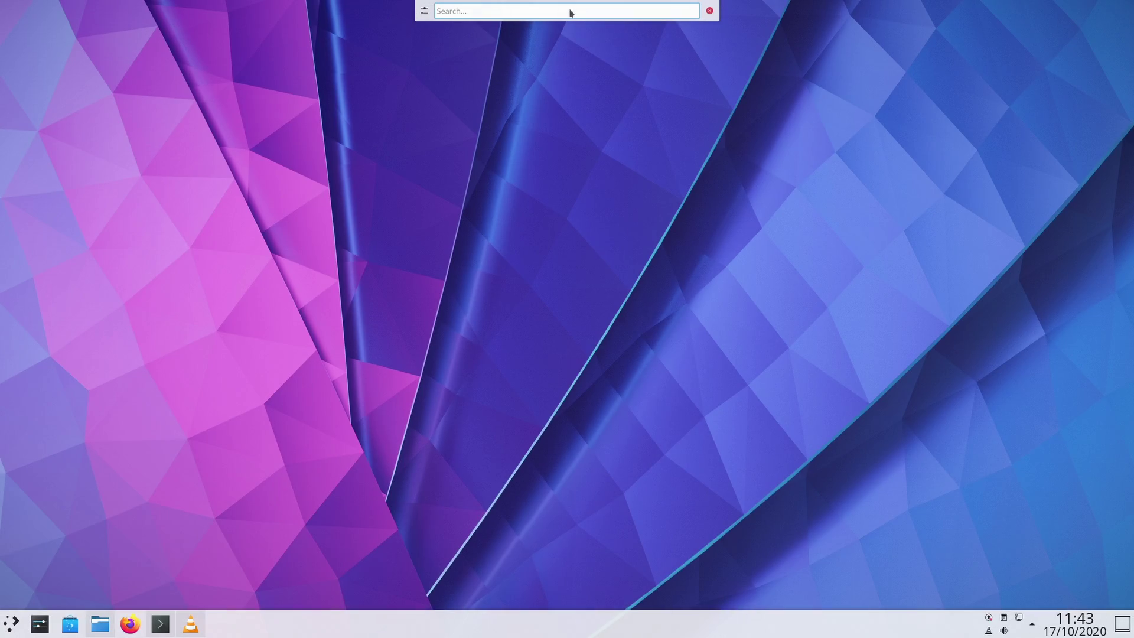
Move the KRunner search bar to the screen centre, then close it
left_click_drag(539, 13, 617, 262)
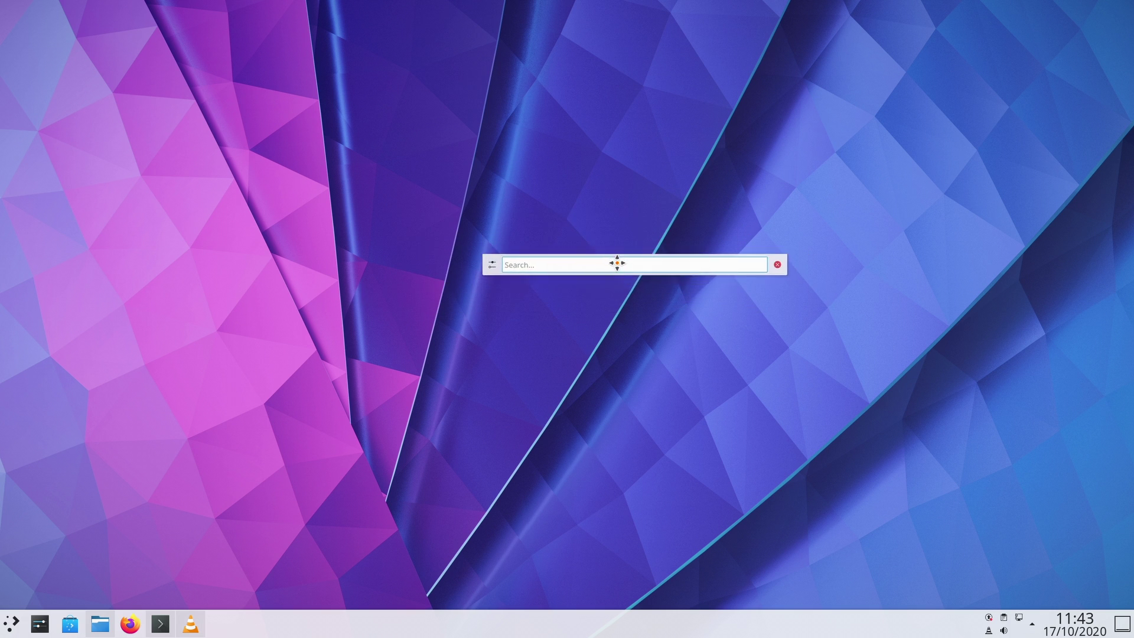
left_click(777, 266)
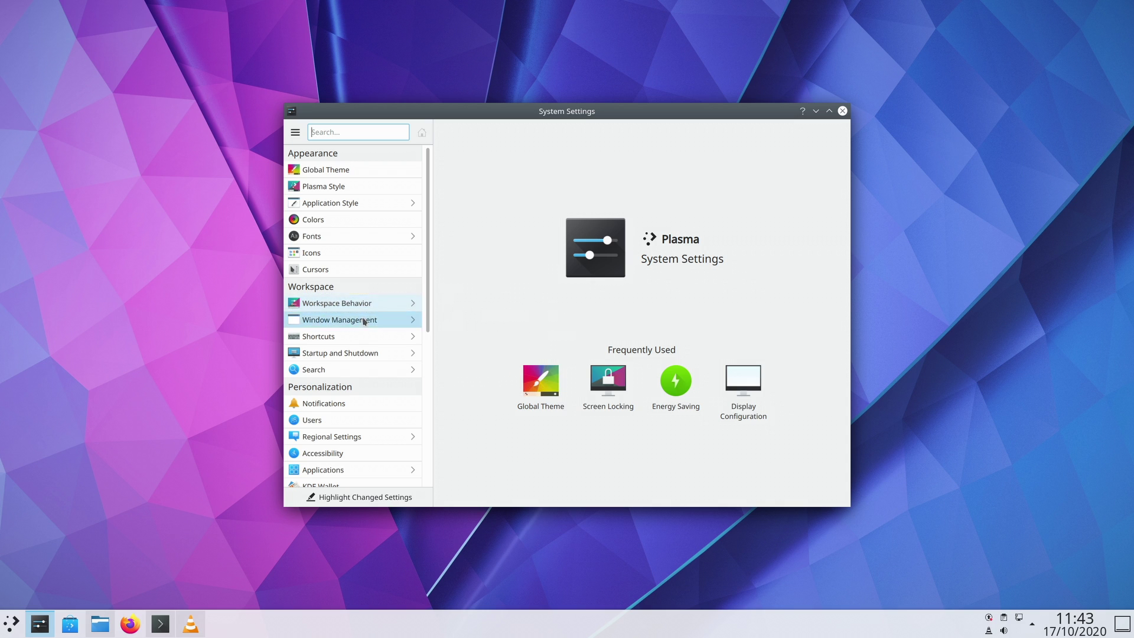
Set the window-action modifier key to Meta and apply, then revert it to Alt
left_click(354, 319)
left_click(528, 149)
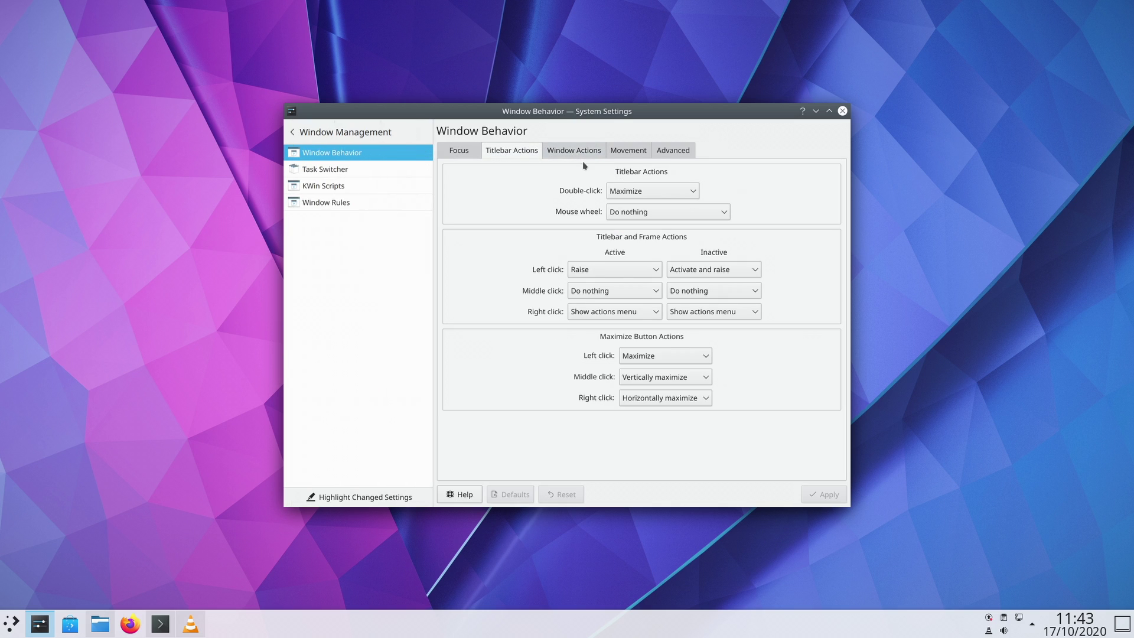
left_click(581, 150)
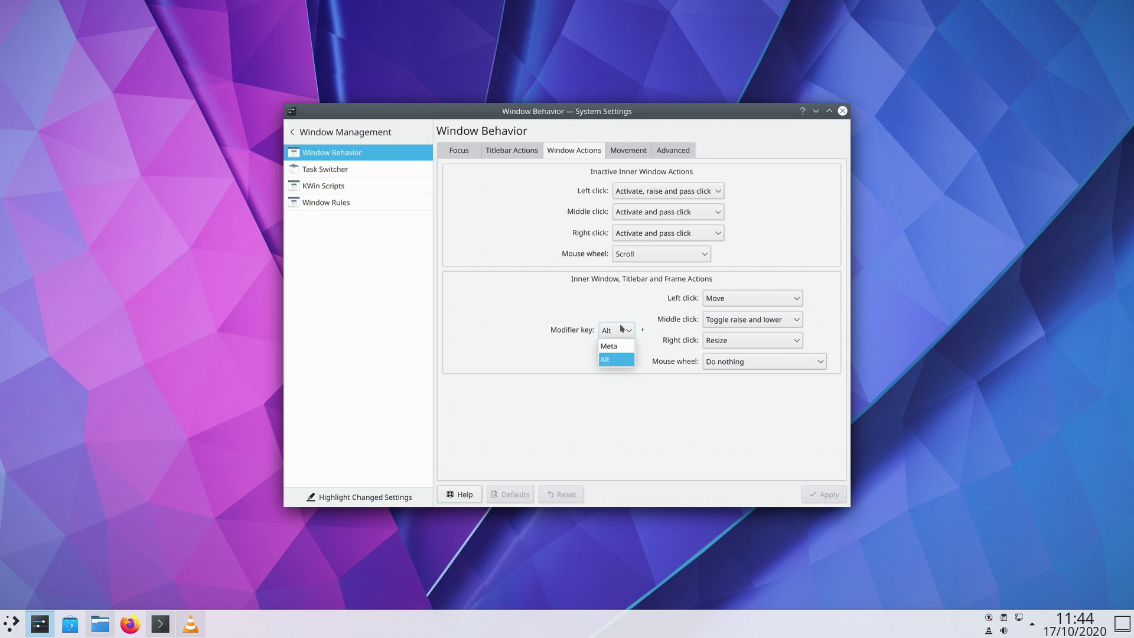
left_click(617, 347)
left_click(823, 494)
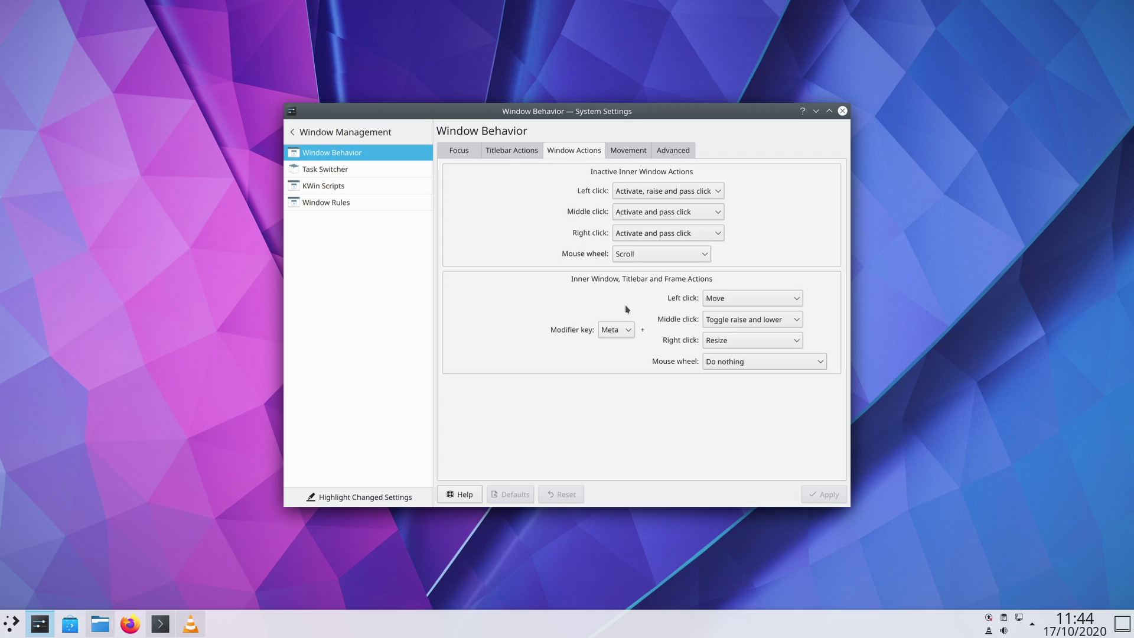
left_click(614, 360)
left_click(824, 495)
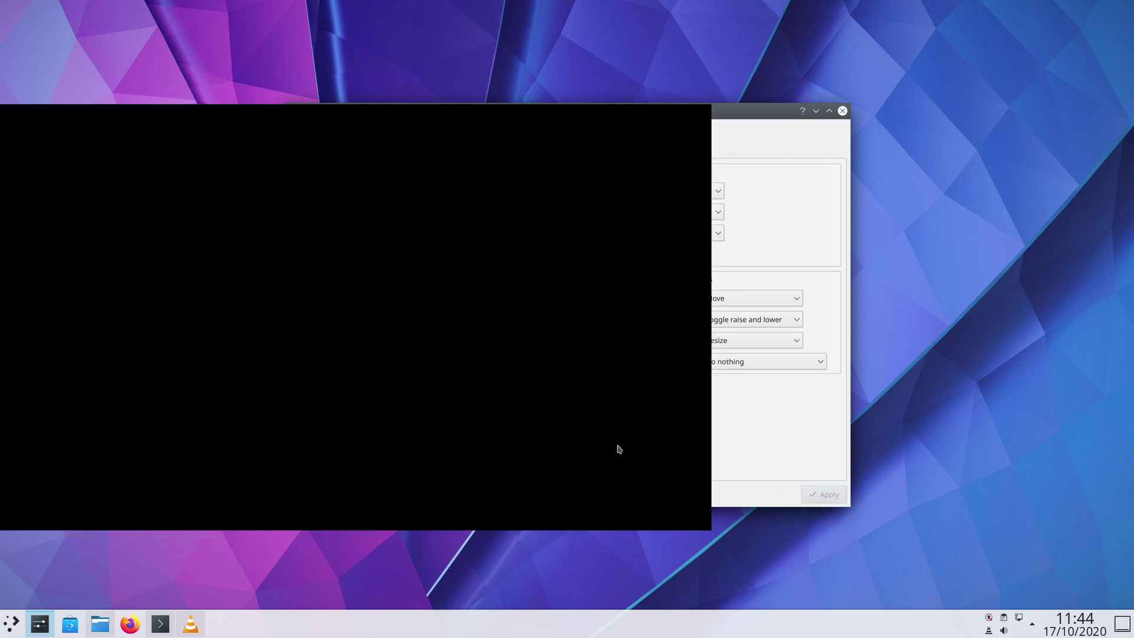
Go back to the settings categories and open the Global Theme page
left_click(395, 129)
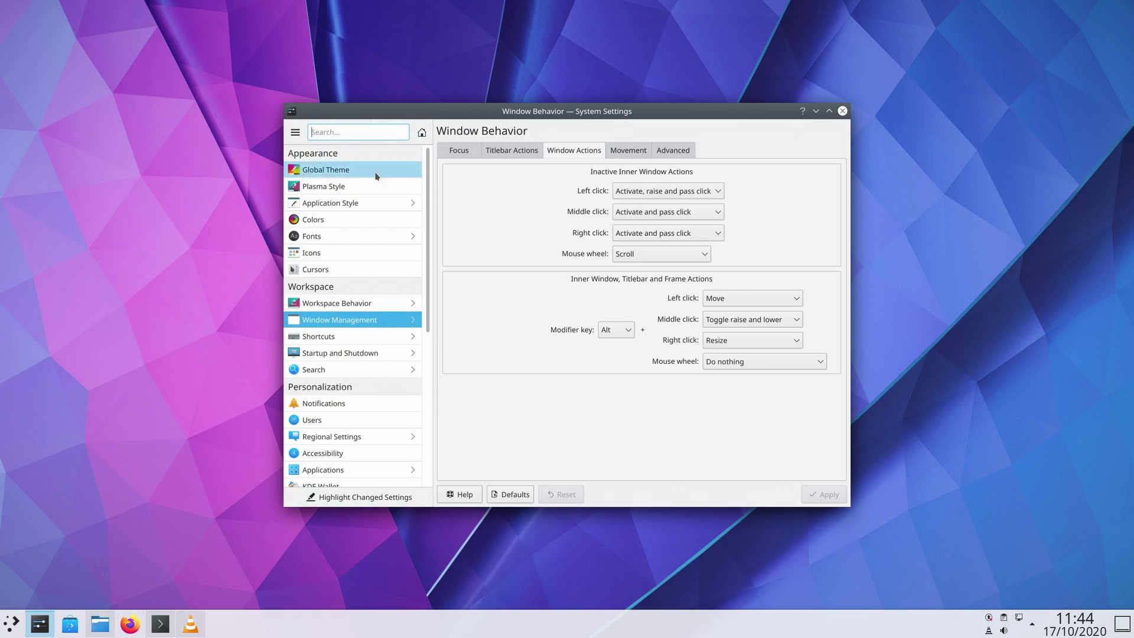
left_click(375, 172)
left_click_drag(633, 301, 605, 264)
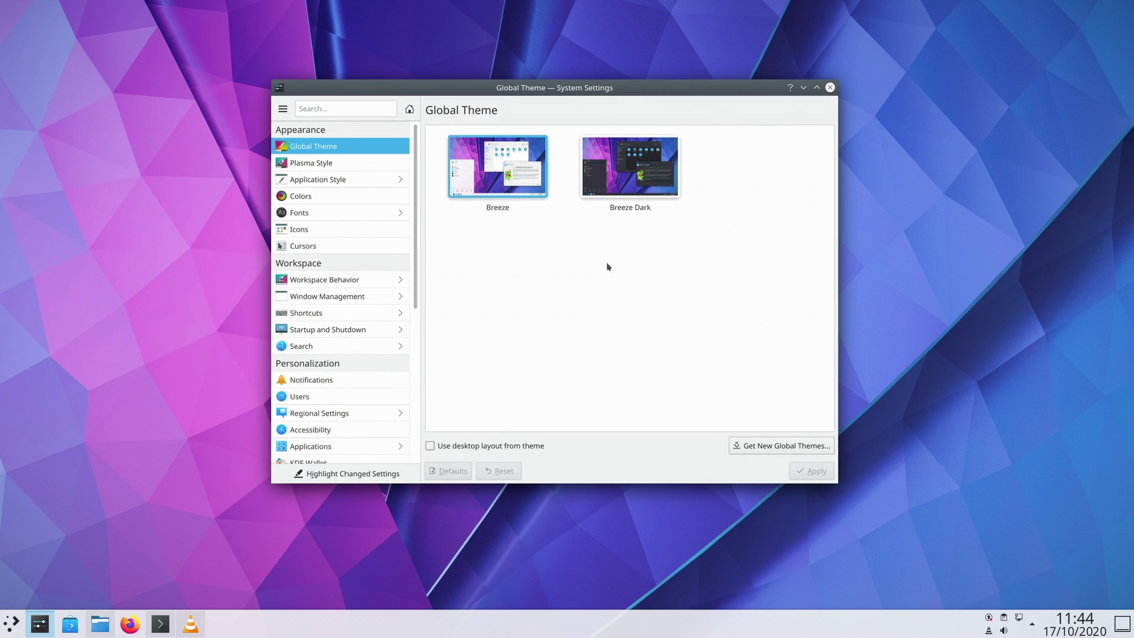
Nudge System Settings, then snap it bottom, top, right, bottom-right quarter and left
left_click_drag(607, 267, 618, 280)
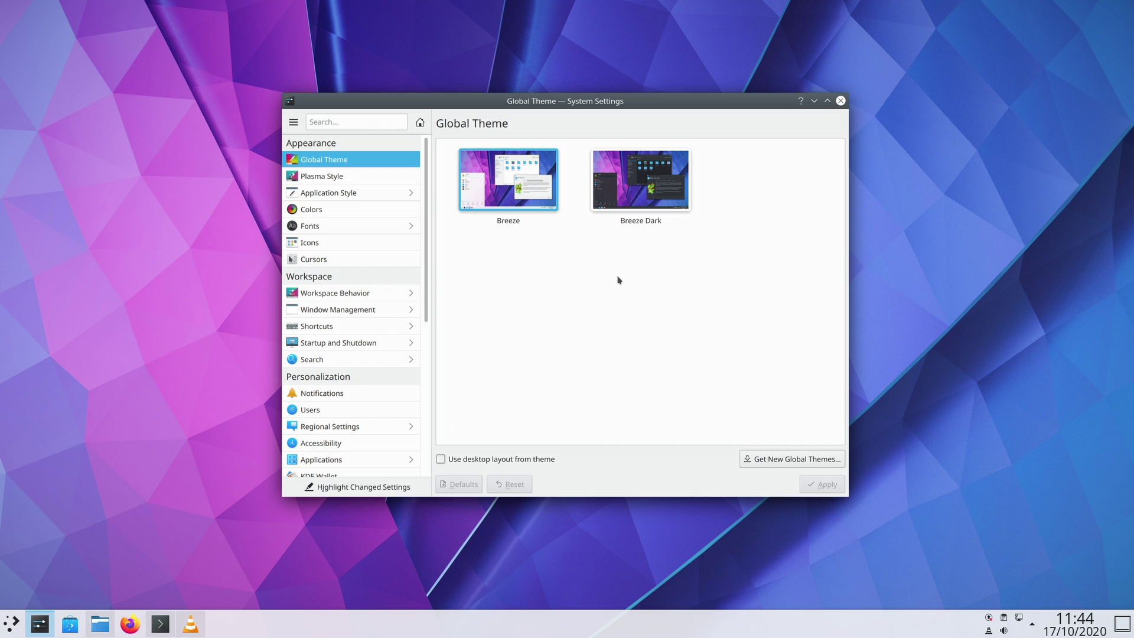
key("super+Down")
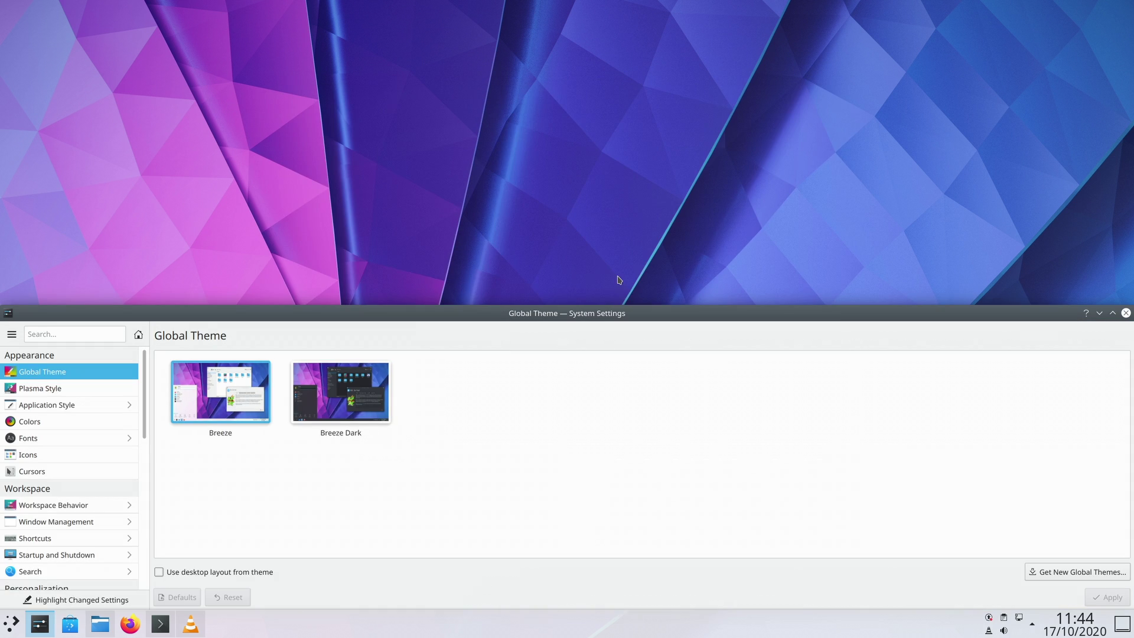
key("super+Up")
key("super+Right")
key("super+Down")
key("super+Left")
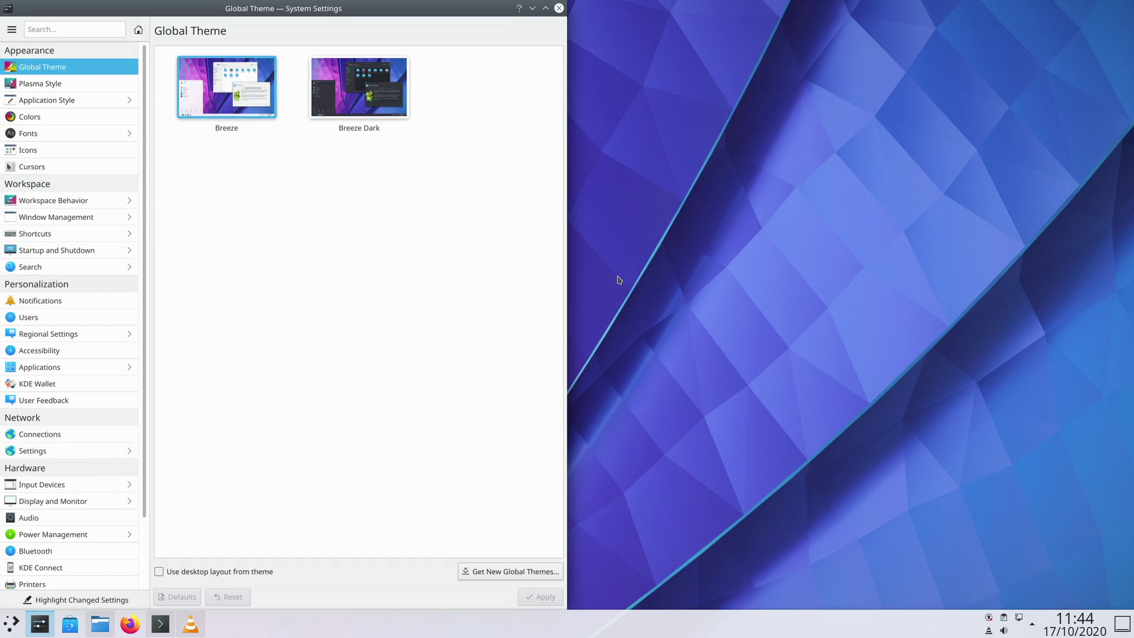
Snap System Settings between left, right, top and bottom halves, ending in the bottom half
key("super+Right")
key("super+Left")
key("super+Right")
key("super+Up")
key("super+Down")
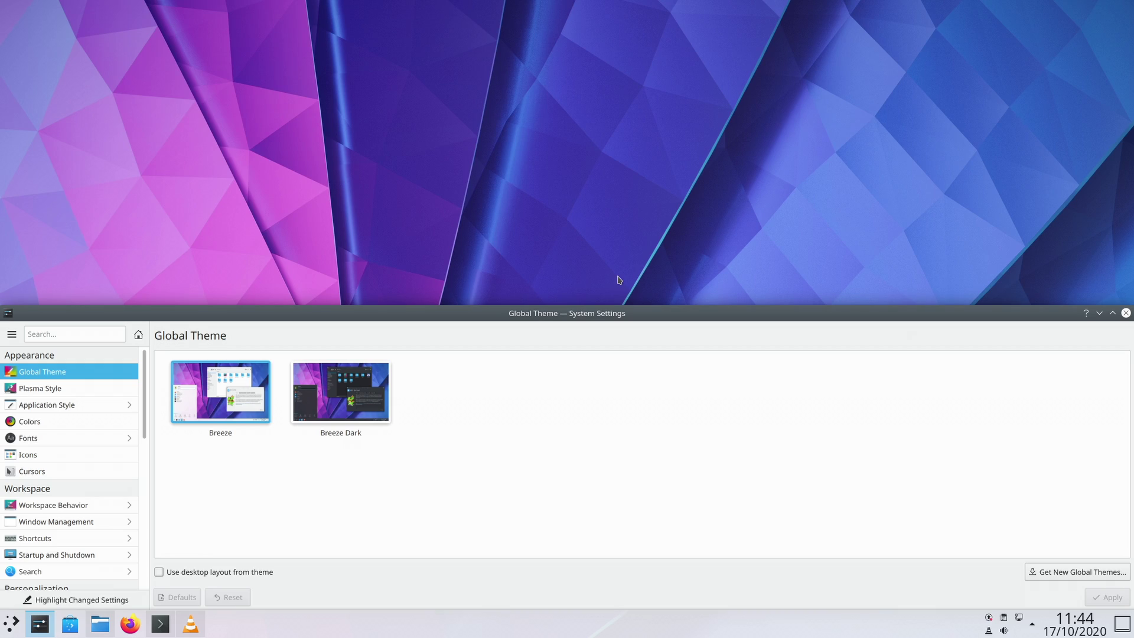
key("super+Left")
key("super+Right")
key("super+Down")
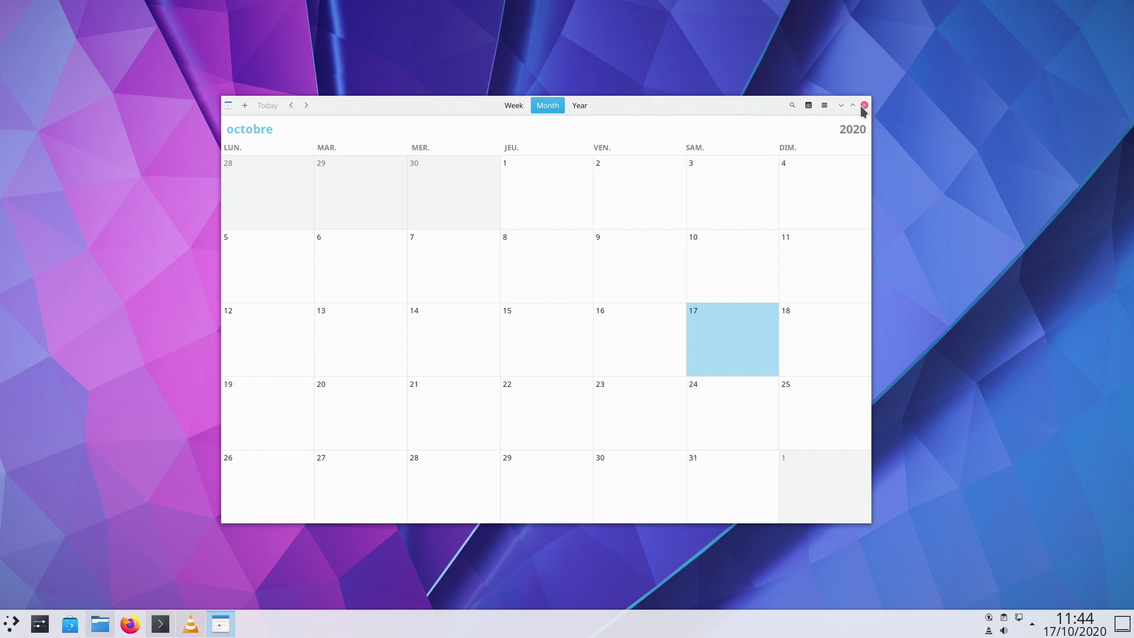
Shift the month-view calendar window slightly left and open its hamburger main menu
mouse_move(689, 106)
left_mouse_down()
mouse_move(670, 96)
mouse_move(691, 98)
mouse_move(680, 103)
left_mouse_up()
left_click(817, 109)
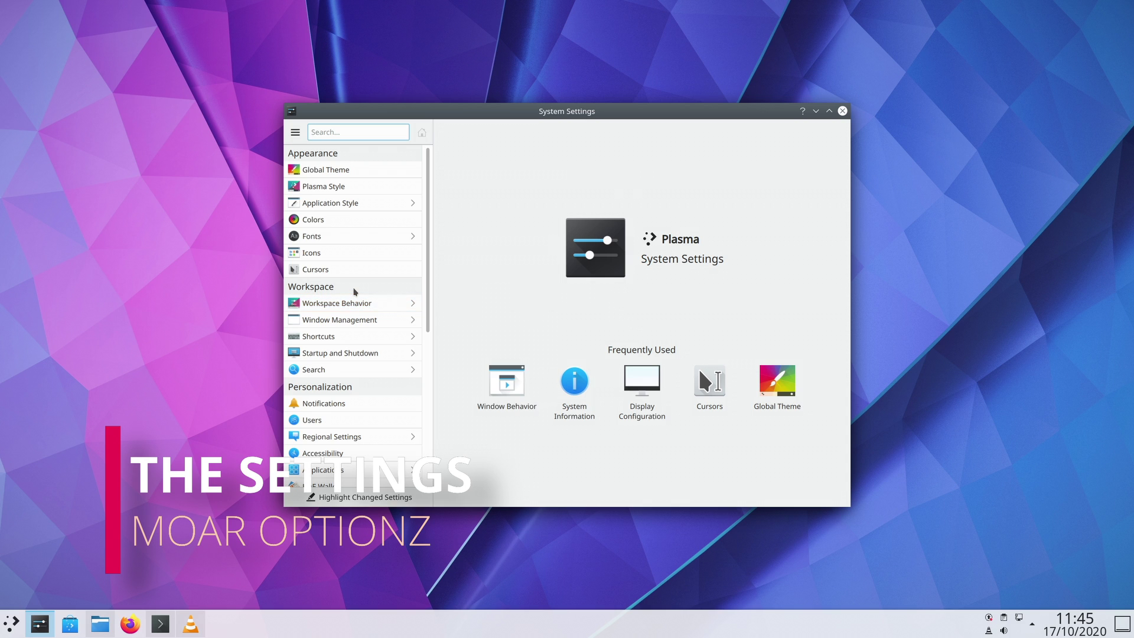
On the Users page, start a new account, back out, and select the existing user
left_click(330, 420)
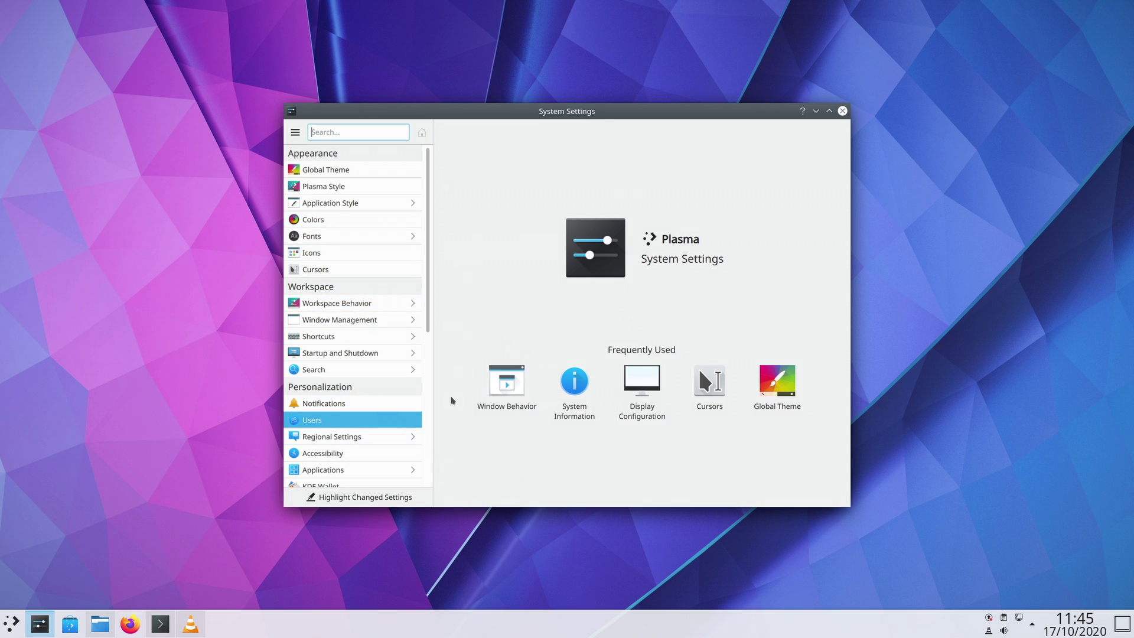
left_click(476, 469)
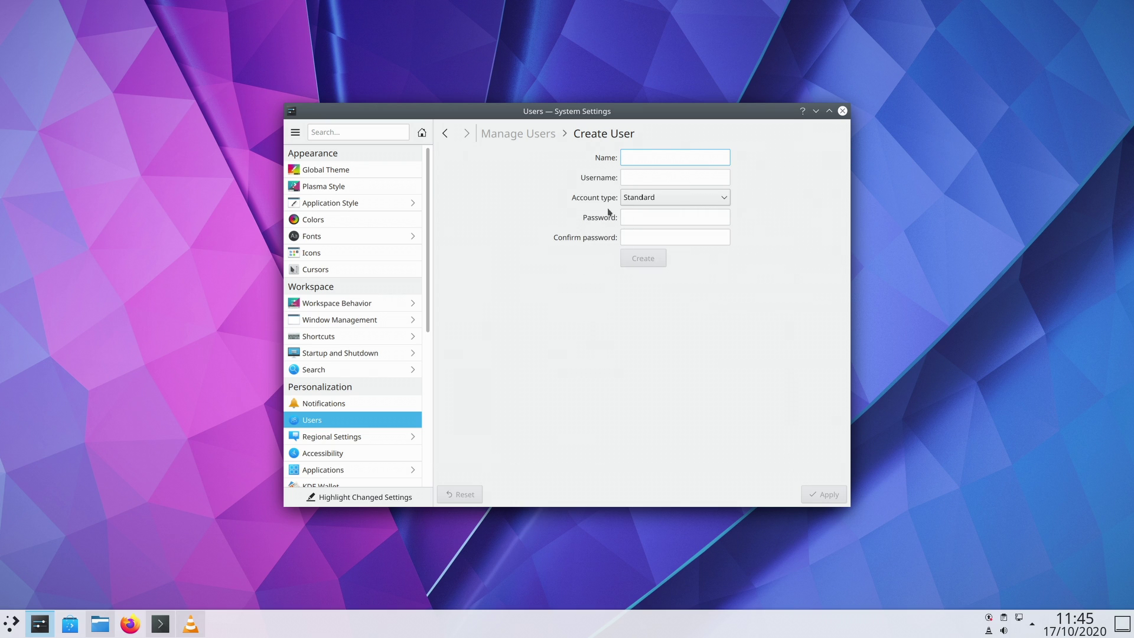
left_click(451, 137)
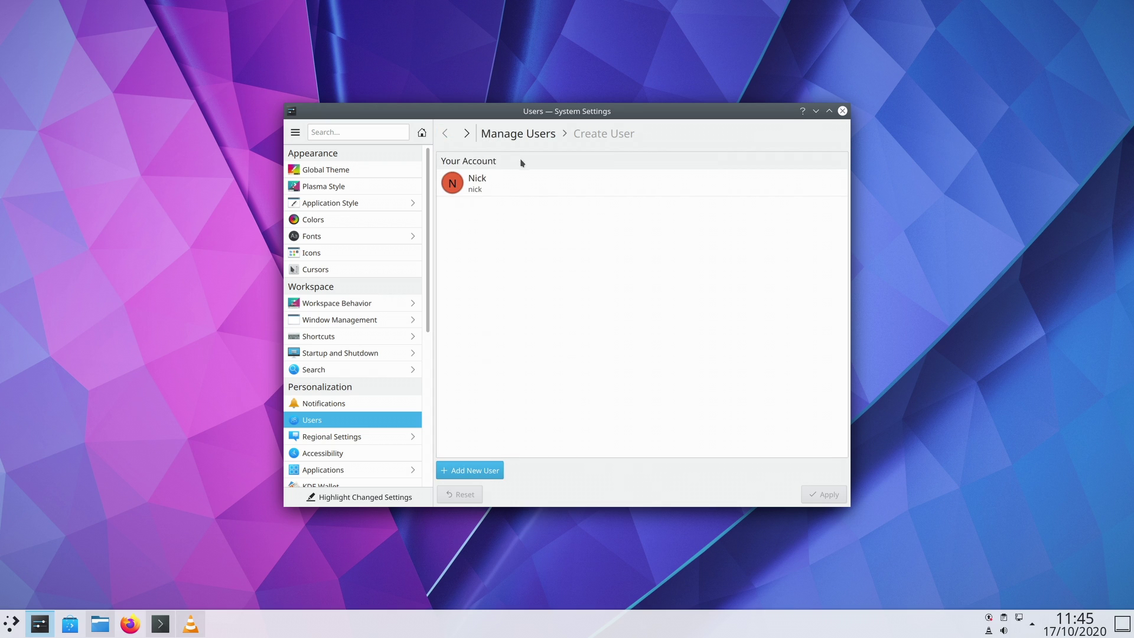
left_click(520, 178)
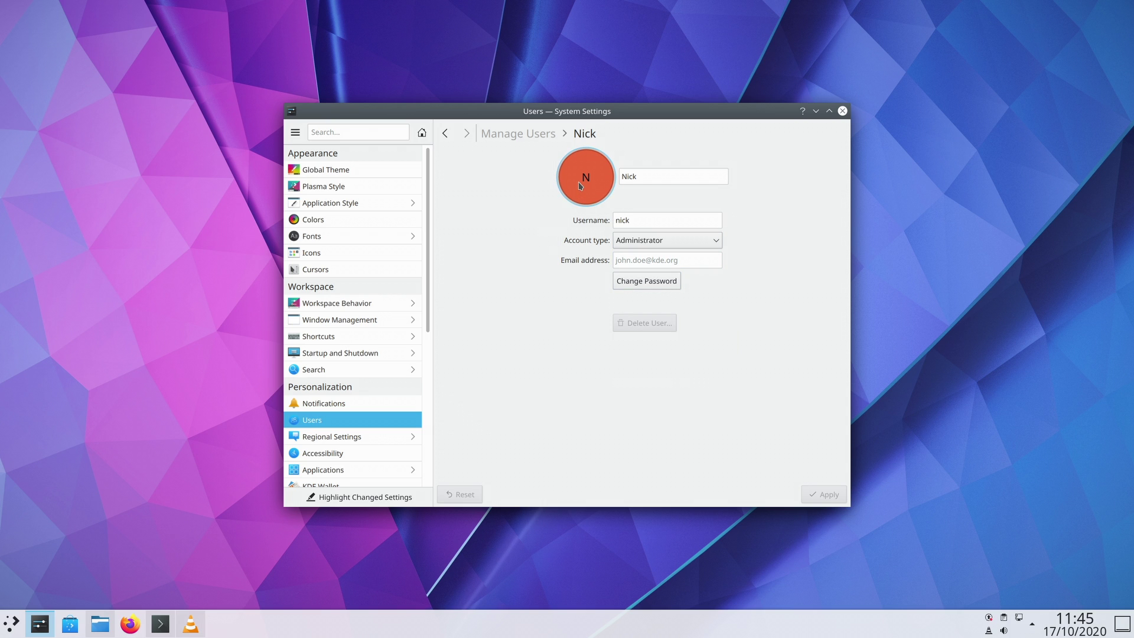
Set the user's avatar to the dog photo from the Change Avatar grid
left_click(581, 189)
scroll(653, 371, "down", 5)
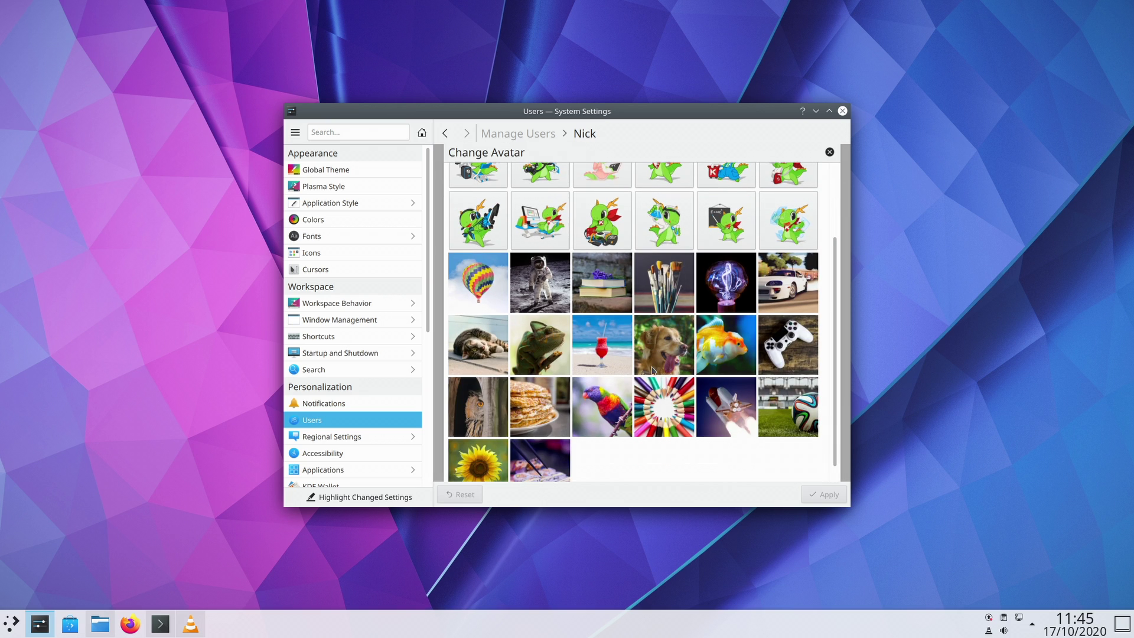
left_click(688, 368)
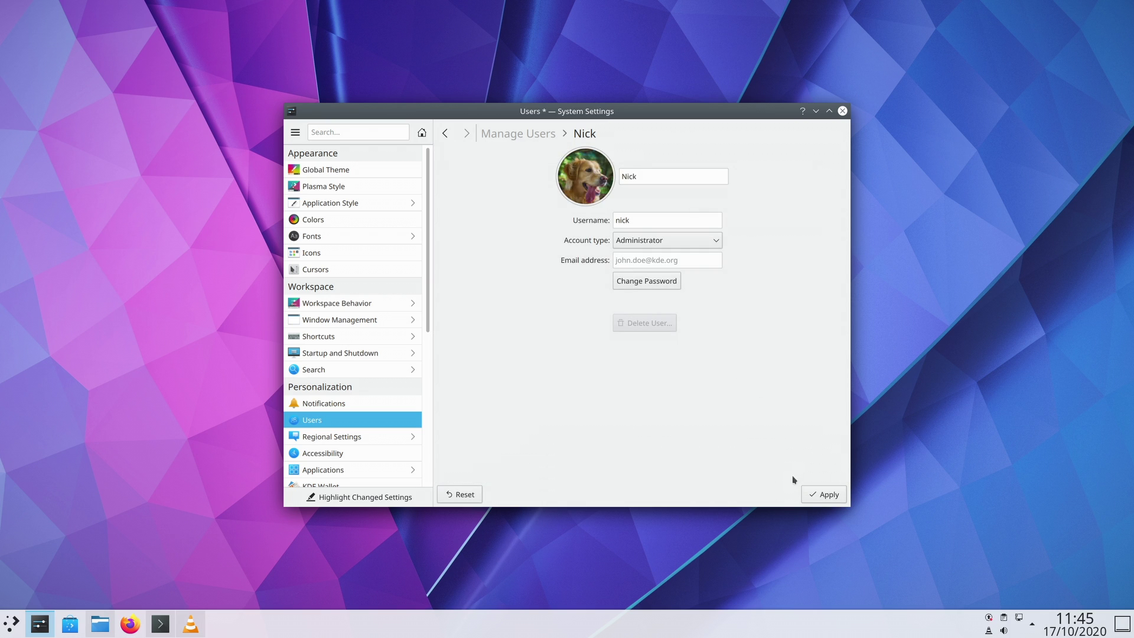
left_click(823, 492)
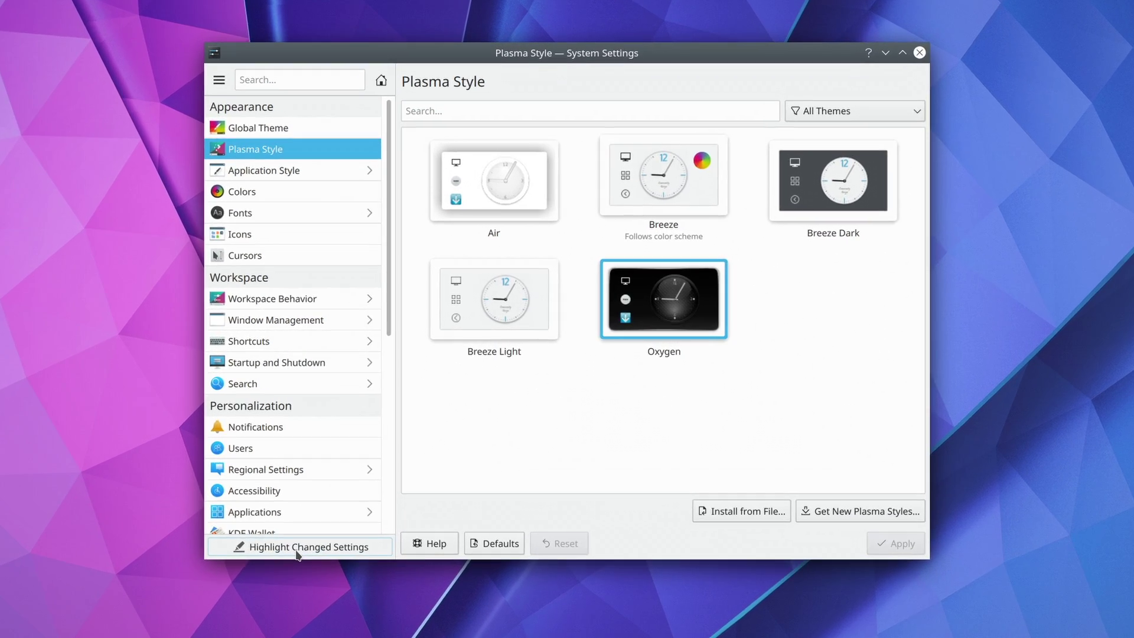
Turn on Highlight Changed Settings and view the Fonts and Cursors pages
left_click(354, 499)
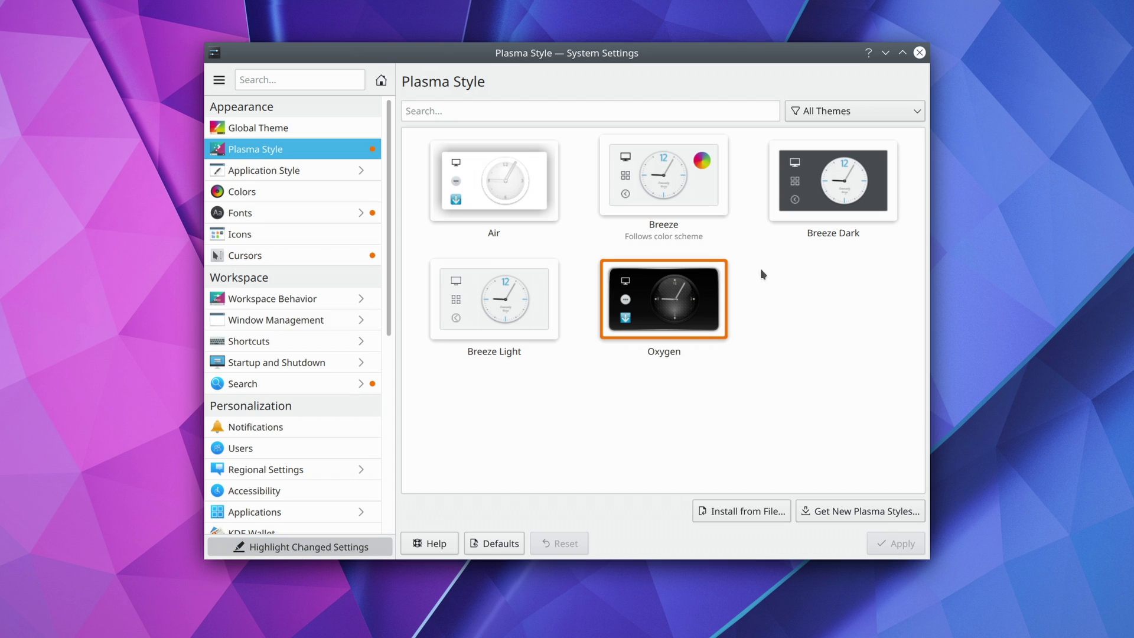
left_click(253, 214)
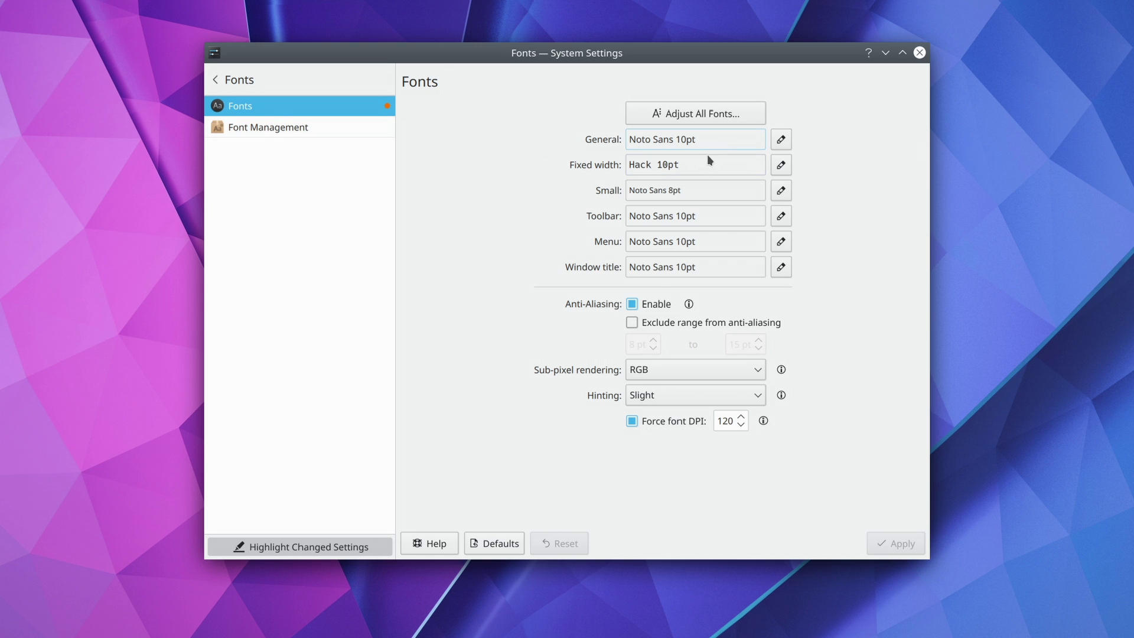
left_click(239, 80)
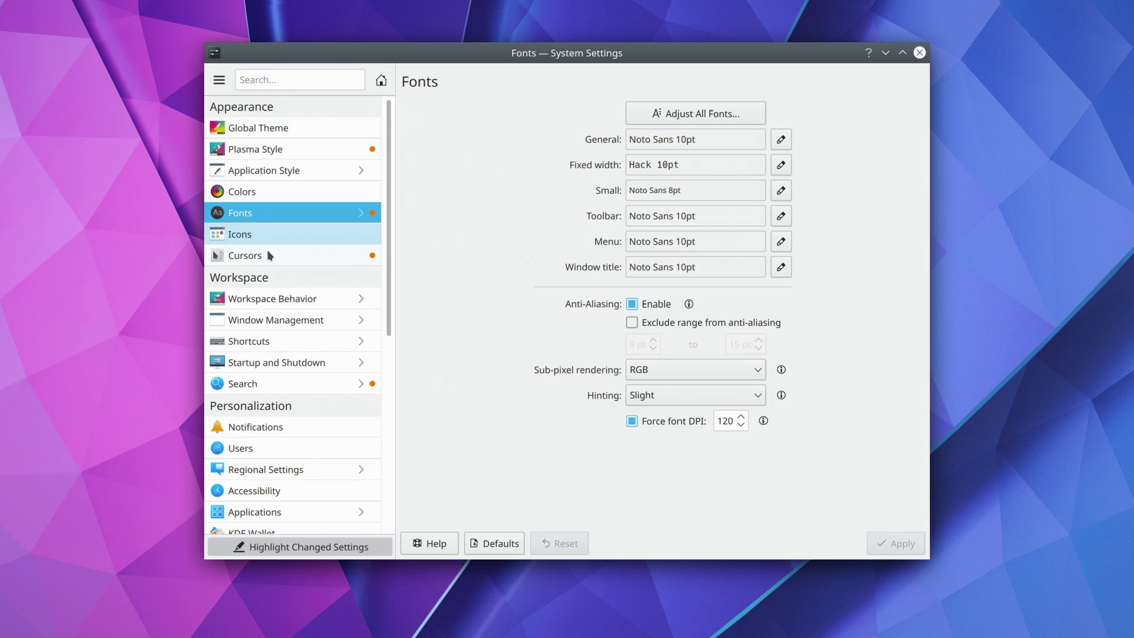
left_click(301, 259)
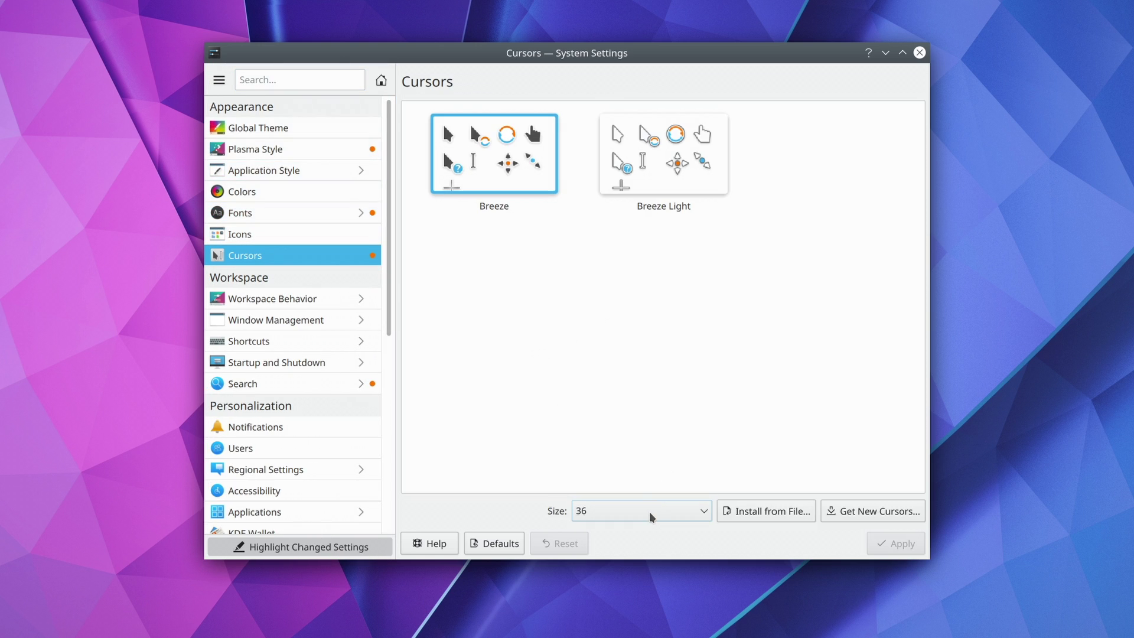
Browse Shortcuts for Dolphin, Emoji Selector, Spectacle, System Settings, and Edit and Help actions
left_click(350, 346)
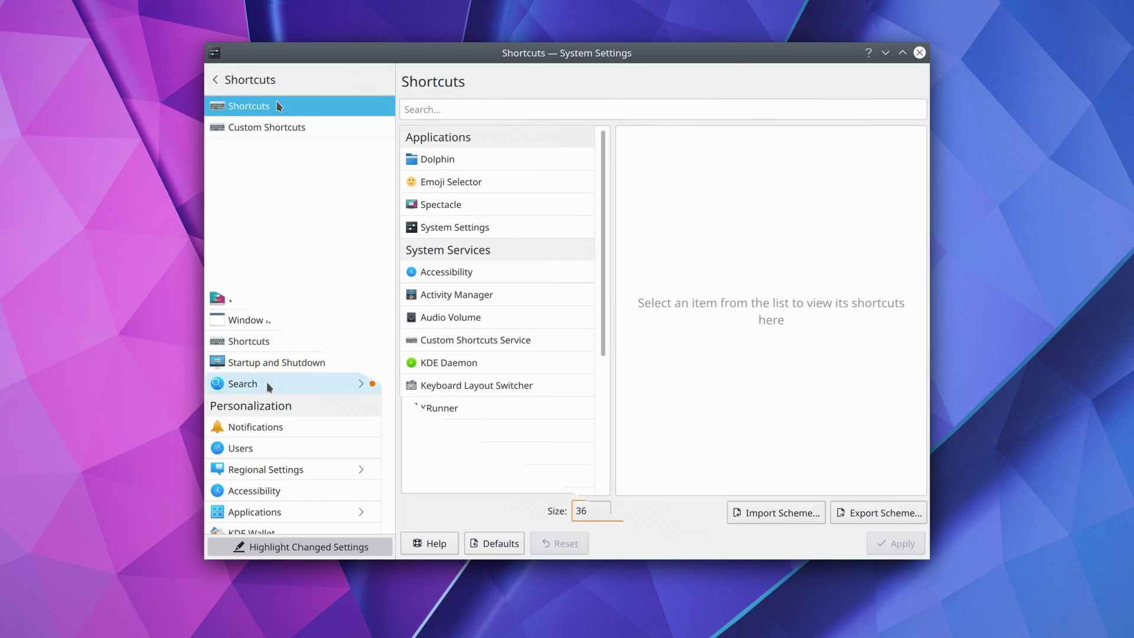
left_click(478, 168)
left_click(456, 183)
left_click(468, 206)
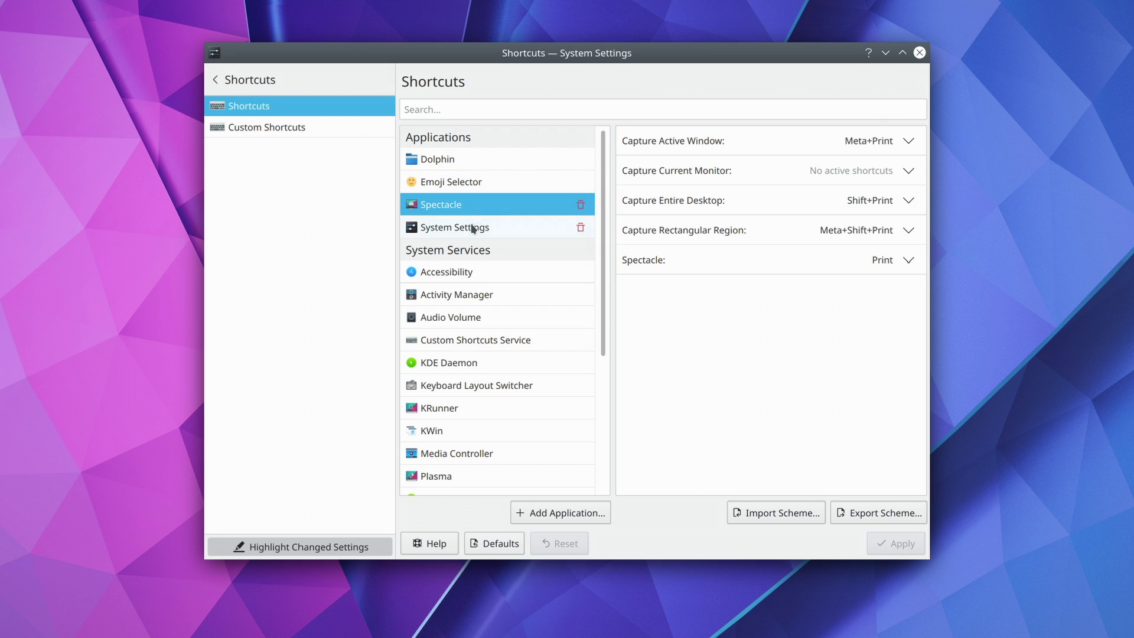
left_click(476, 229)
scroll(480, 314, "down", 3)
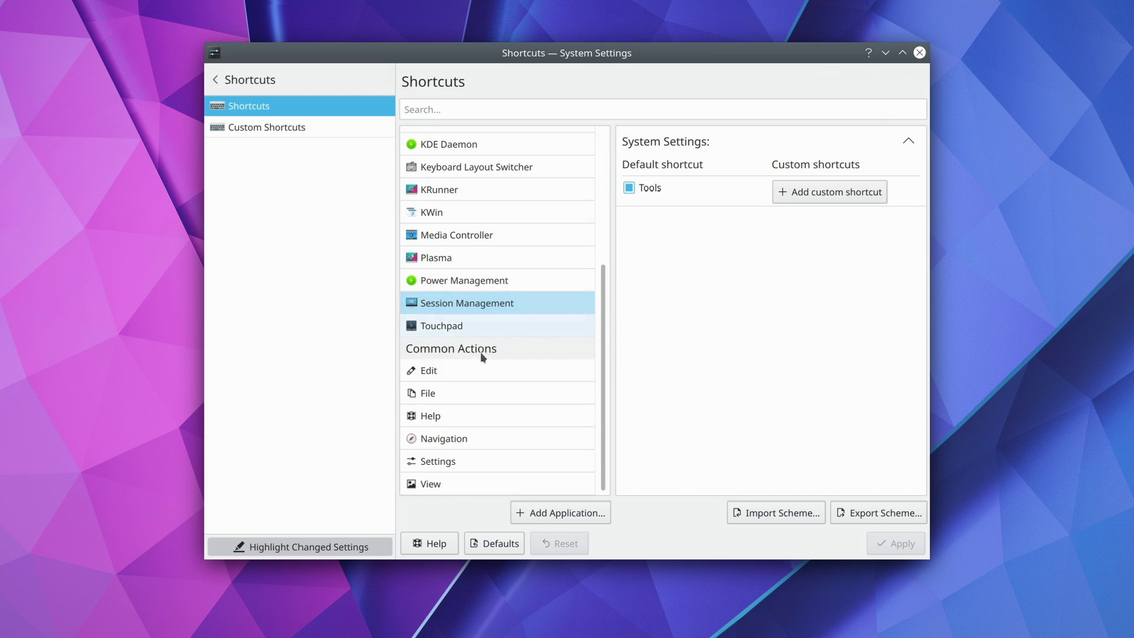
left_click(464, 376)
left_click(462, 415)
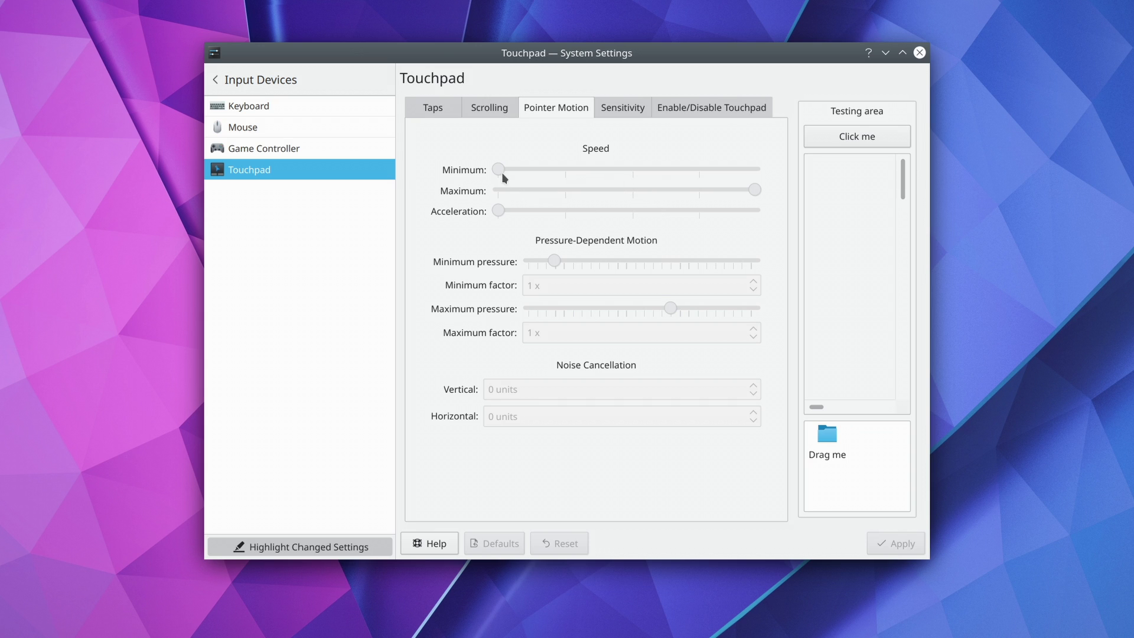
Visit Power Management, then browse new KWin scripts and install Force Blur
left_click(295, 79)
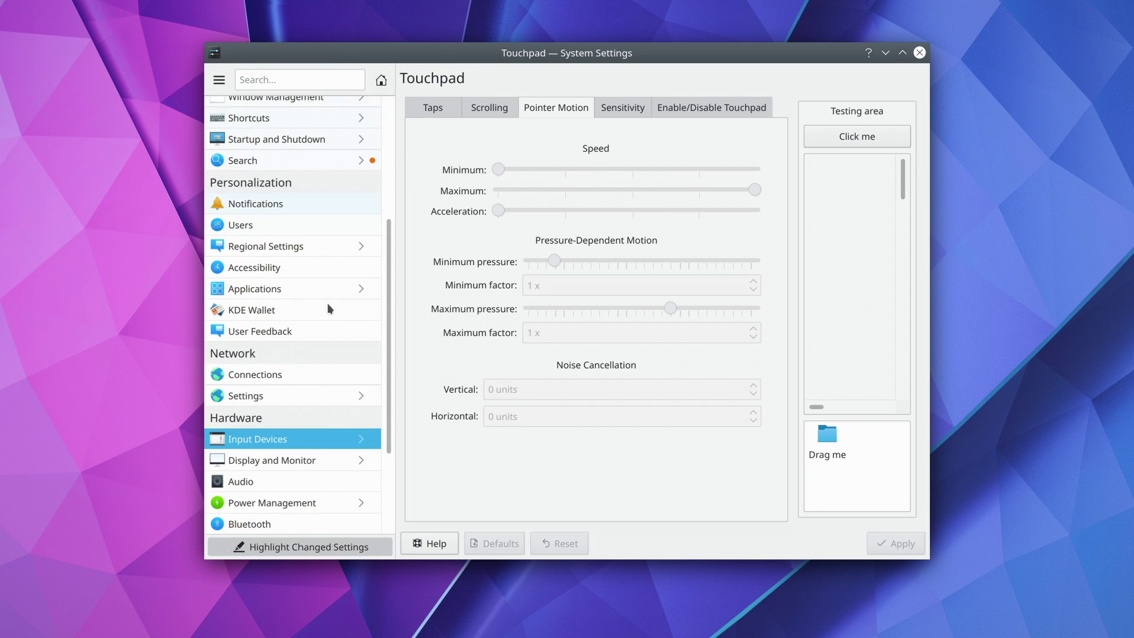
left_click(304, 502)
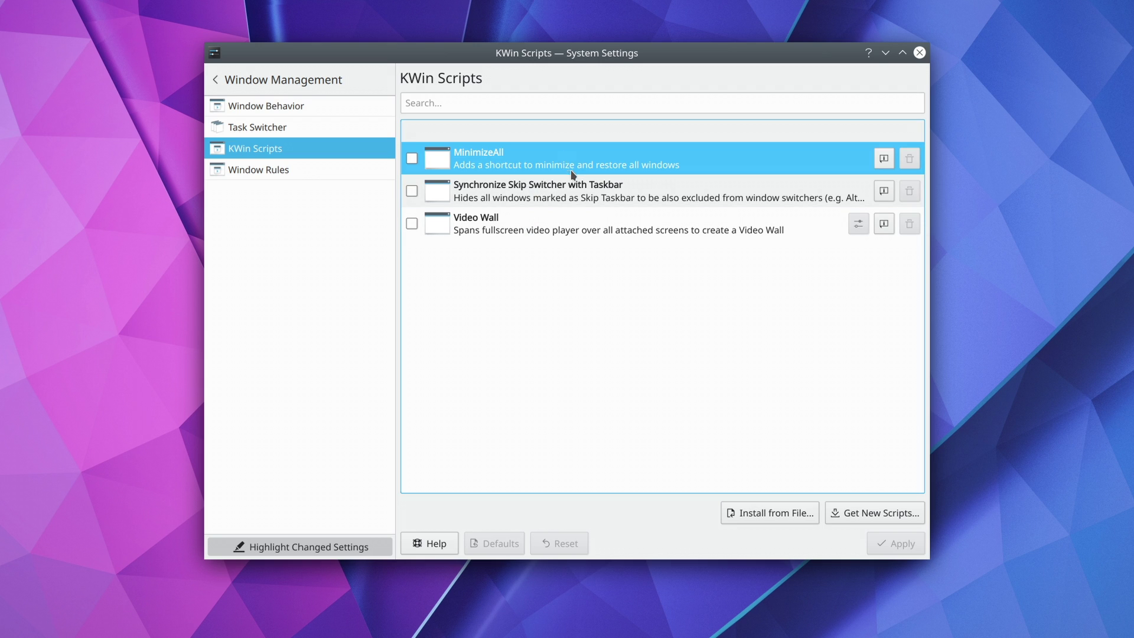
left_click(862, 512)
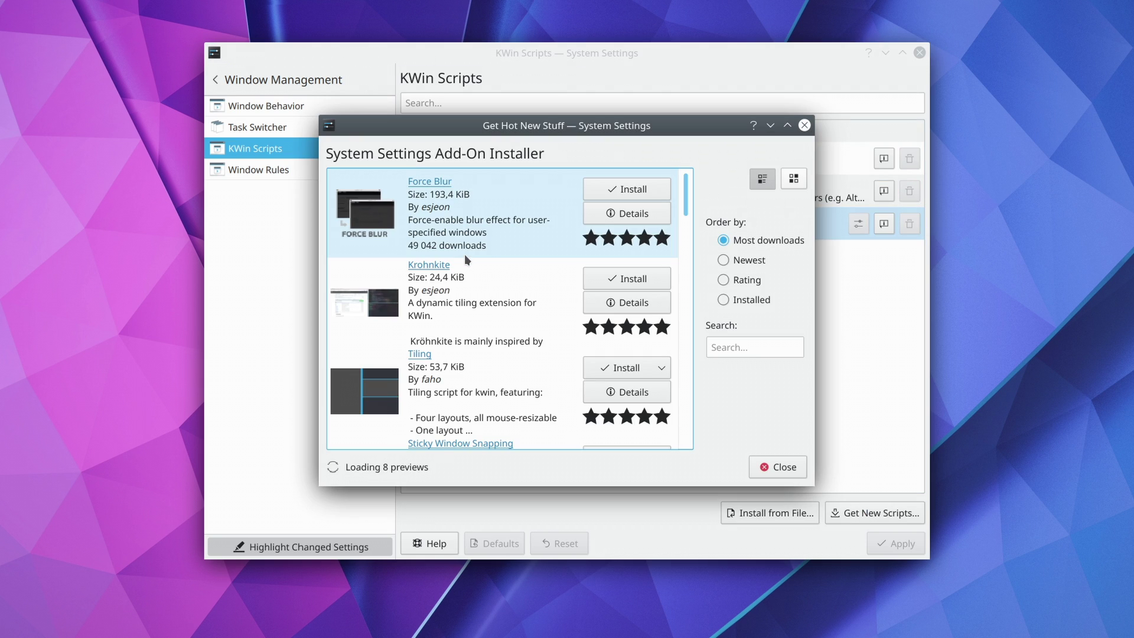
left_click(620, 191)
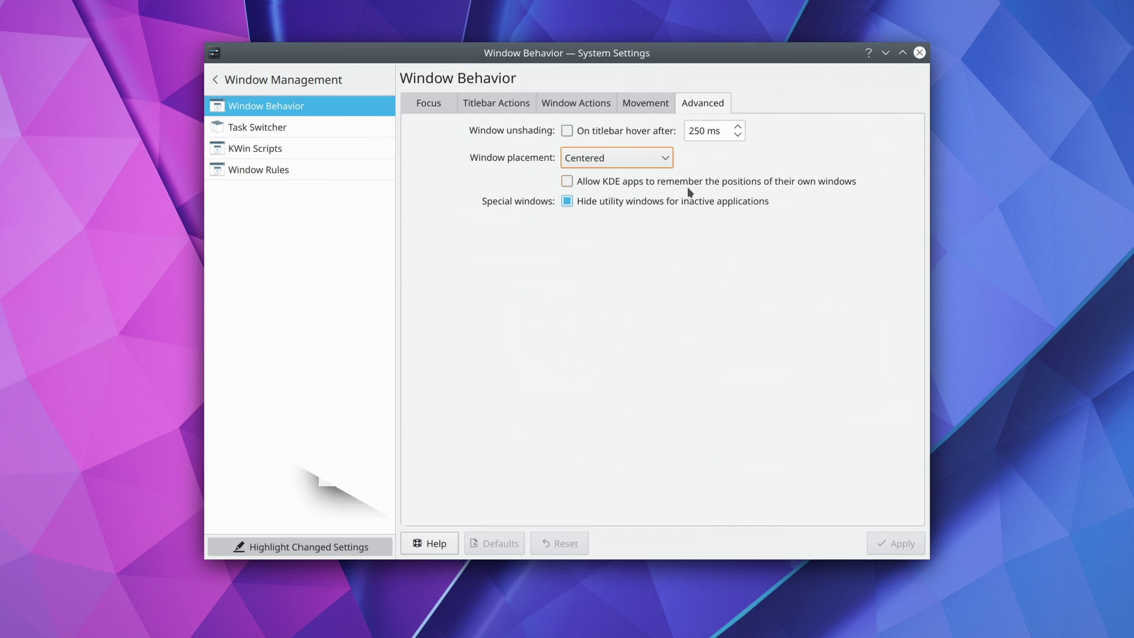
Toggle 'Allow KDE apps to remember positions' off and back on, keeping placement Centered
left_click(697, 179)
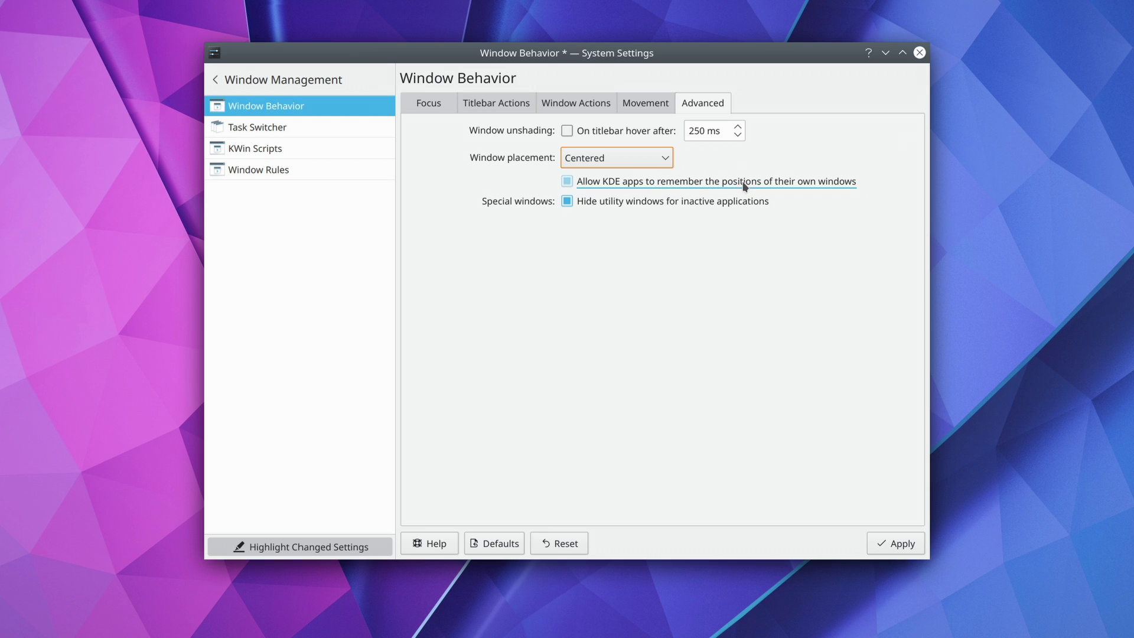
left_click(703, 181)
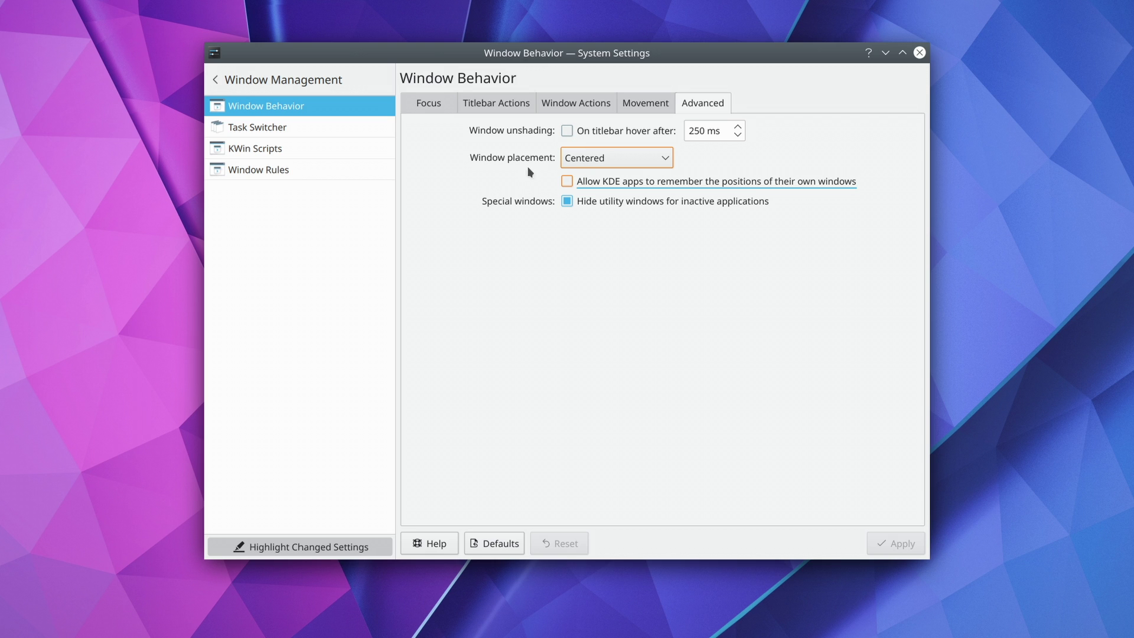
left_click(615, 157)
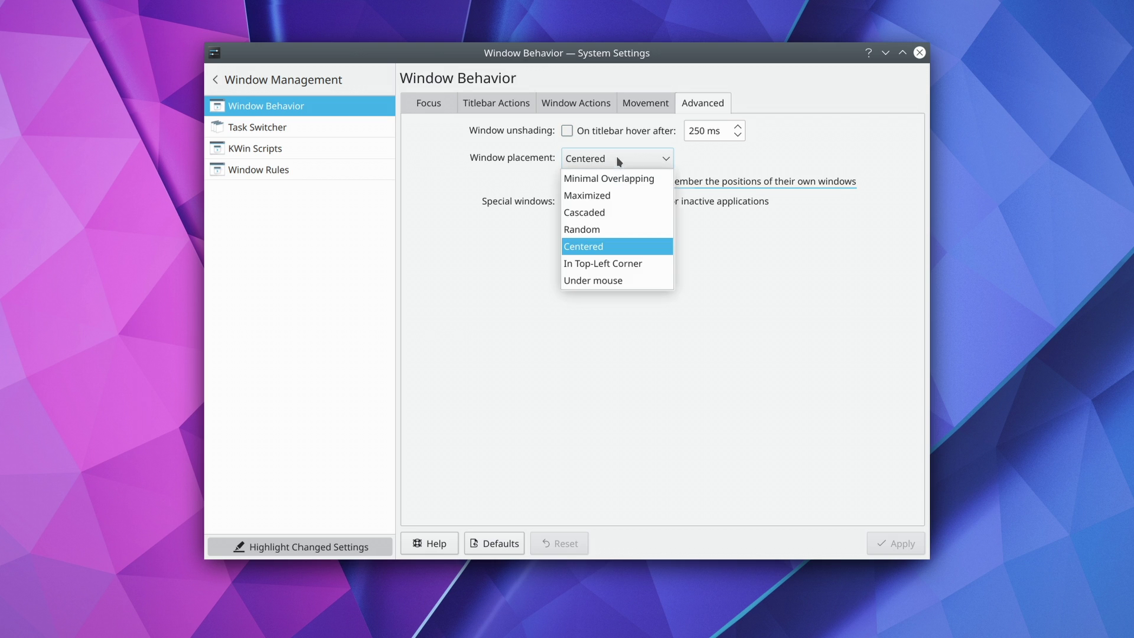
left_click(625, 246)
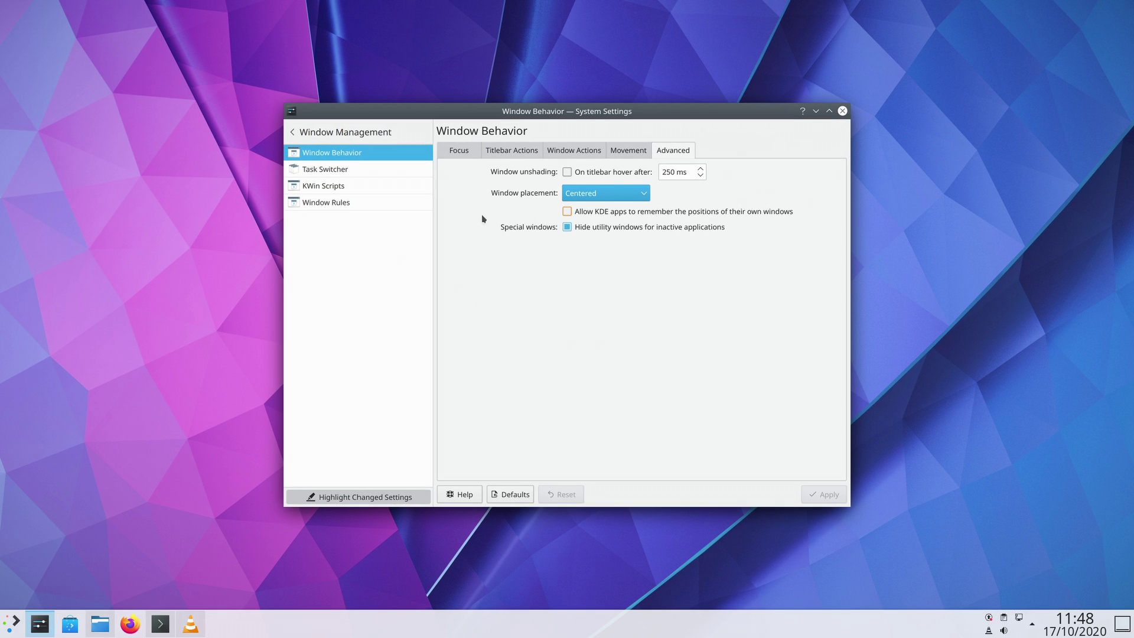
left_click(601, 211)
left_click_drag(571, 116, 557, 114)
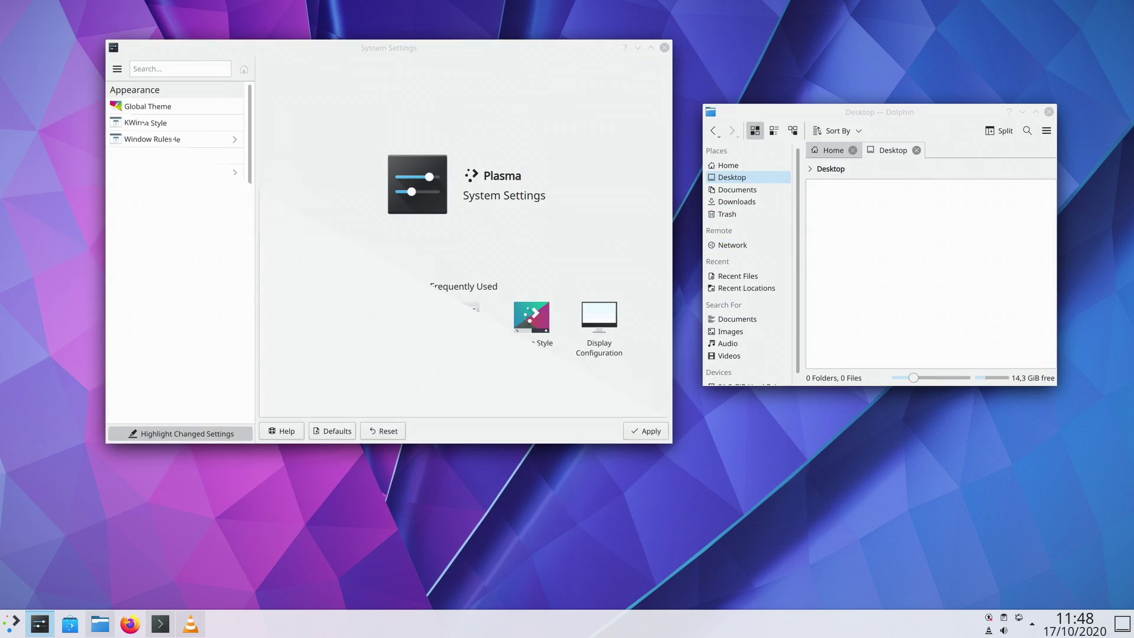
Launch VLC by searching 'vlc' and pin VLC and Konsole to the taskbar
left_click(10, 623)
type("vlc")
key("Return")
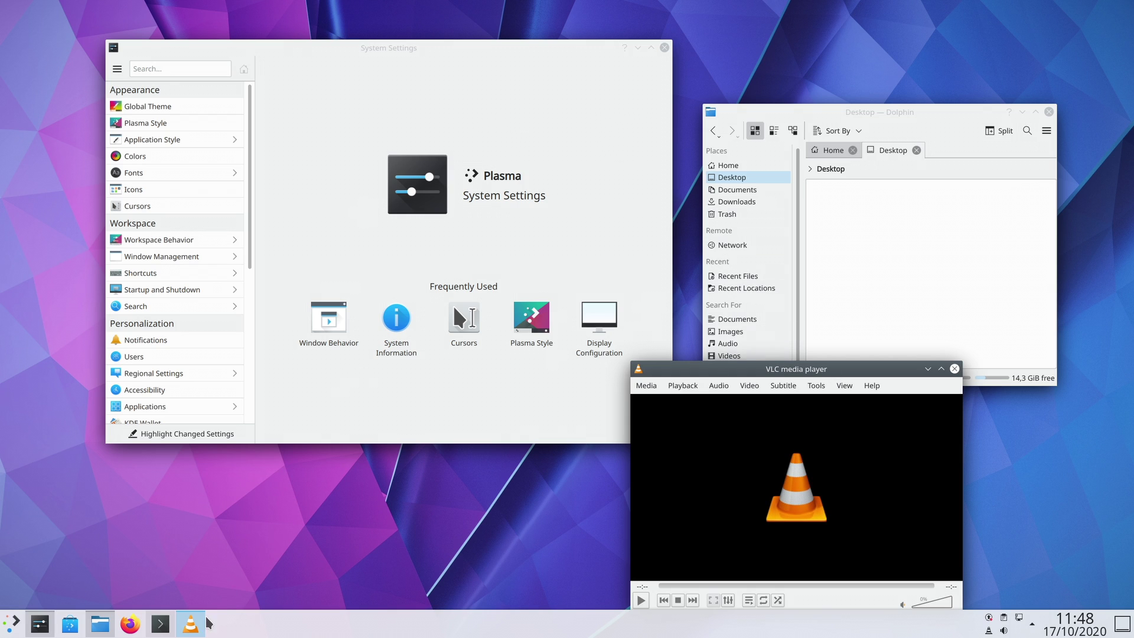
right_click(190, 623)
left_click(201, 594)
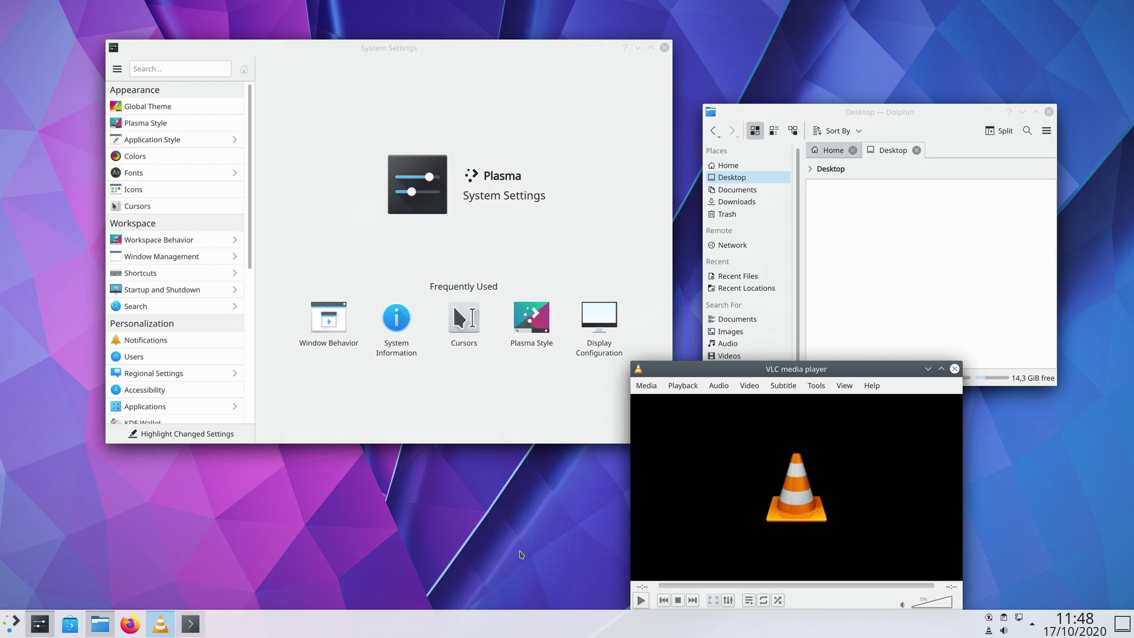
right_click(190, 623)
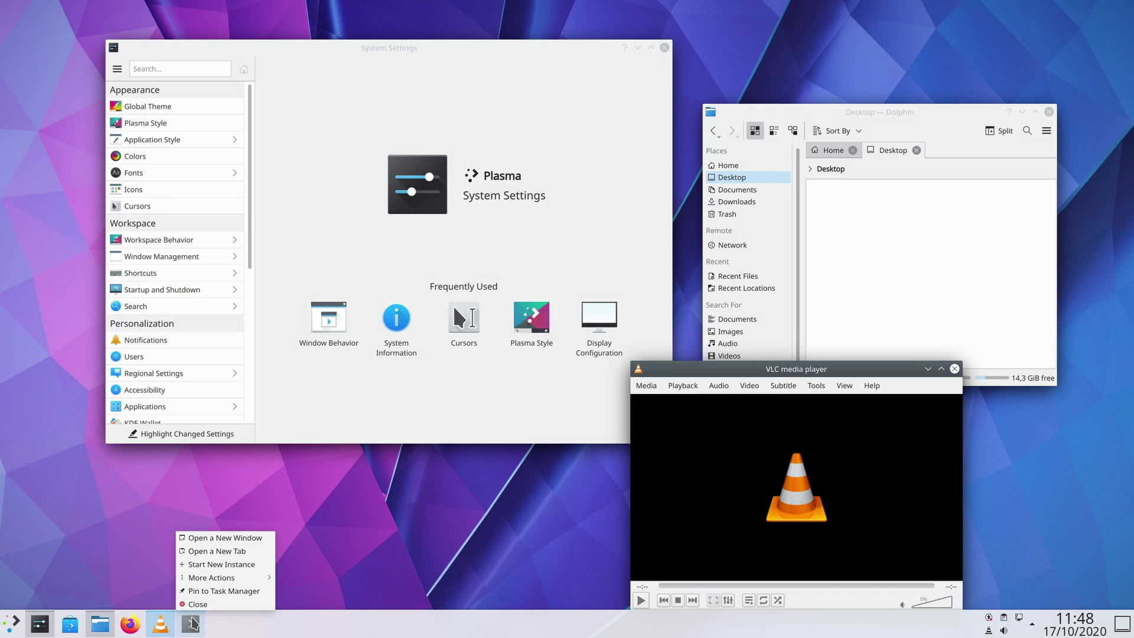
left_click(200, 593)
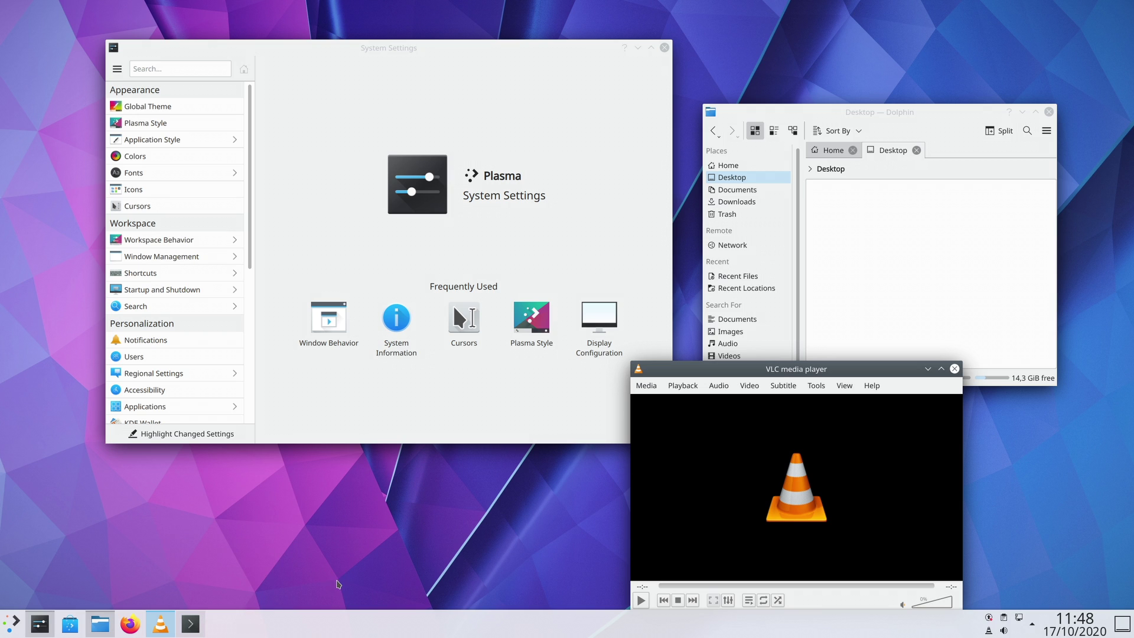
Close VLC, Dolphin and System Settings, relaunch Discover and VLC, and move Discover right
left_click(954, 369)
left_click(1049, 112)
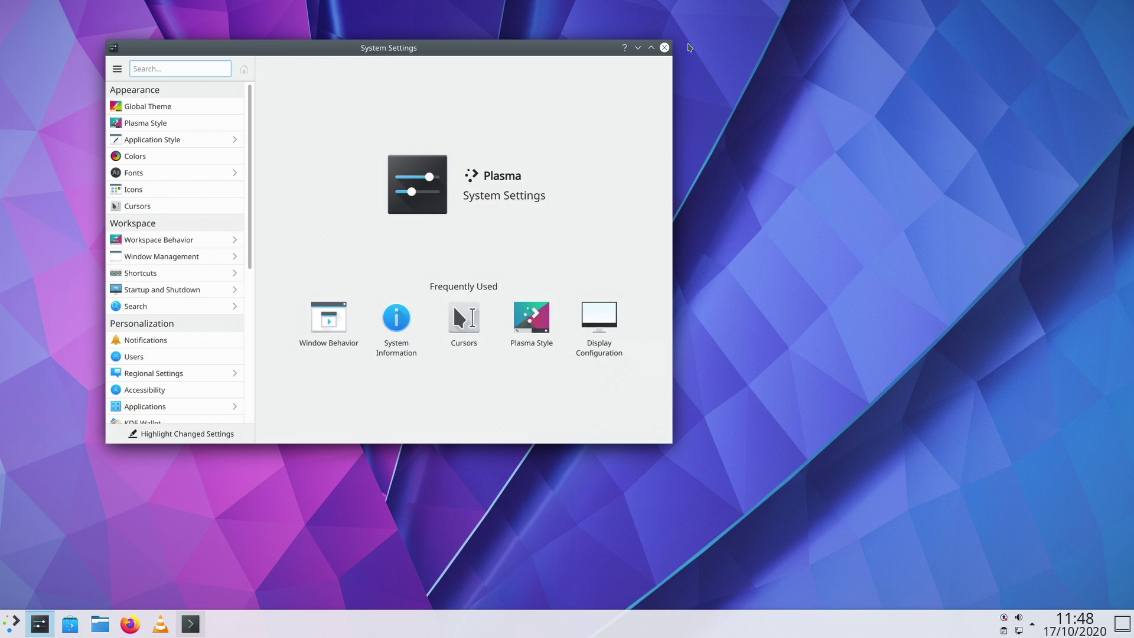
left_click(664, 48)
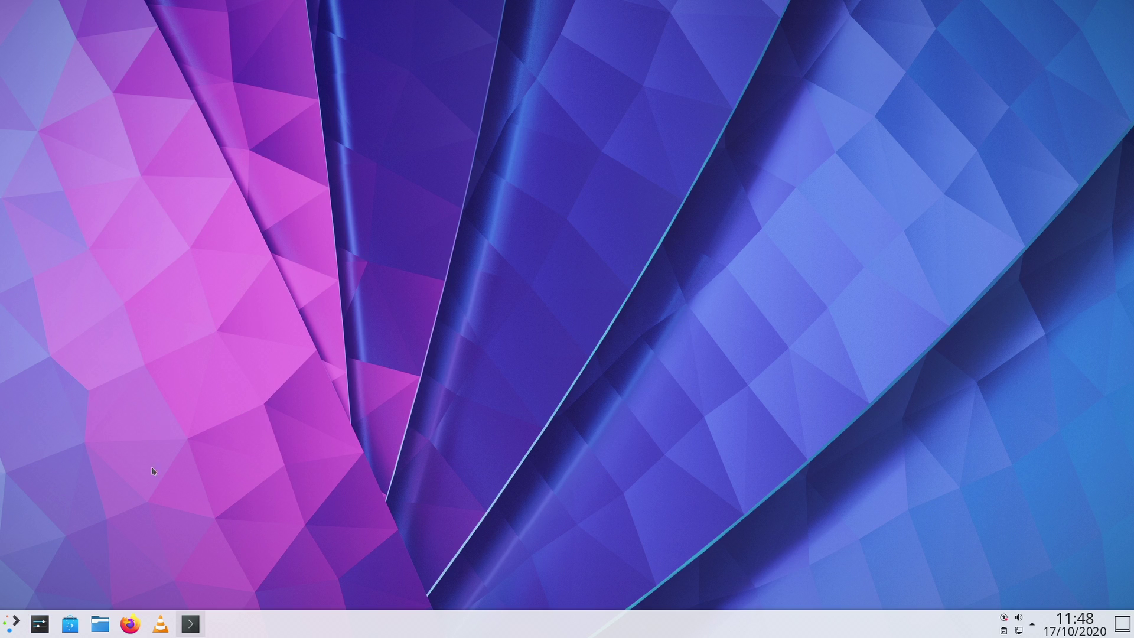
left_click(71, 626)
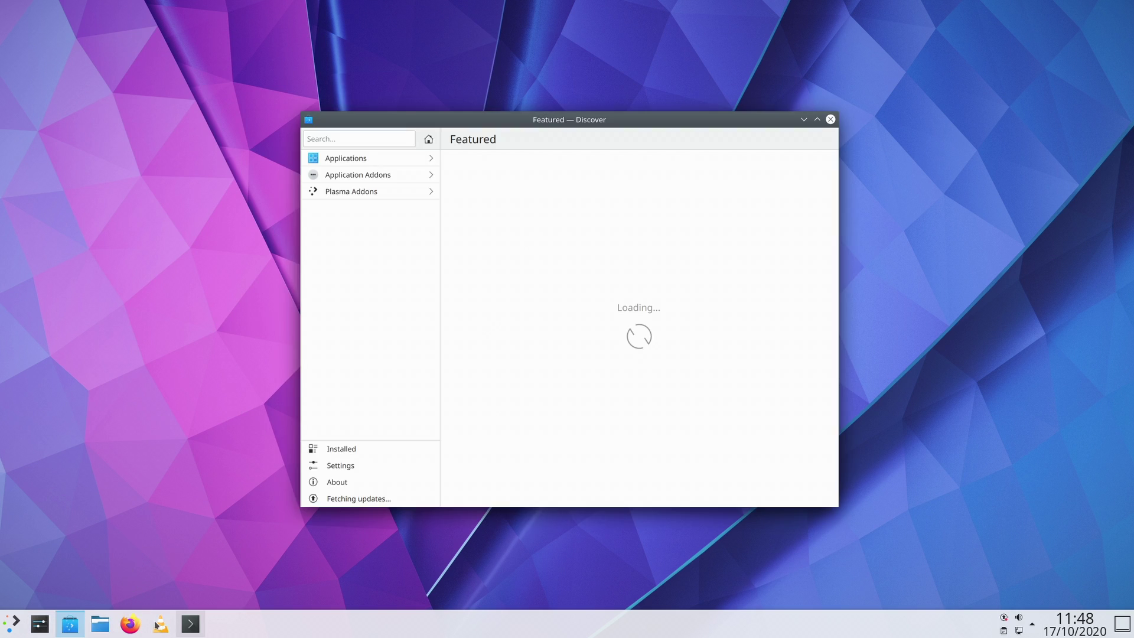
left_click(157, 623)
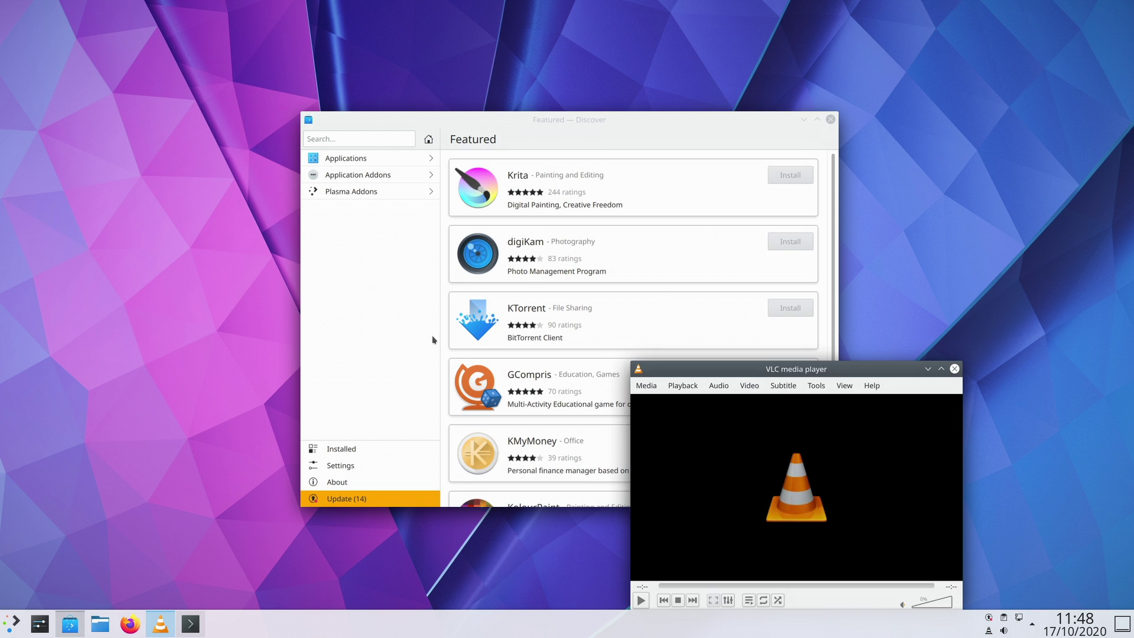
left_click_drag(704, 122, 852, 118)
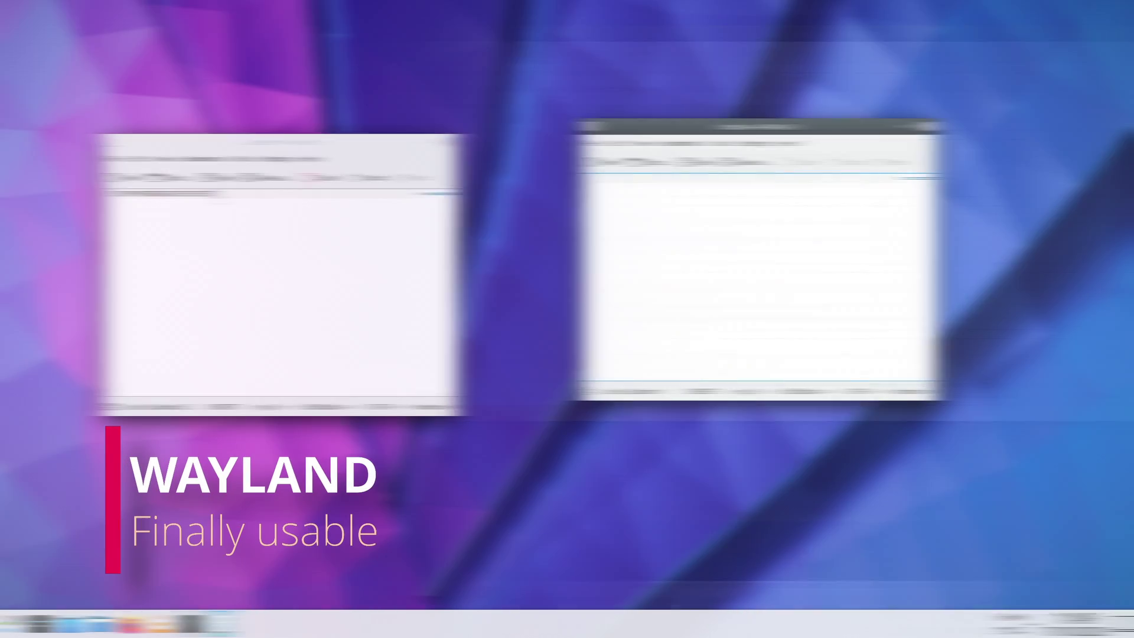
Copy all text from the left KWrite window and paste it into the right one
key("ctrl+a")
key("ctrl+c")
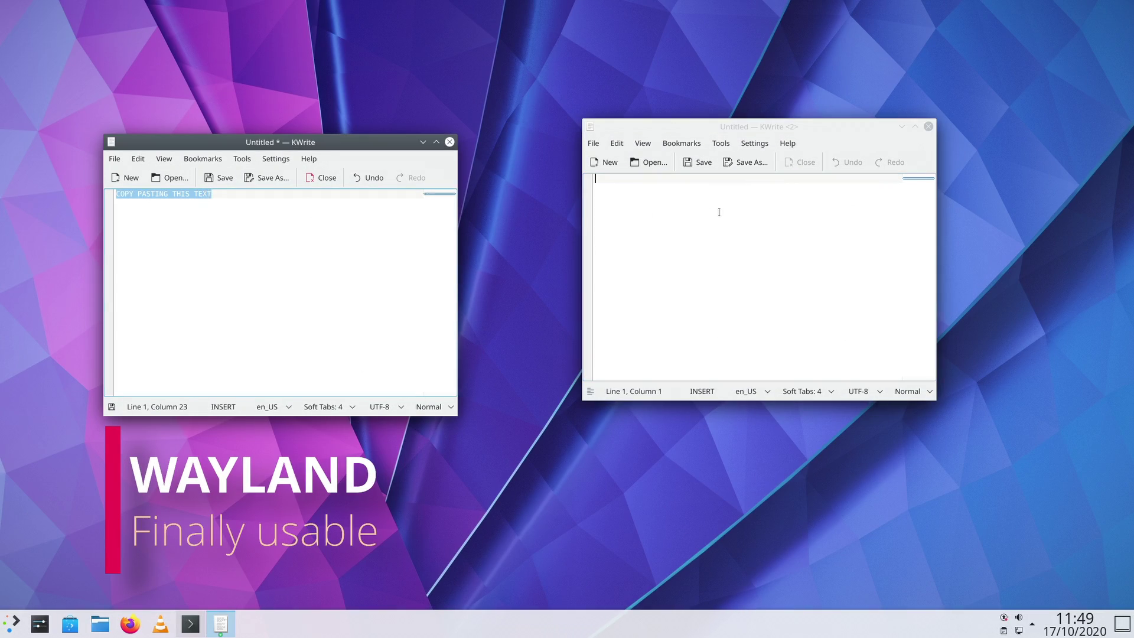
left_click(689, 203)
key("ctrl+v")
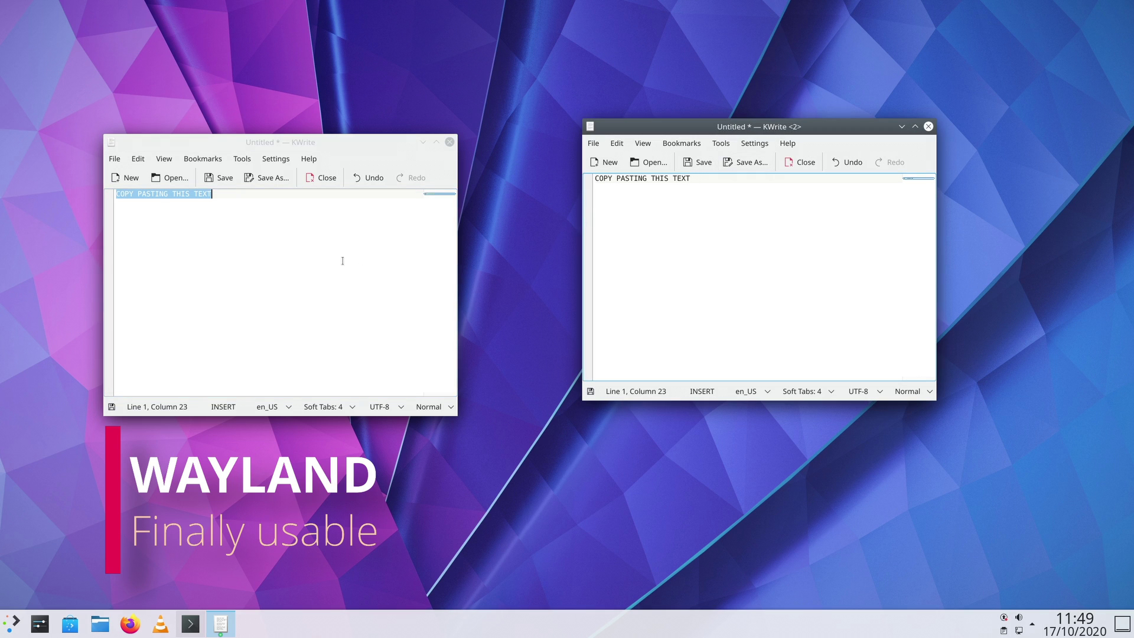
Switch focus back and forth between the two KWrite windows, ending on the left
left_click(342, 261)
left_click(726, 246)
left_click(306, 271)
left_click(731, 231)
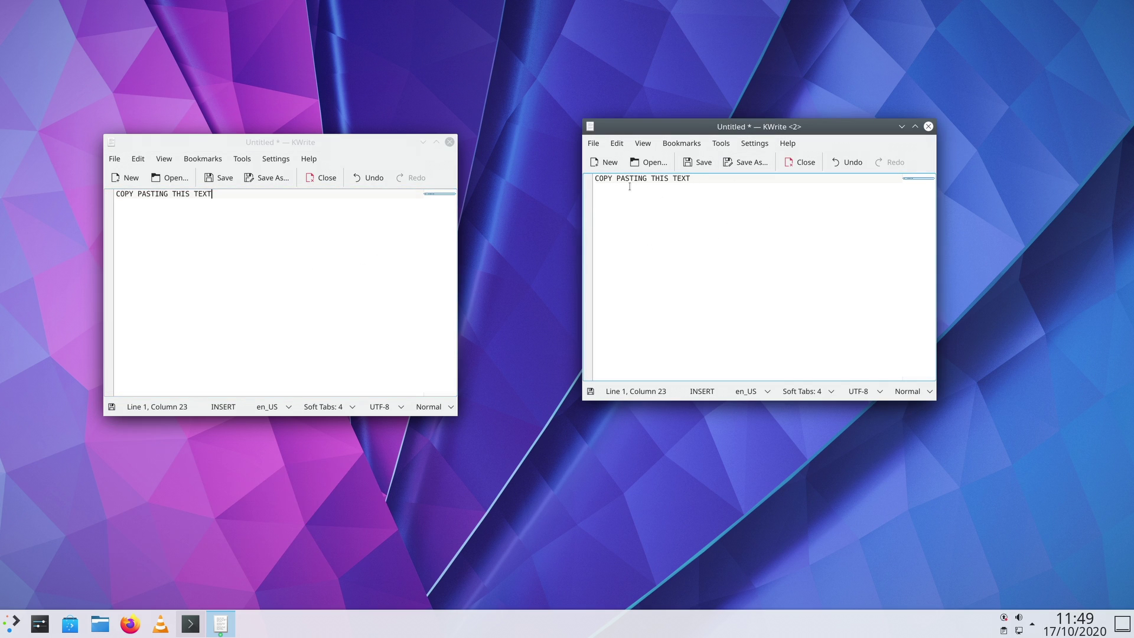
left_click(319, 215)
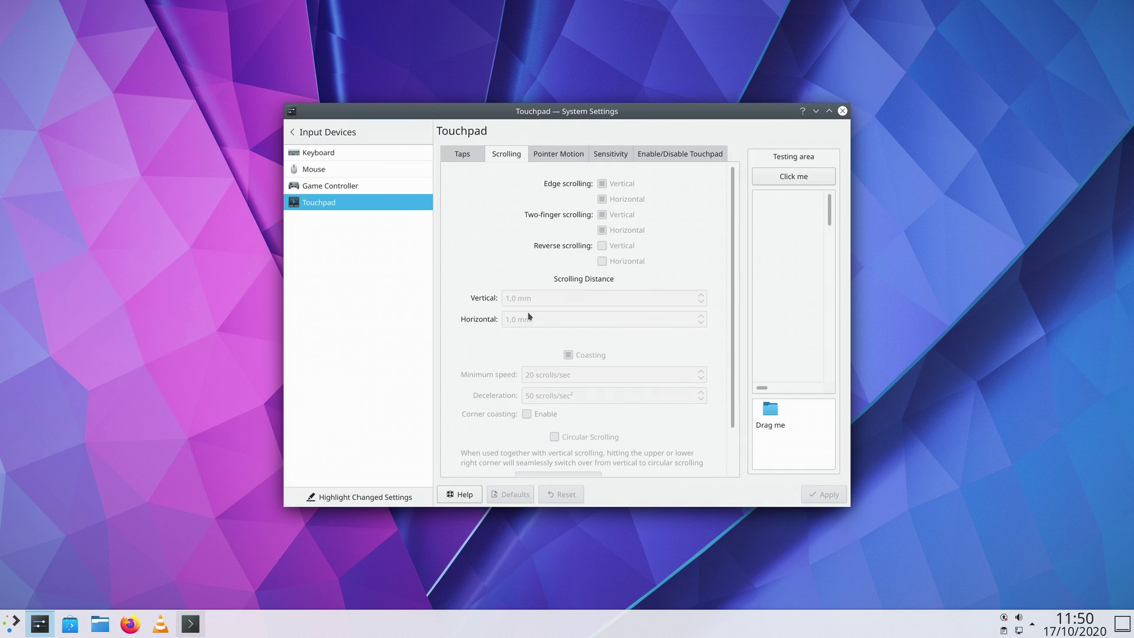
scroll(558, 321, "down", 2)
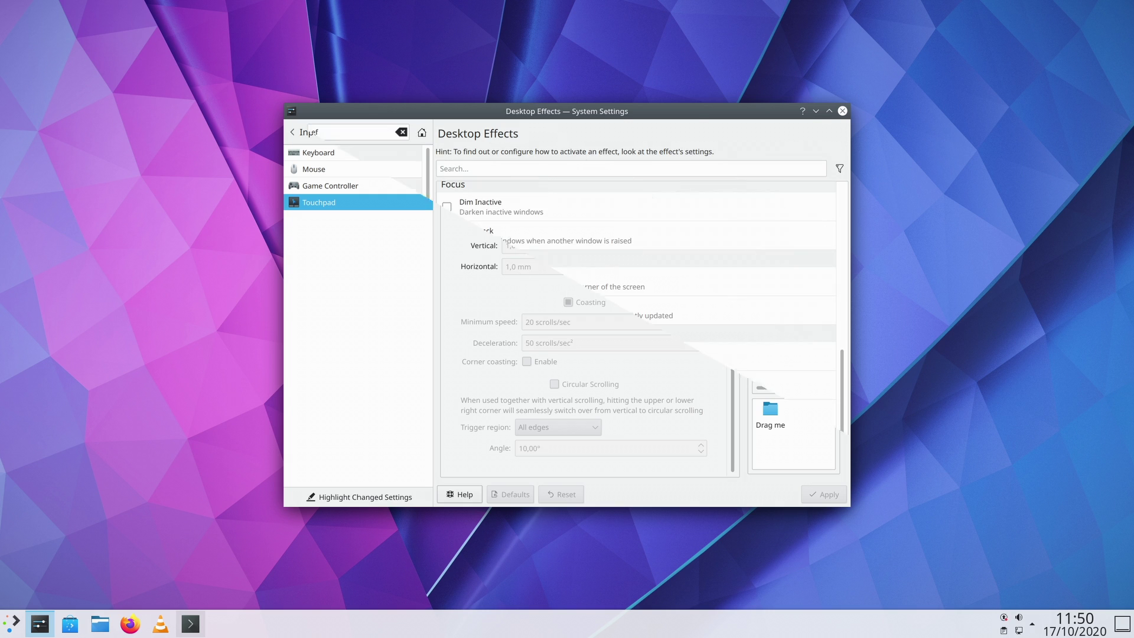
Raise the System Settings window from the taskbar
mouse_move(190, 624)
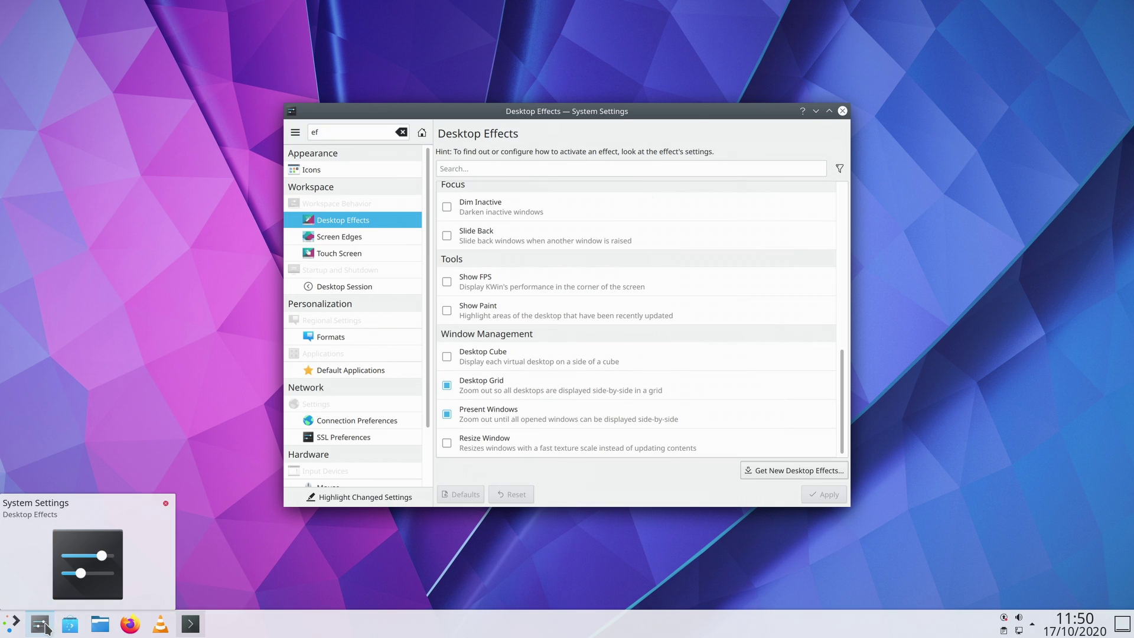
mouse_move(46, 601)
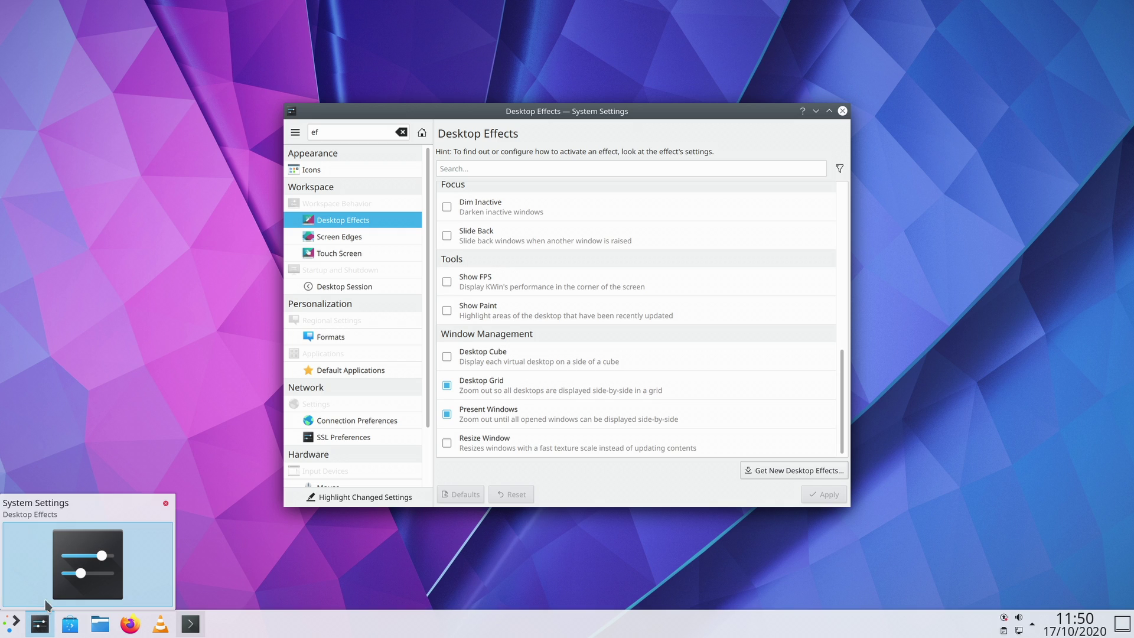
left_click(64, 576)
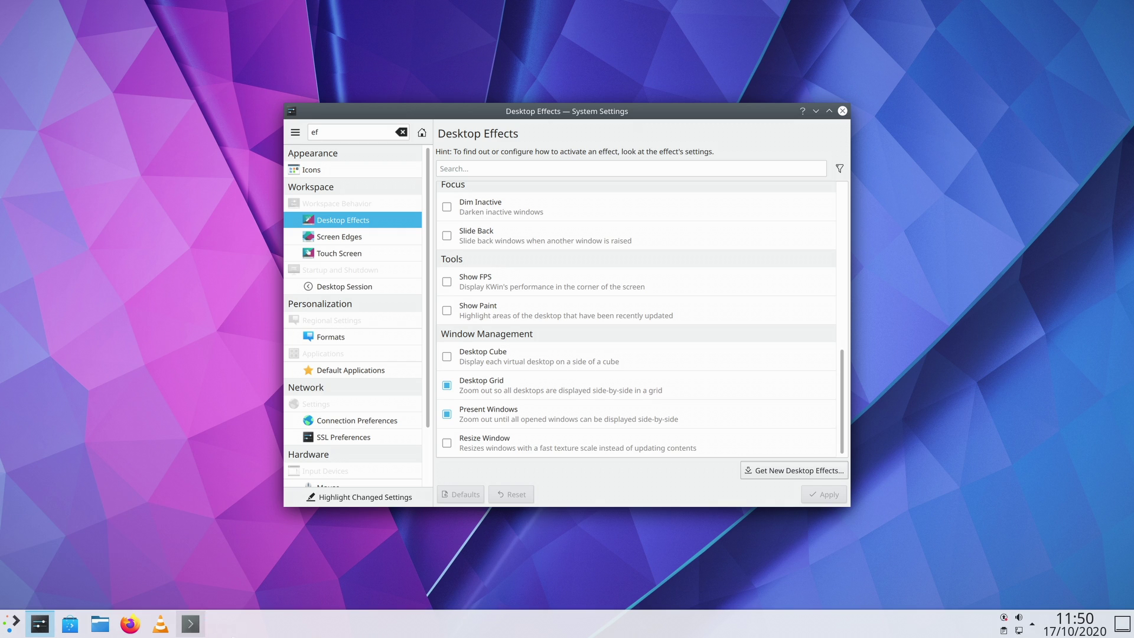
mouse_move(196, 632)
left_click(189, 555)
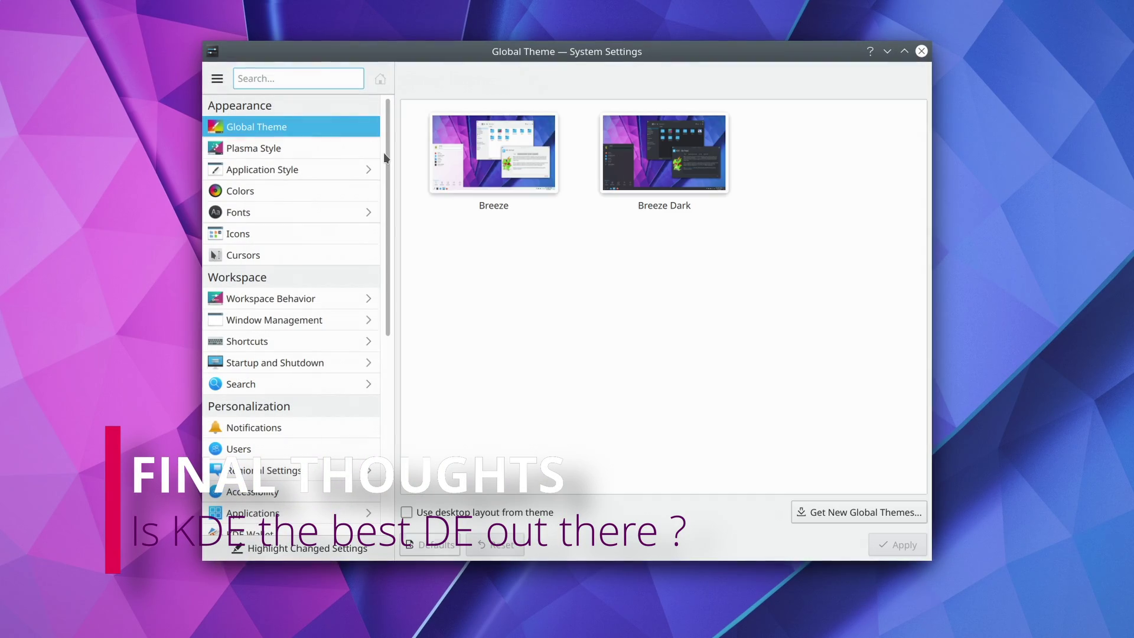
View the Plasma Style, Application Style and Window Decorations pages
left_click(301, 146)
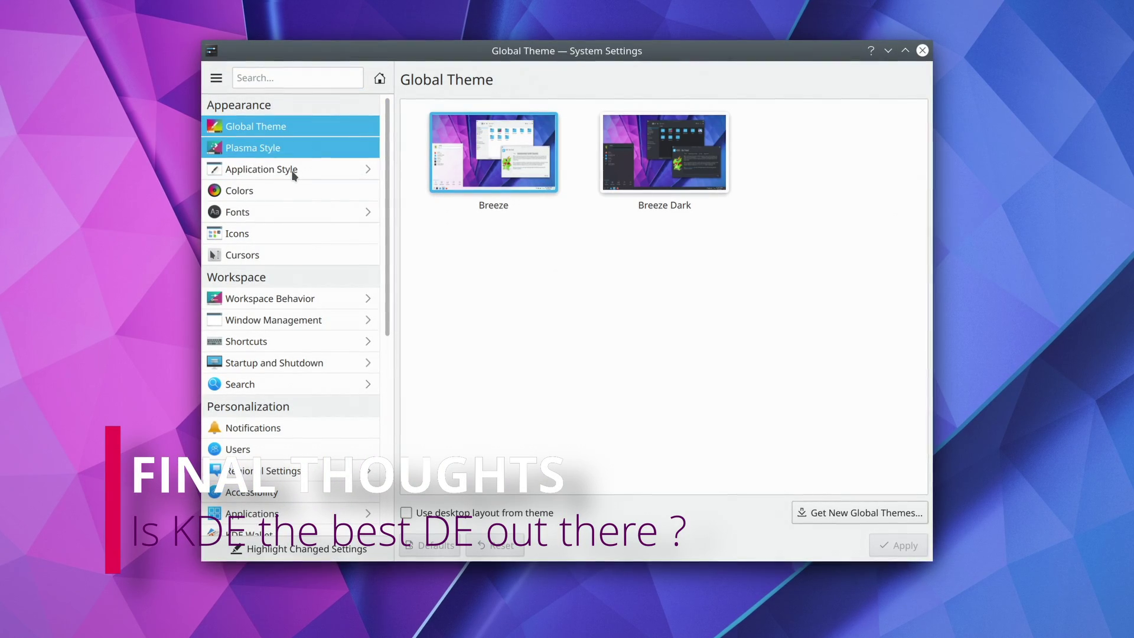
left_click(291, 171)
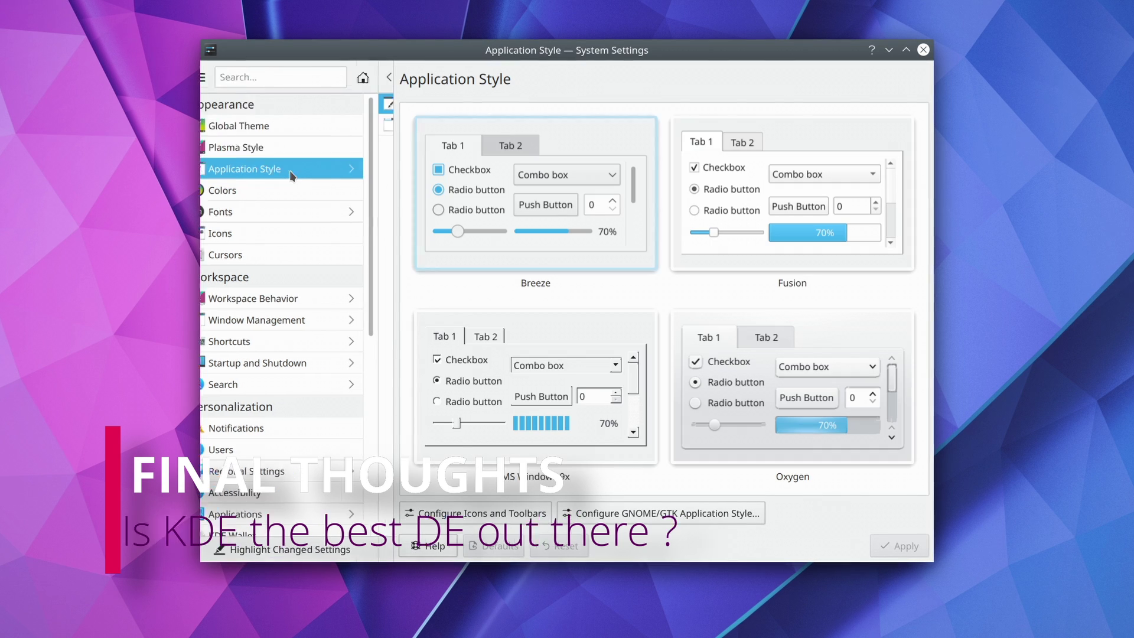
left_click(281, 126)
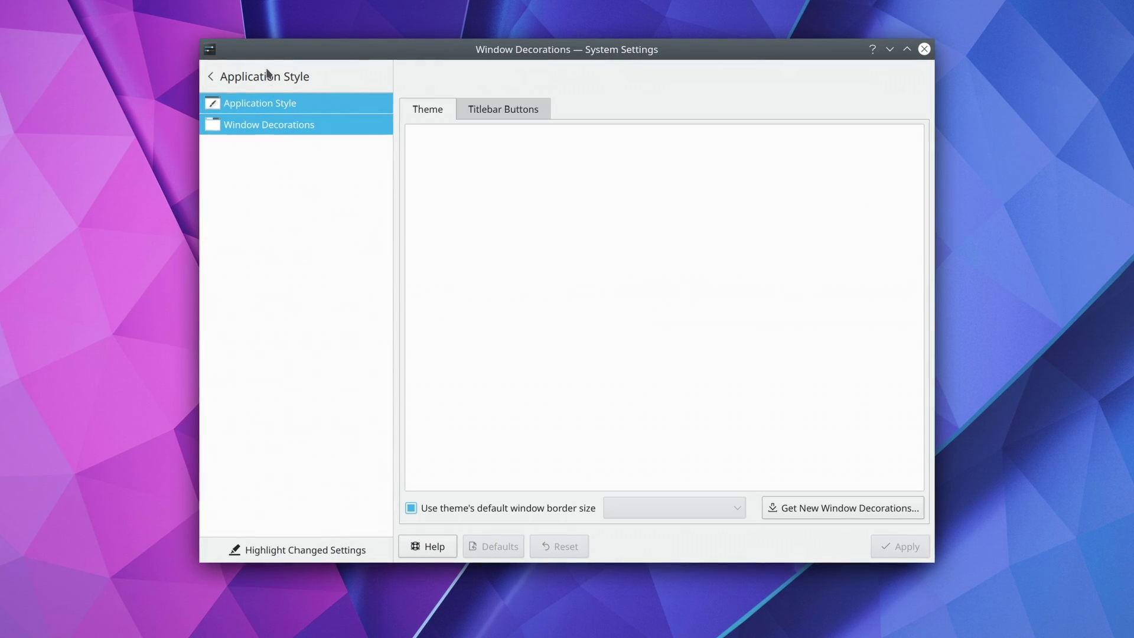
left_click(263, 74)
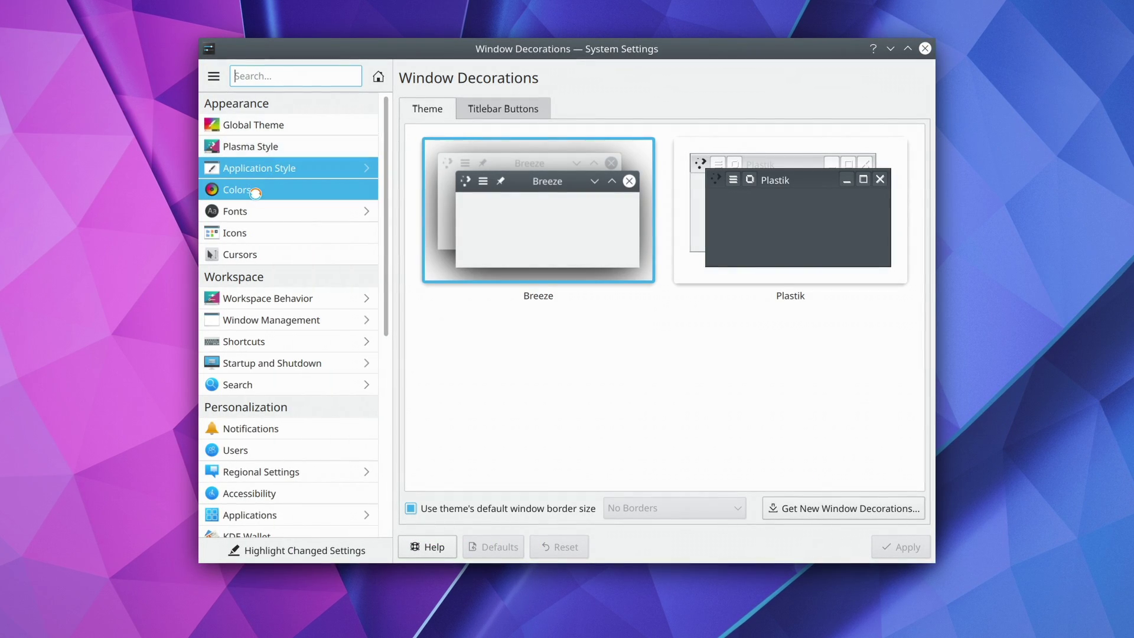
View the Fonts and Font Management pages, then the Icons and Cursors pages
left_click(269, 210)
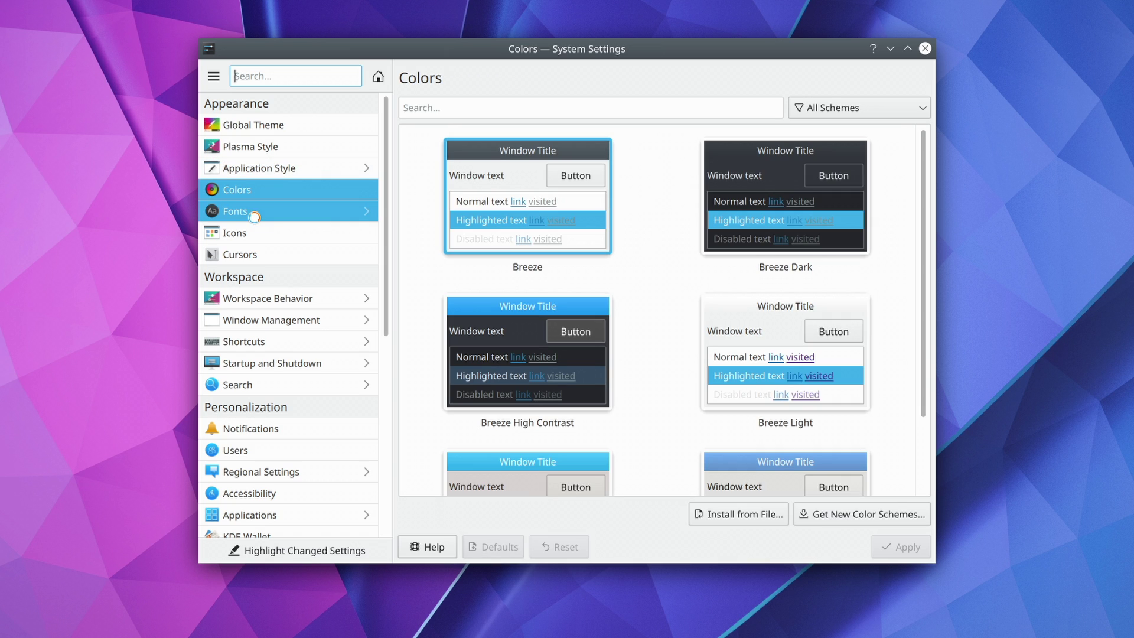
left_click(271, 124)
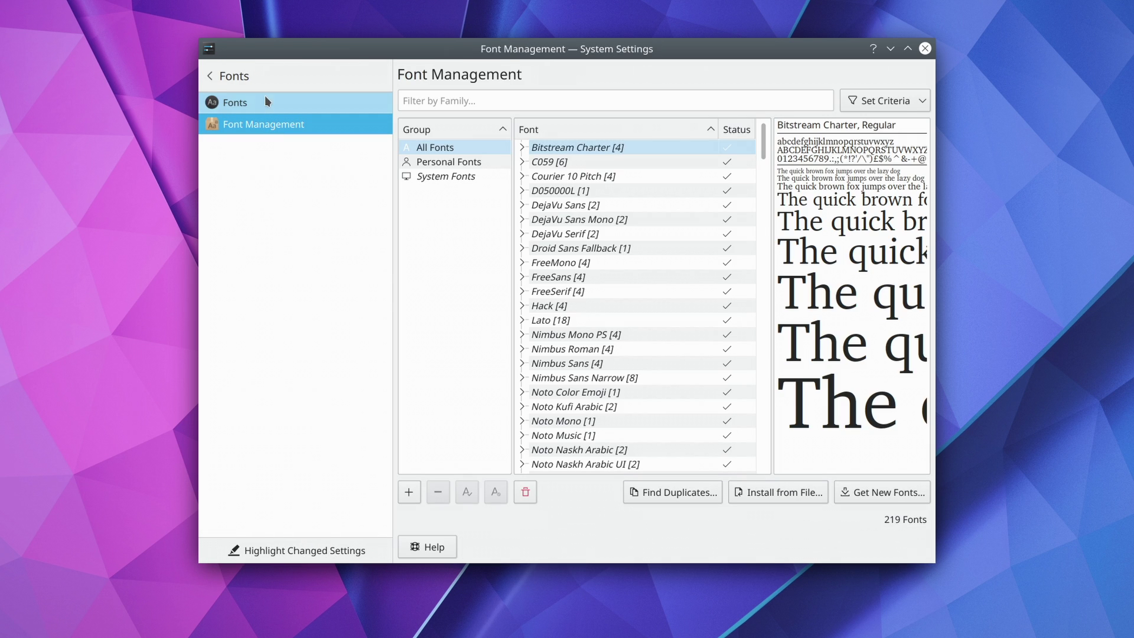
left_click(265, 102)
left_click(242, 75)
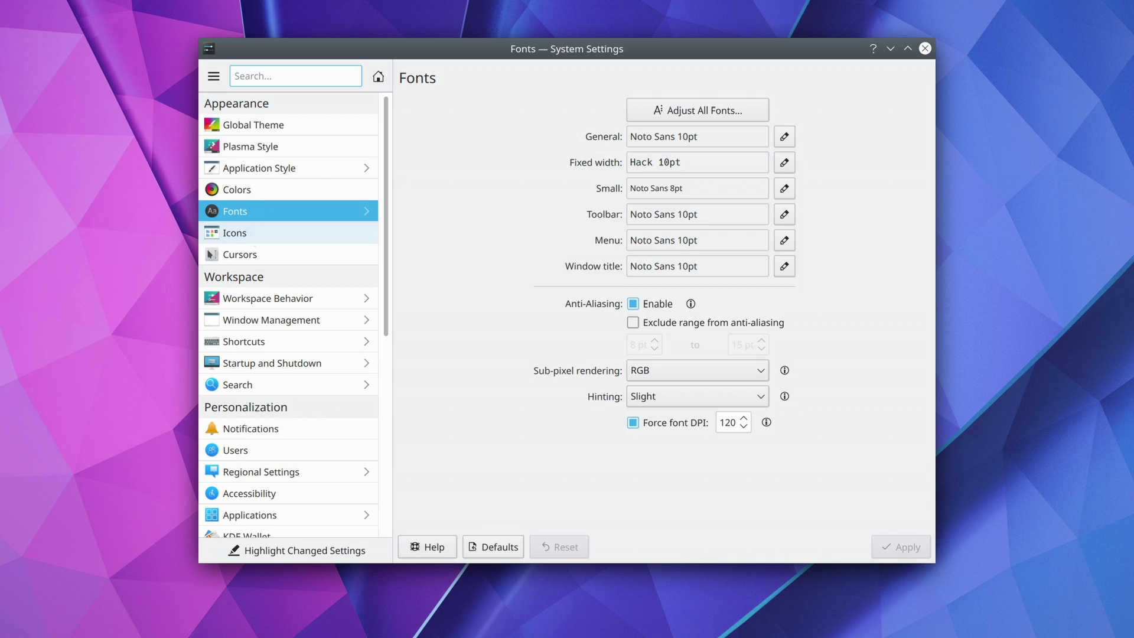
left_click(250, 235)
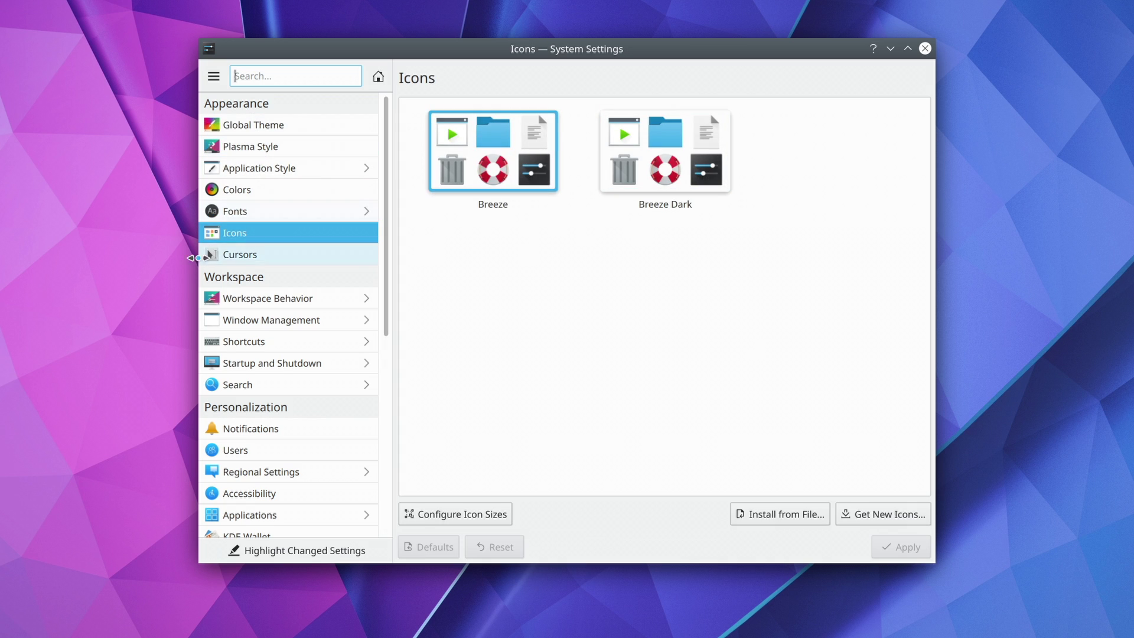
left_click(247, 260)
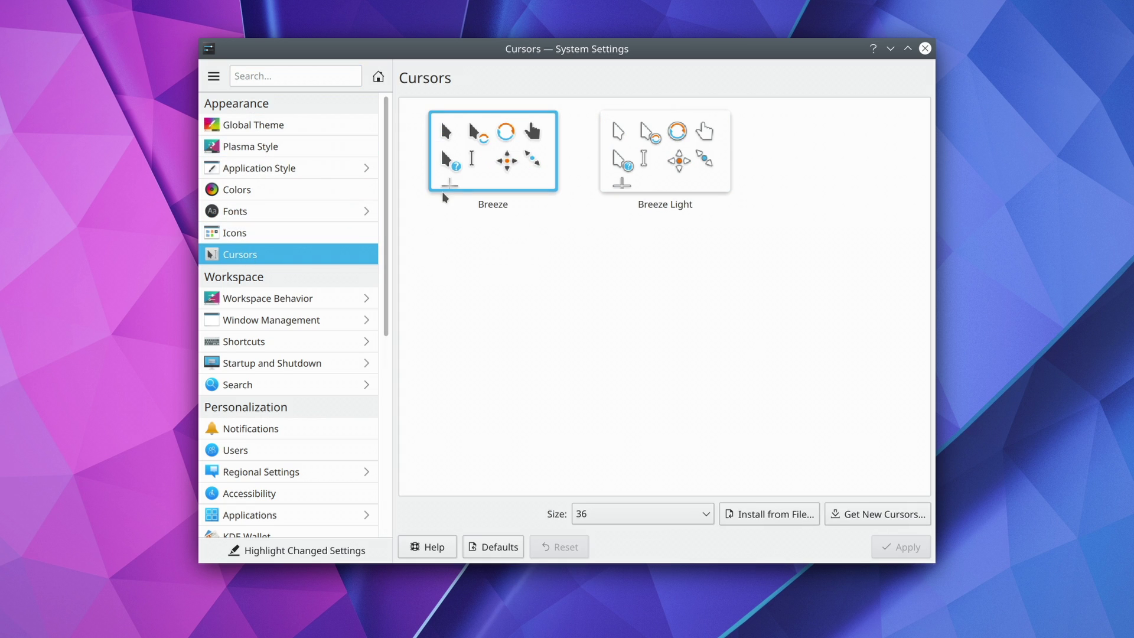
Browse Window Management tabs, then Task Switcher, KWin Scripts and Window Rules
left_click(256, 320)
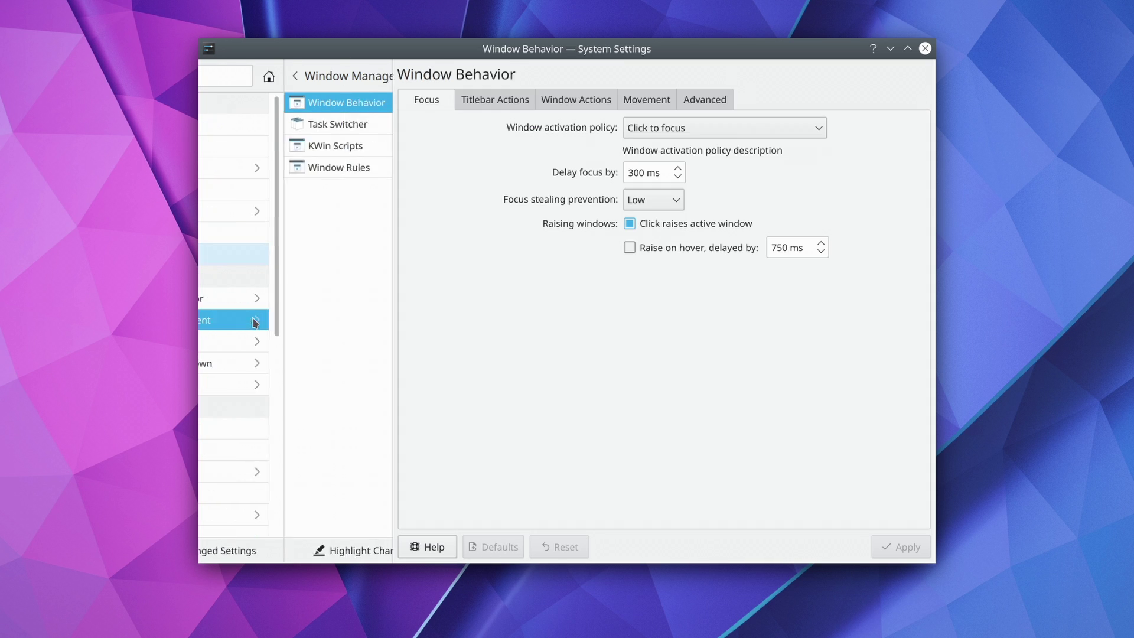
left_click(490, 100)
left_click(605, 100)
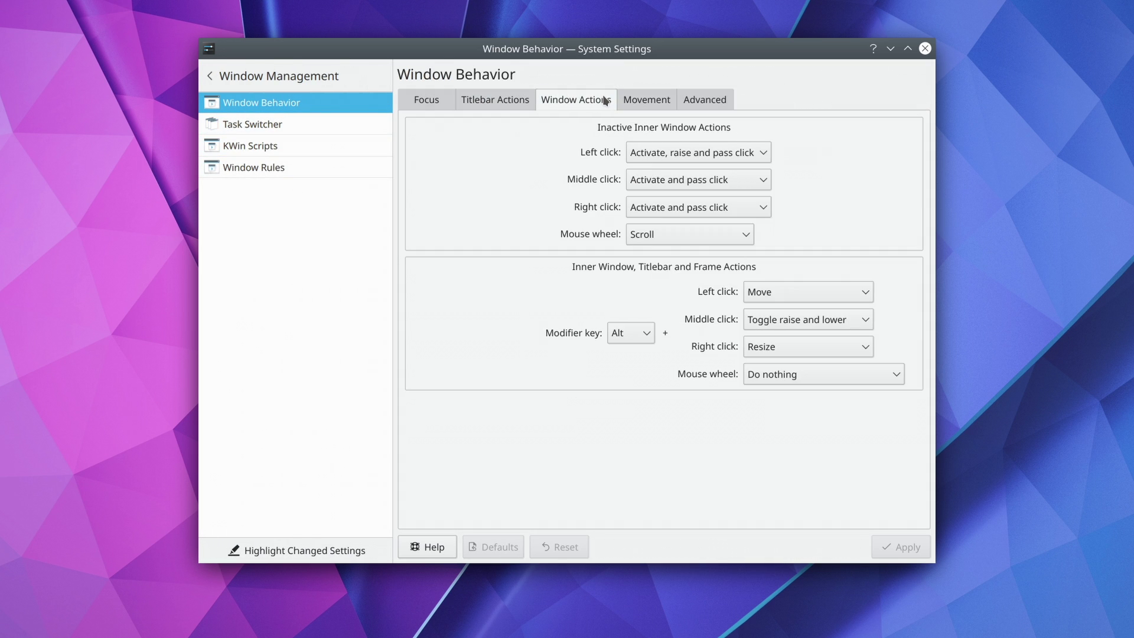
left_click(649, 101)
left_click(688, 101)
left_click(230, 131)
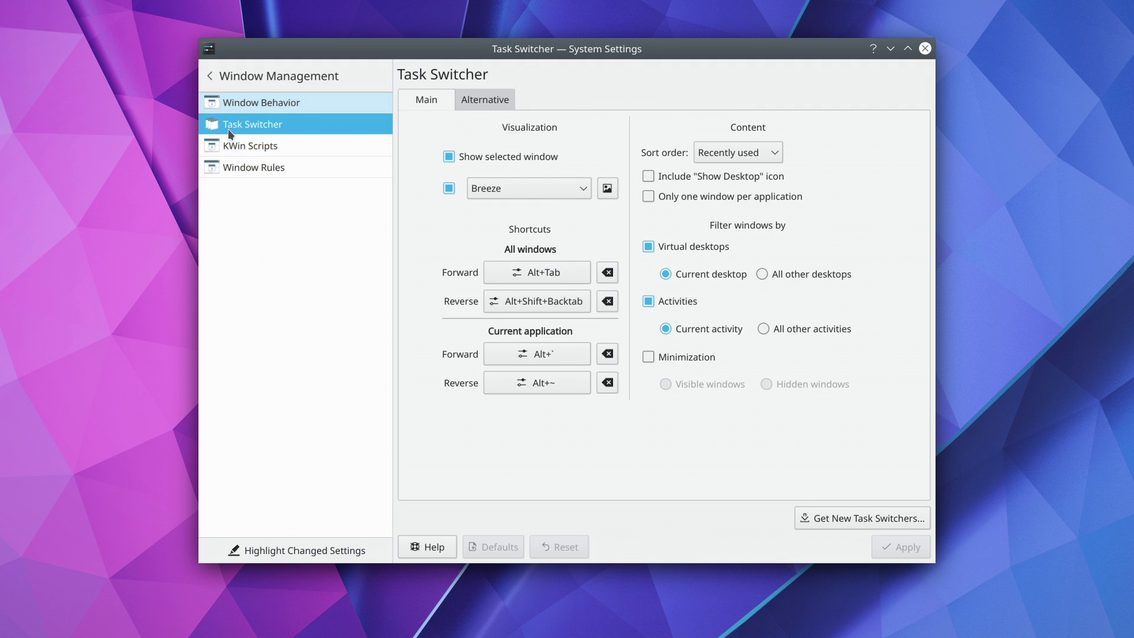
left_click(274, 148)
left_click(271, 170)
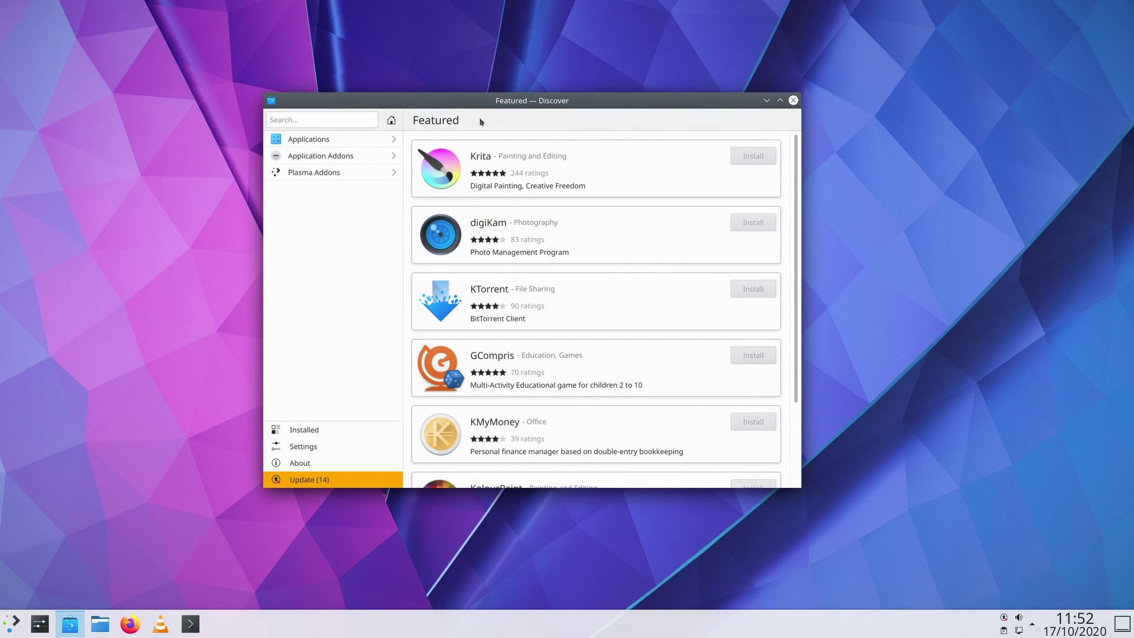
Start installing digiKam in Discover, authorizing with the password
left_click(752, 223)
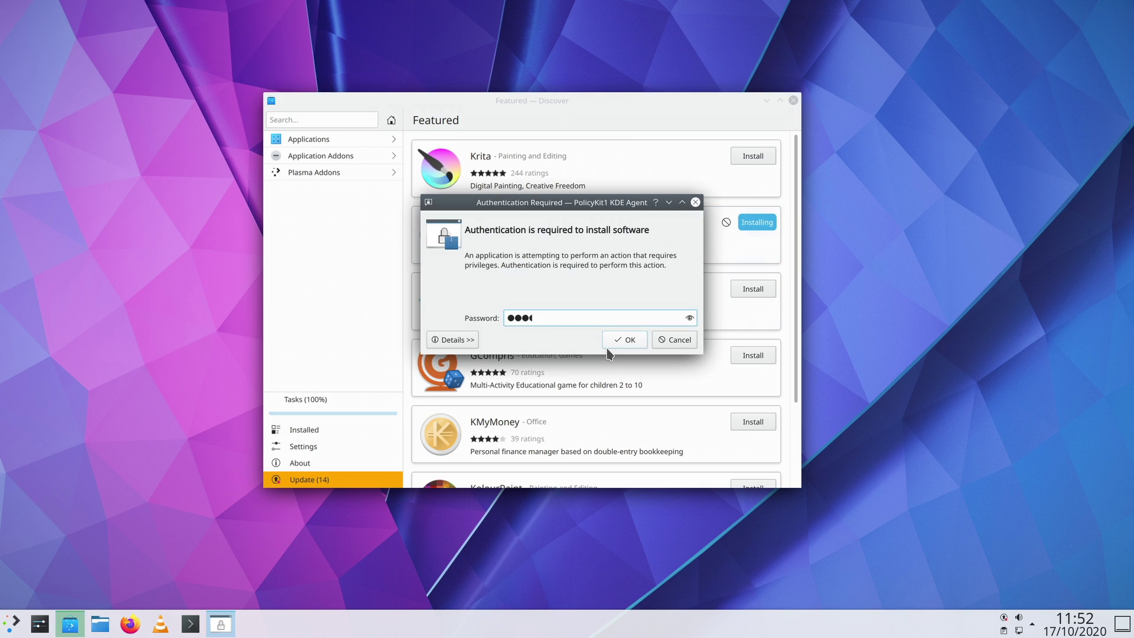
key("Return")
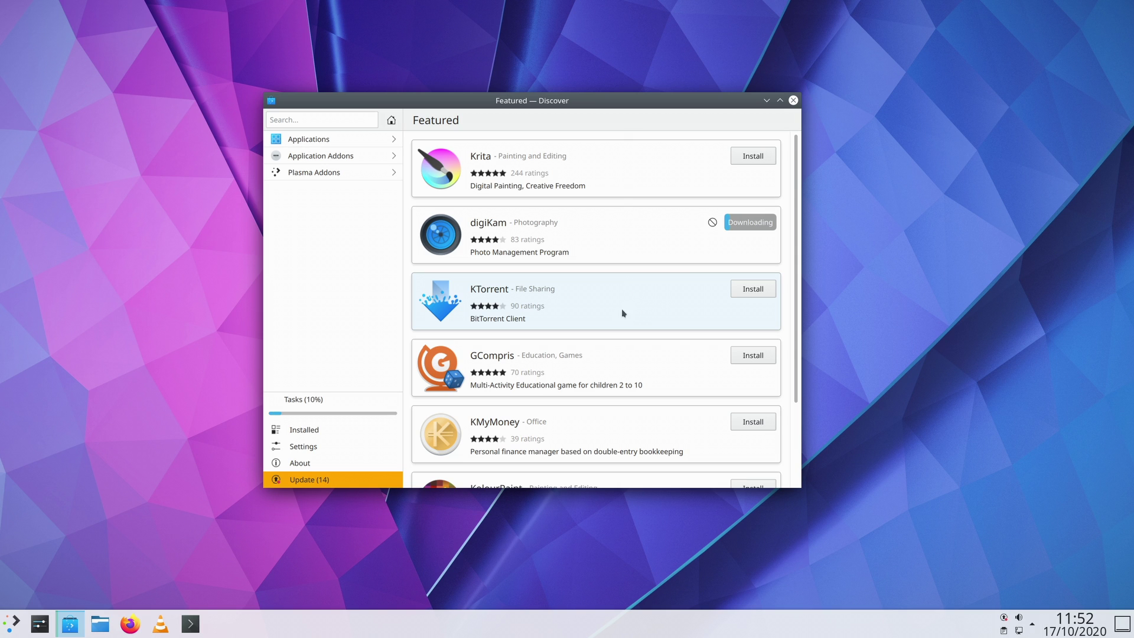
scroll(588, 384, "down", 3)
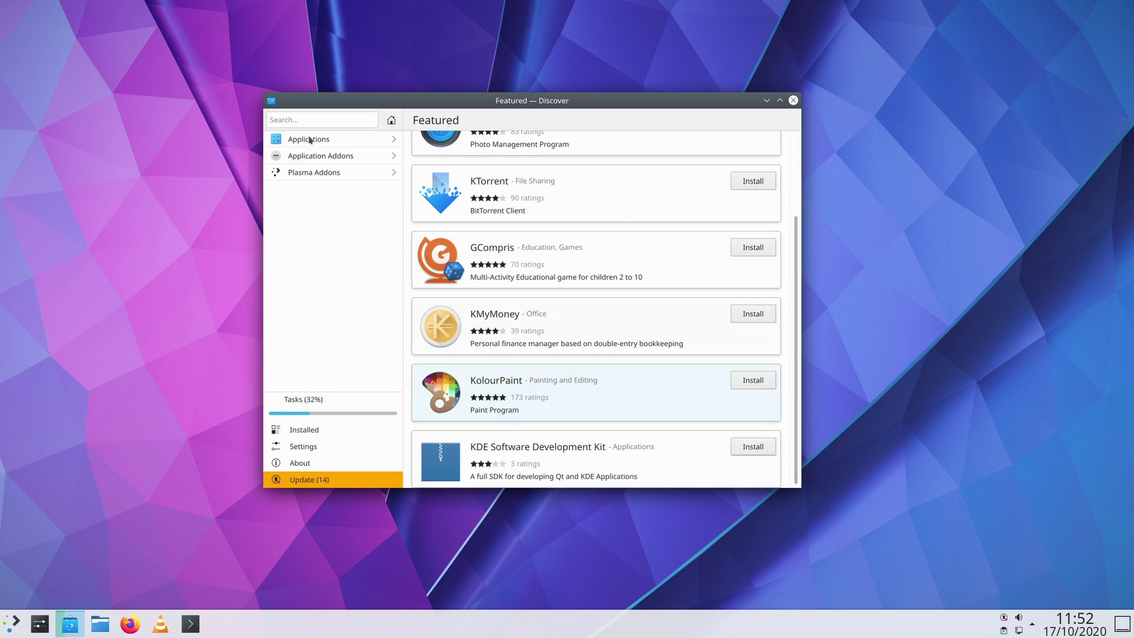
Search Discover for 'gwenview', then start Gwenview from the launcher's Graphics category
type("gwenview")
key("super")
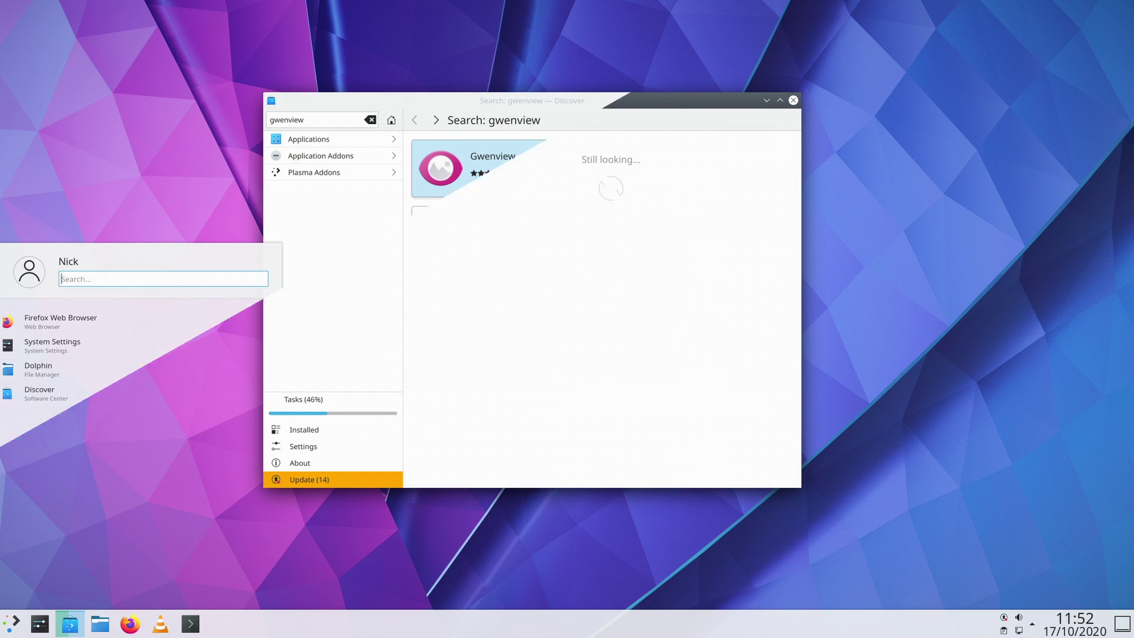
mouse_move(80, 585)
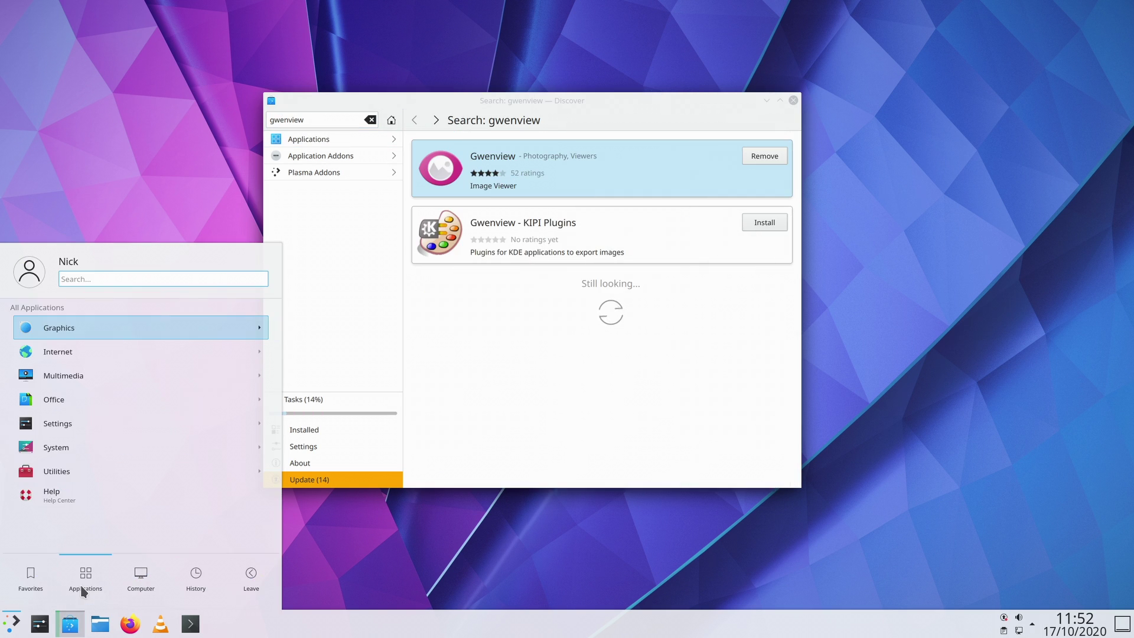
left_click(76, 332)
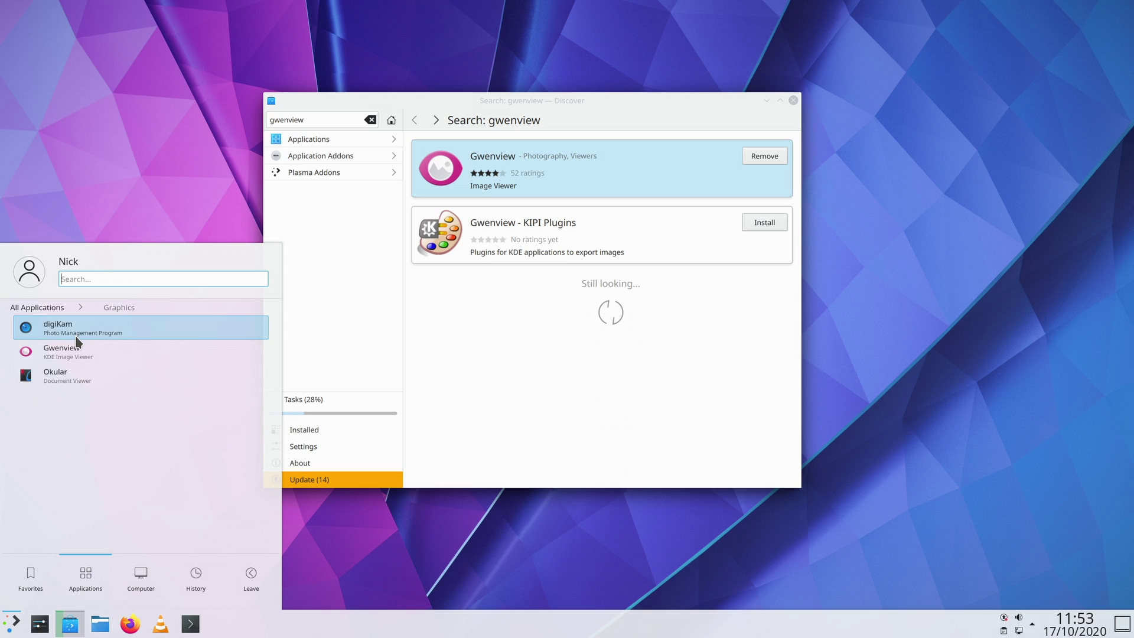
left_click(69, 352)
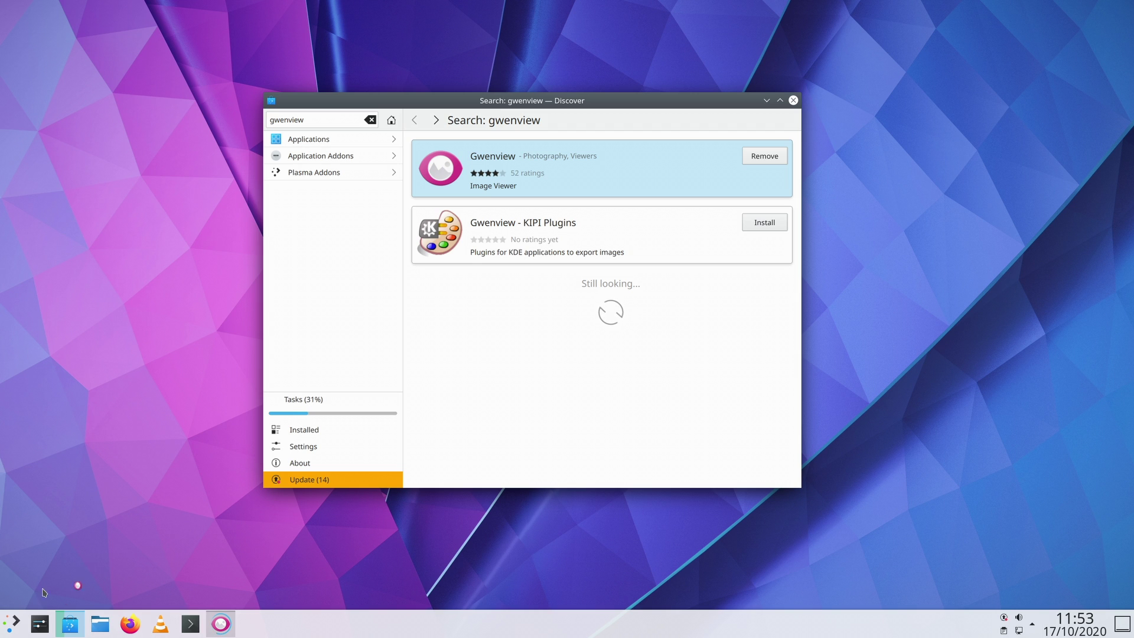
Launch Okular from the launcher's Graphics category
key("super")
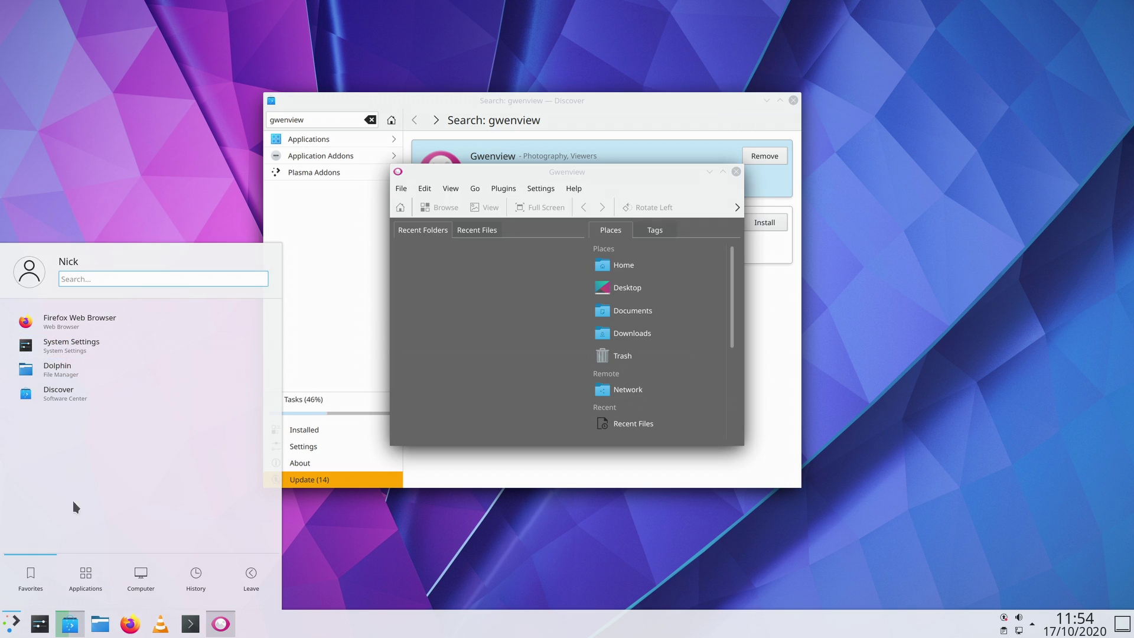
left_click(89, 575)
left_click(58, 329)
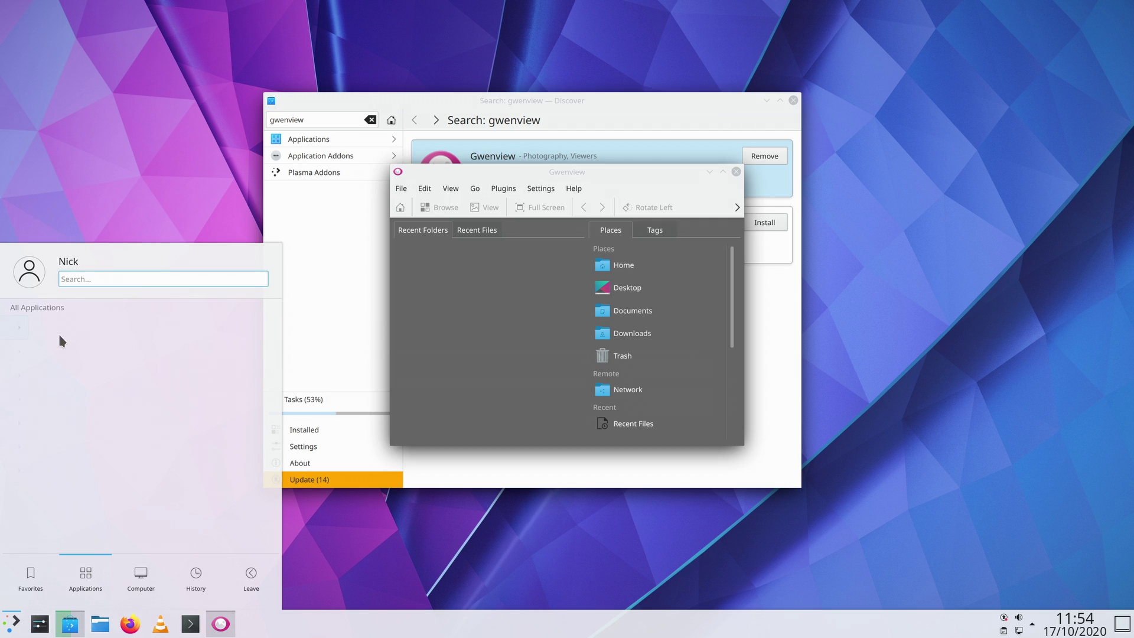
left_click(66, 373)
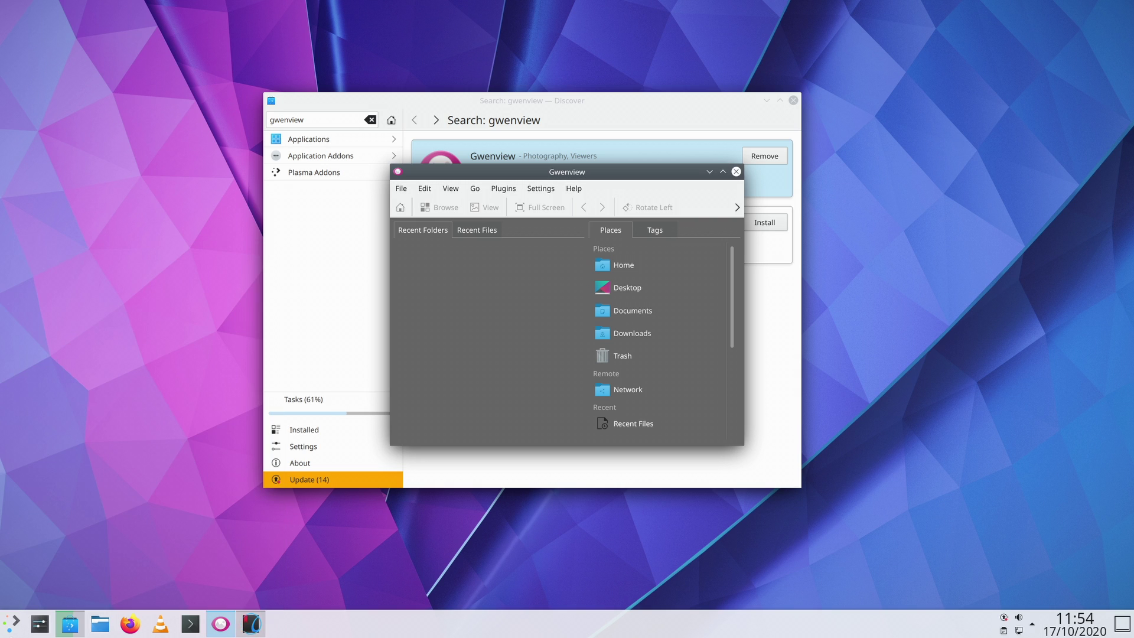
Browse the Multimedia, Internet, Office and Settings categories in the application launcher
key("super")
left_click(88, 577)
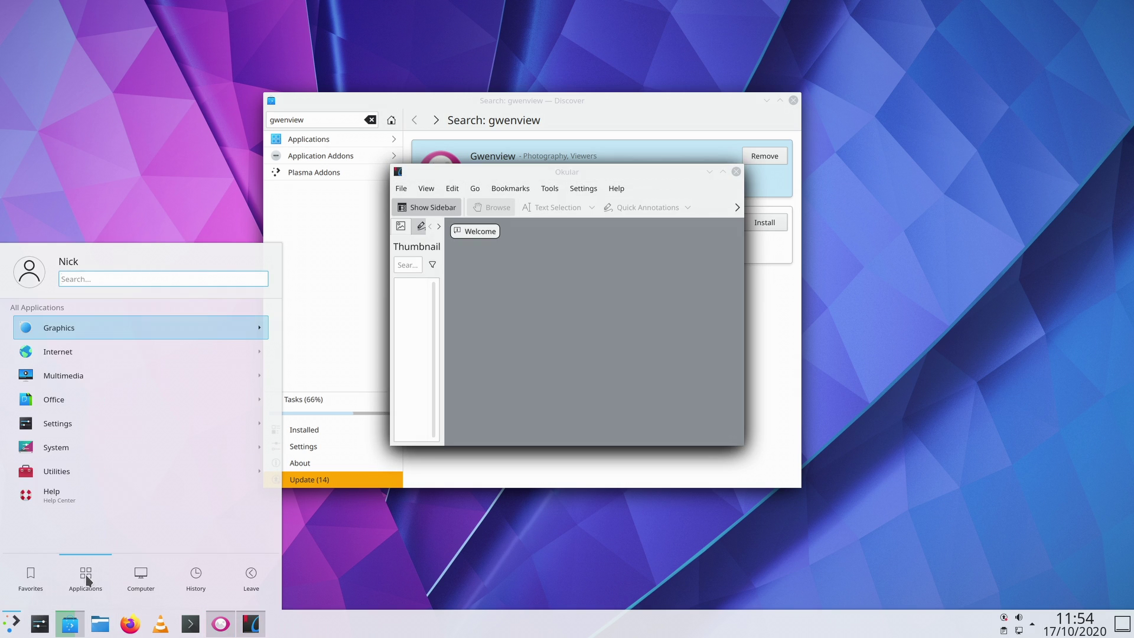
left_click(65, 373)
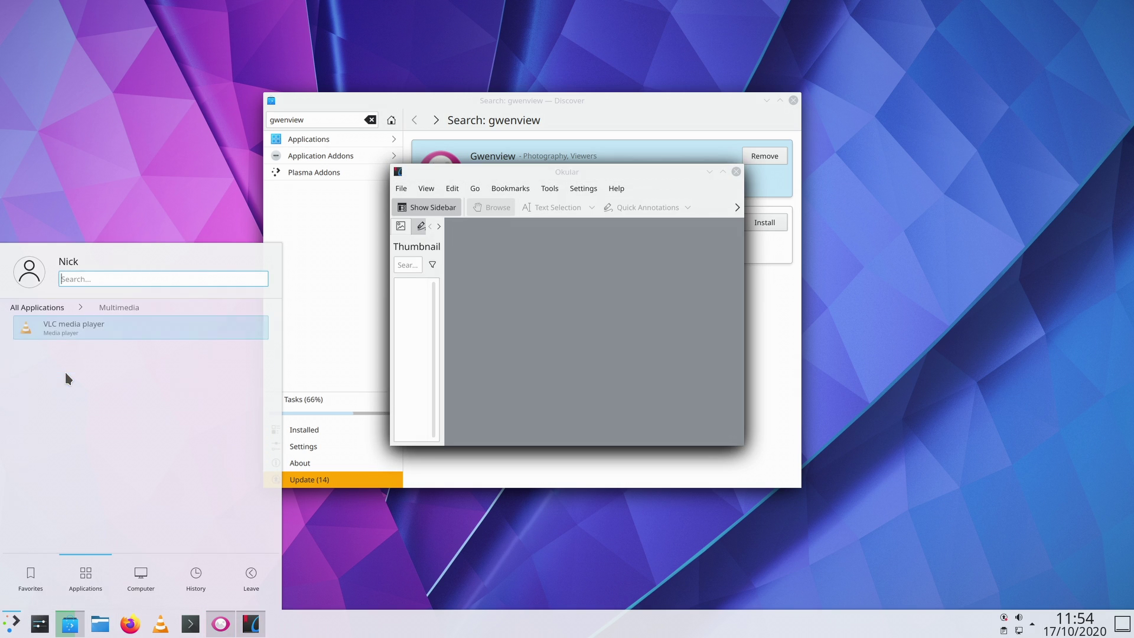
left_click(45, 308)
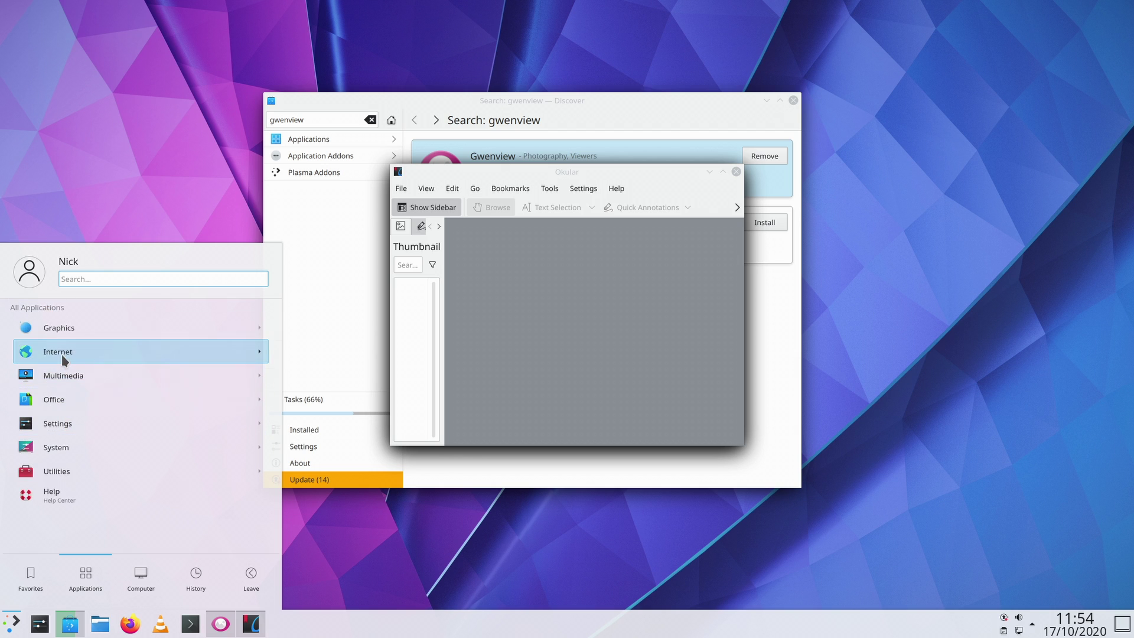
left_click(61, 353)
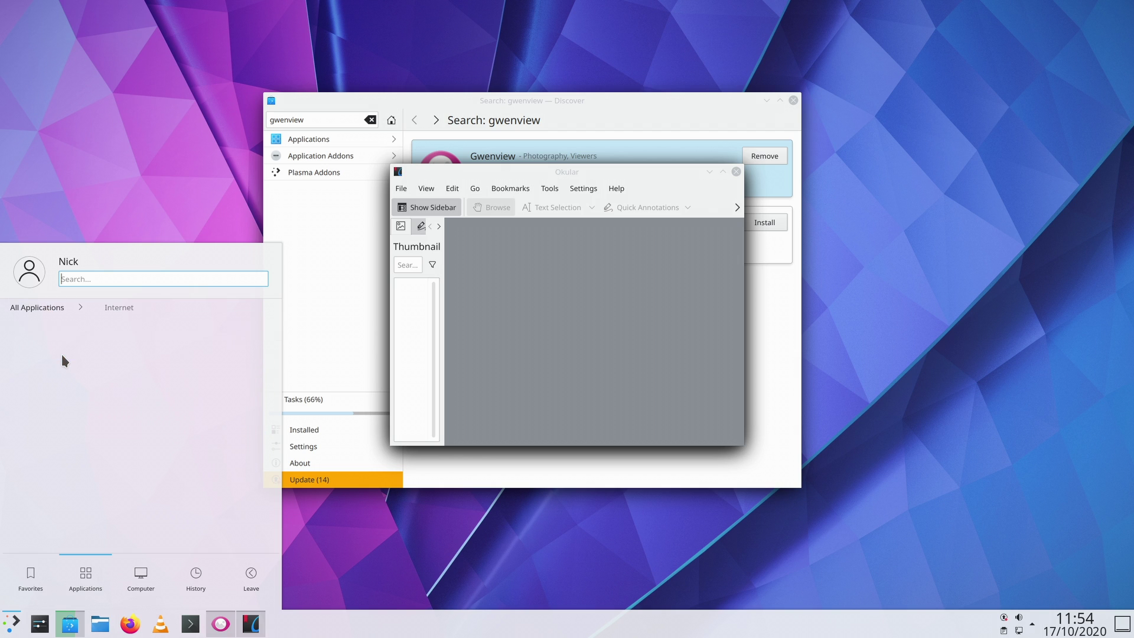
left_click(50, 301)
left_click(63, 400)
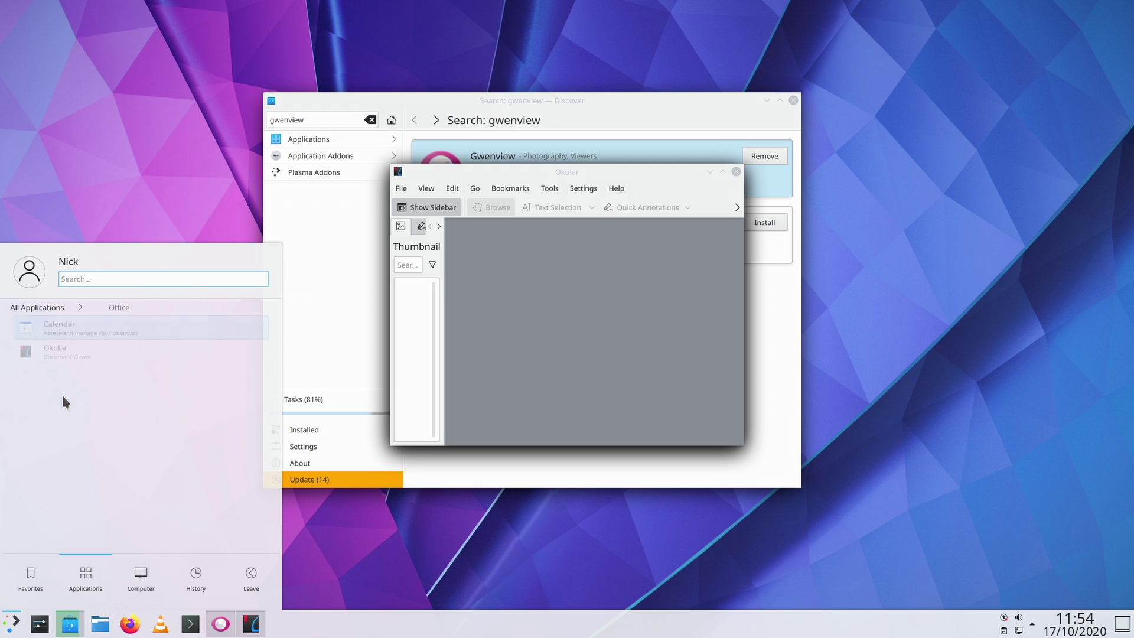
left_click(42, 307)
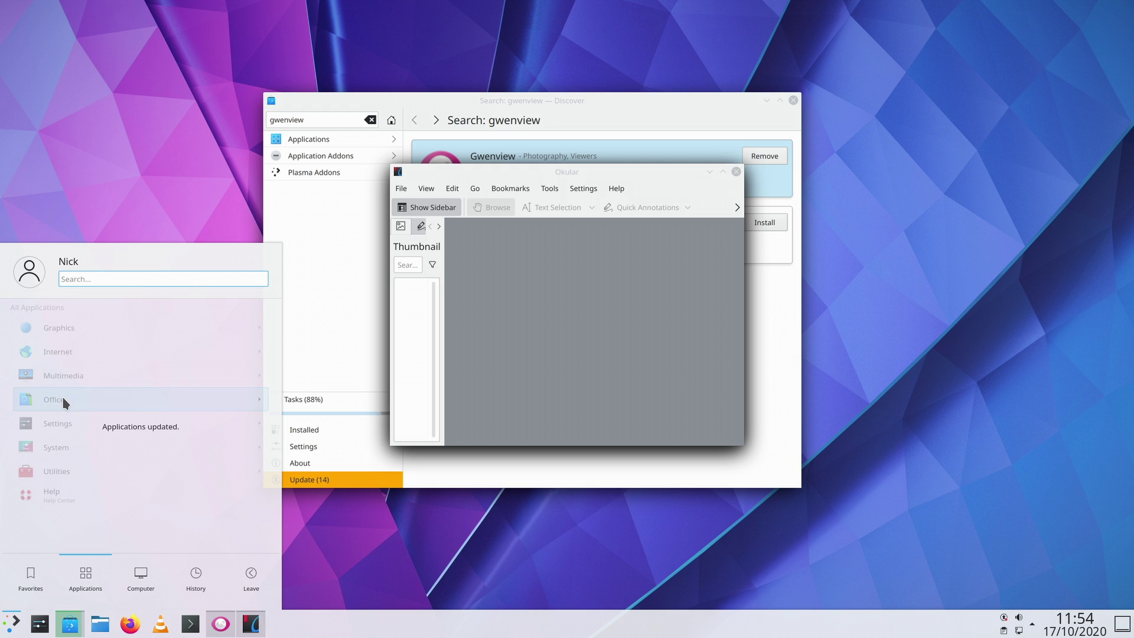
left_click(59, 422)
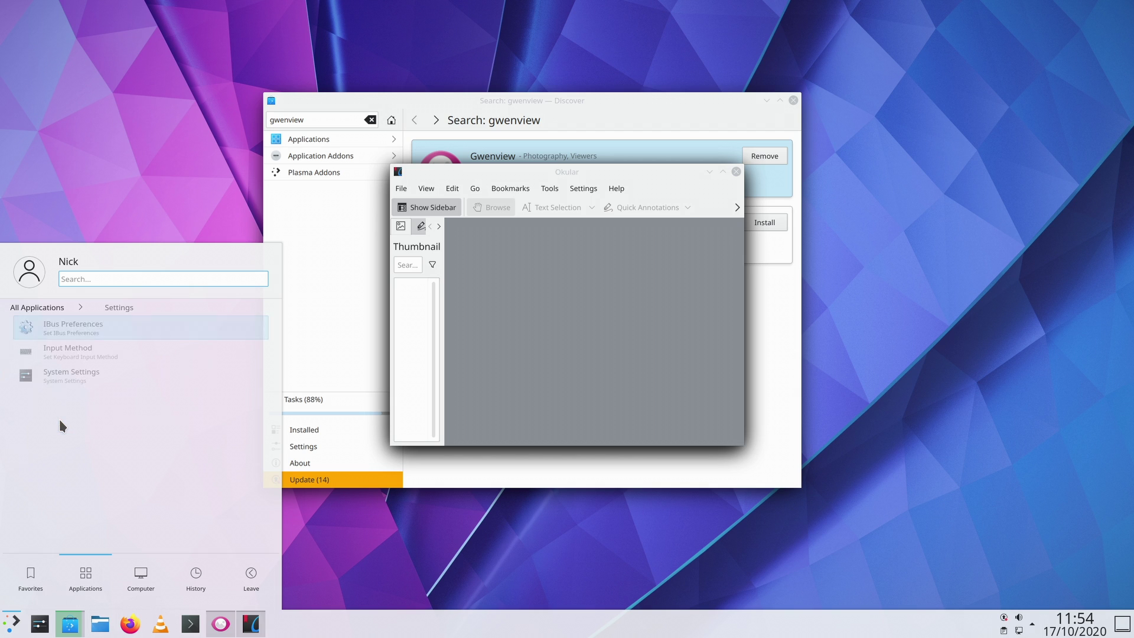
left_click(41, 307)
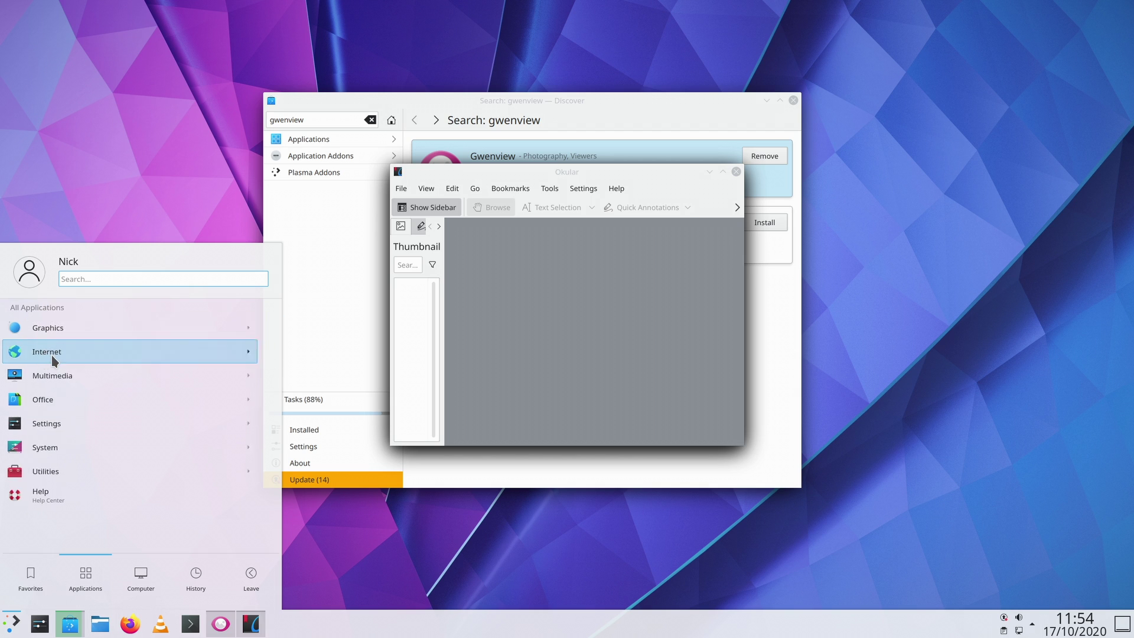
Launch the Falkon web browser from the Internet category and reopen the launcher's category list
left_click(51, 354)
left_click(75, 326)
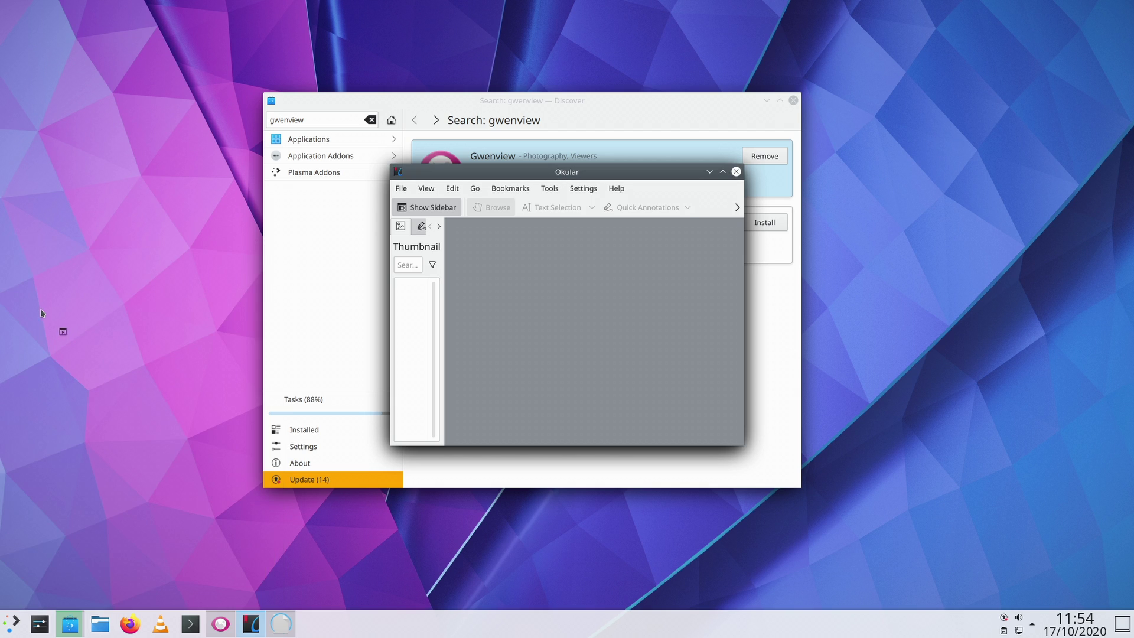
left_click(17, 620)
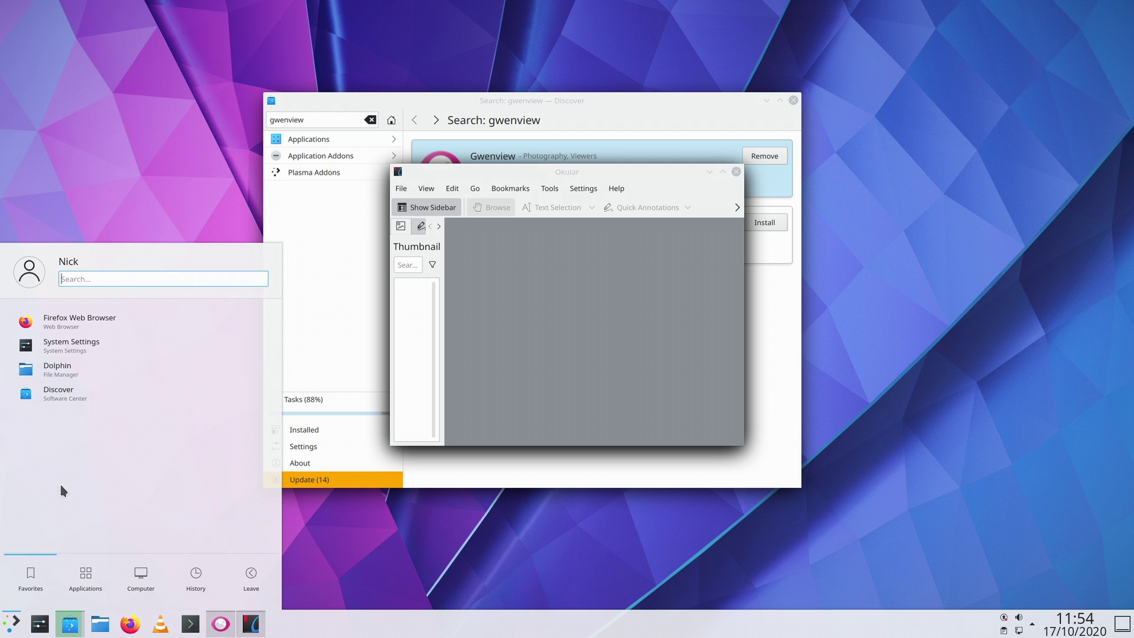
left_click(88, 581)
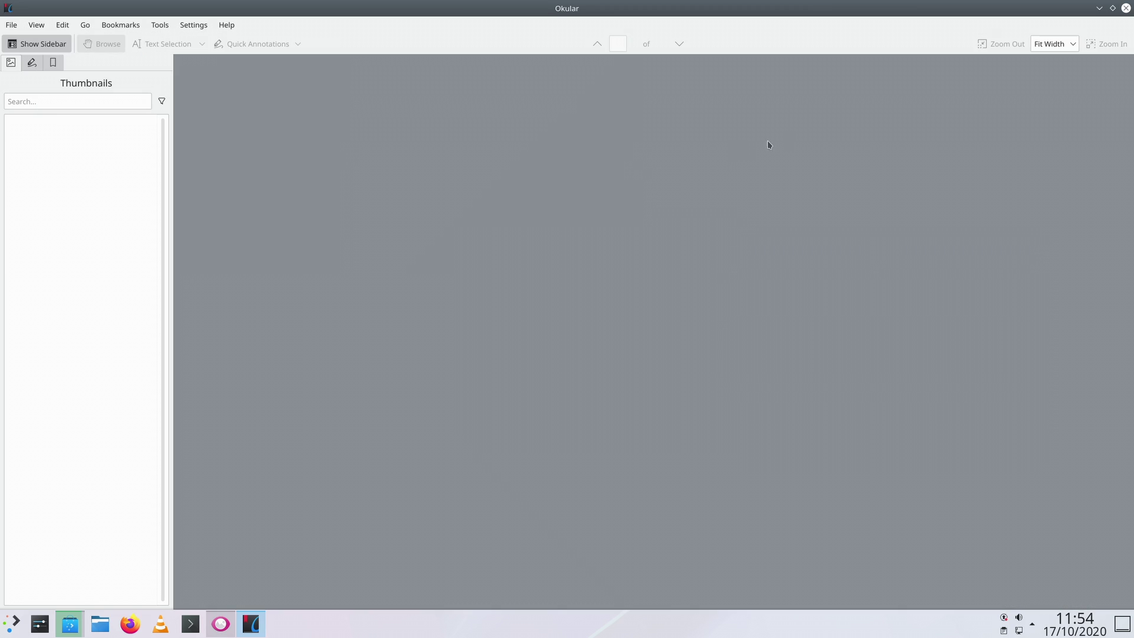
Restore Okular, then move and enlarge the Gwenview and Okular windows
left_click_drag(634, 80, 862, 89)
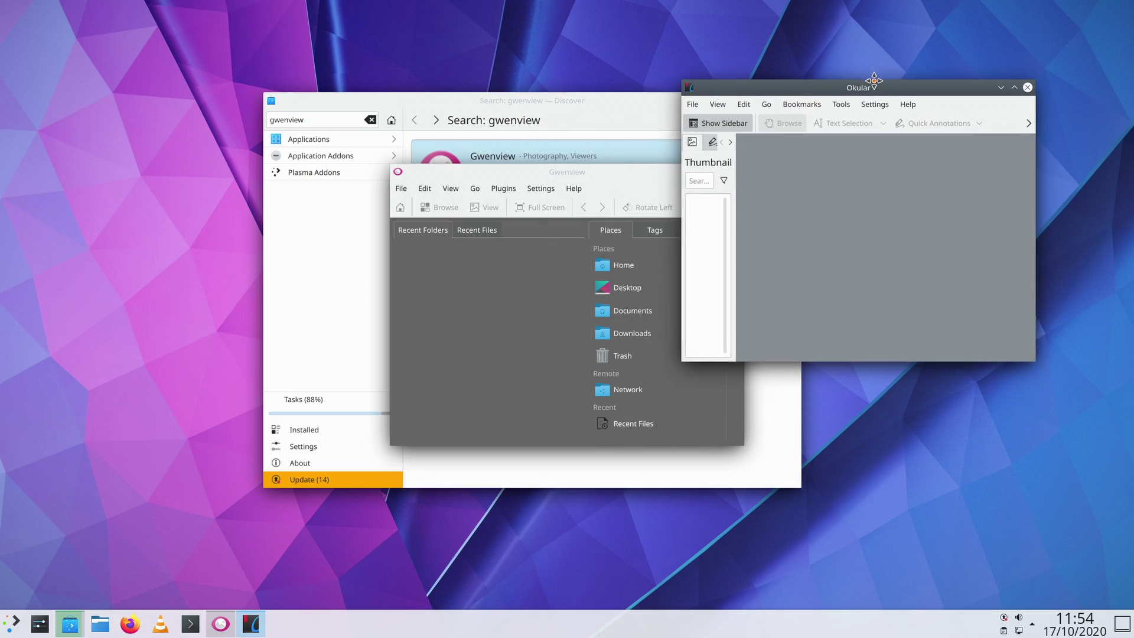
left_click_drag(629, 177, 315, 88)
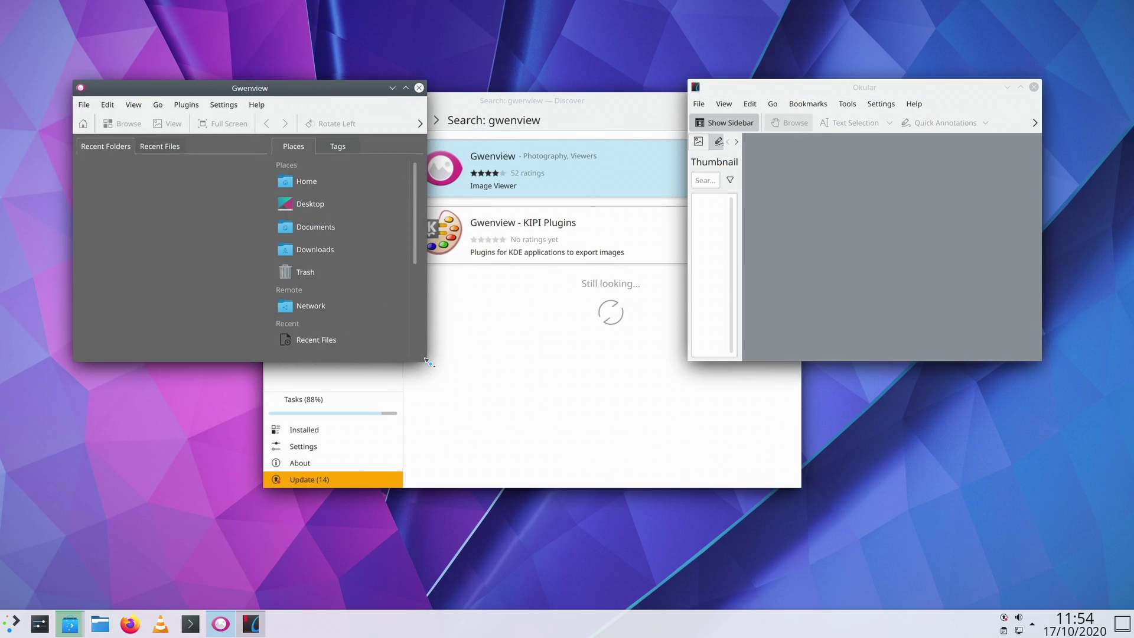
left_click_drag(488, 396, 603, 487)
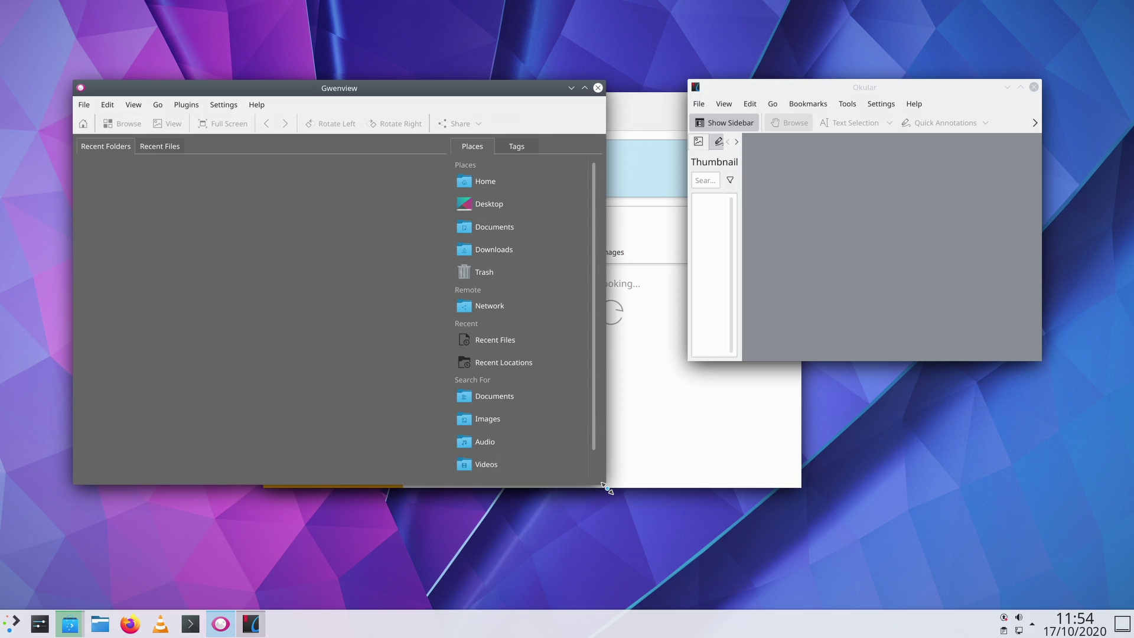
left_click(836, 92)
left_click_drag(1041, 362, 1131, 524)
left_click_drag(902, 93, 838, 93)
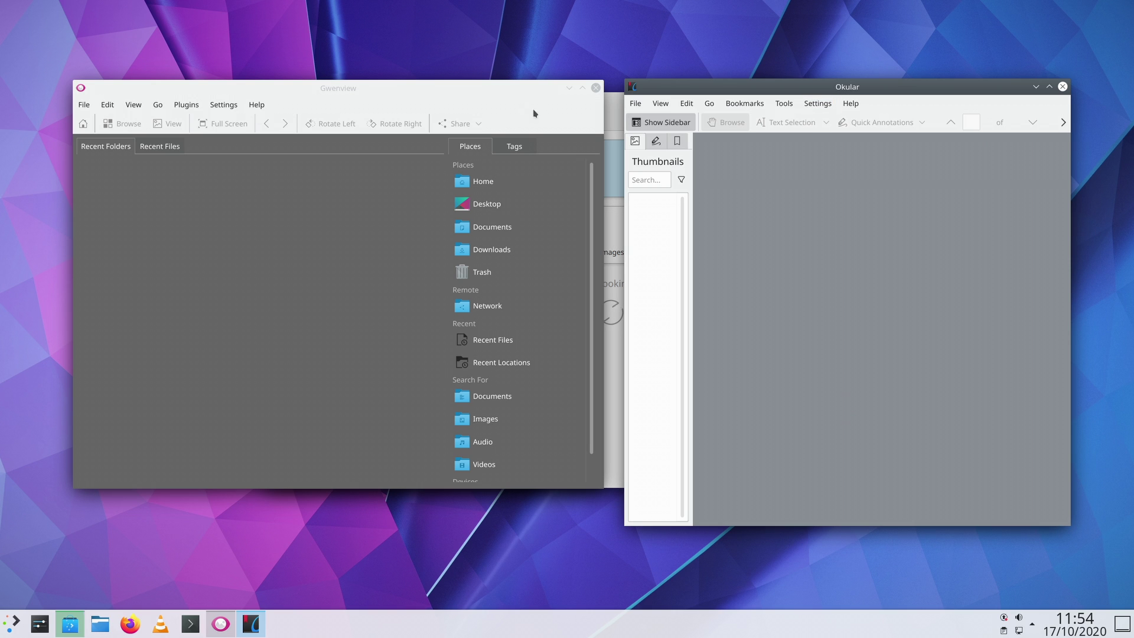
left_click_drag(505, 88, 420, 68)
Maximize the Discover window, then restore it to its normal size
left_click(586, 99)
double_click(586, 100)
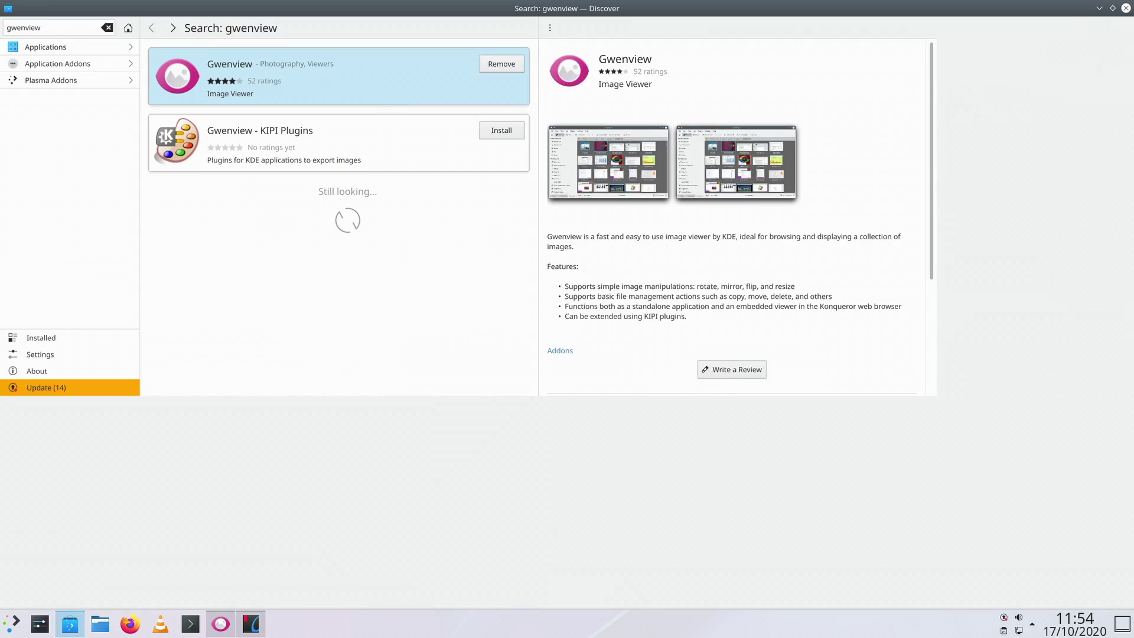
left_click_drag(635, 13, 551, 205)
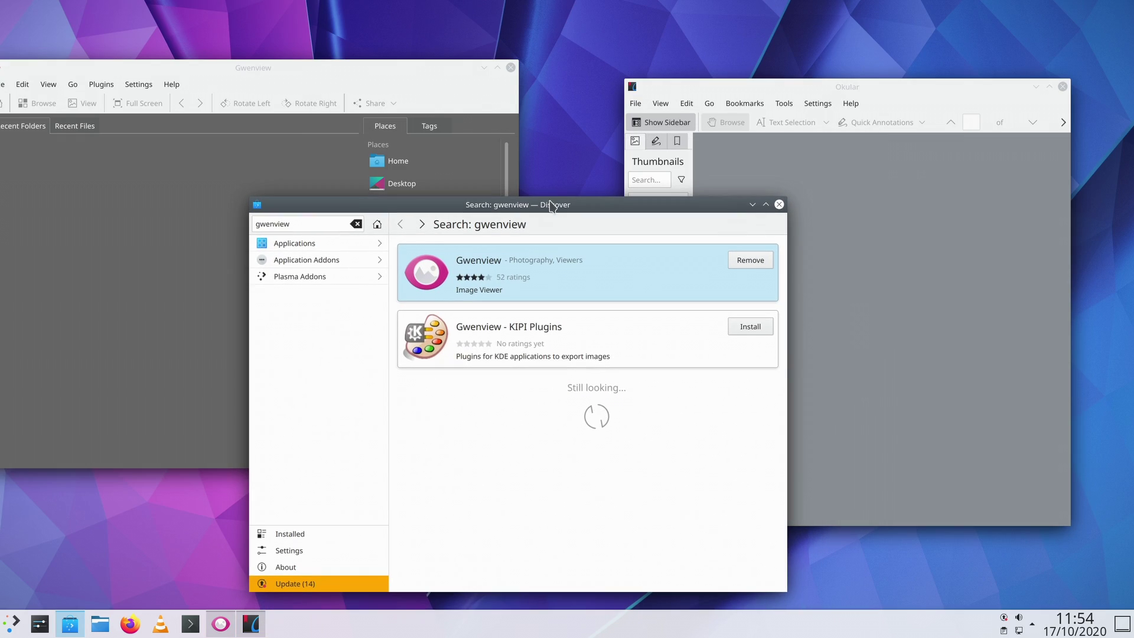
Search the launcher for 'falko' and run the Falkon result
left_click(11, 623)
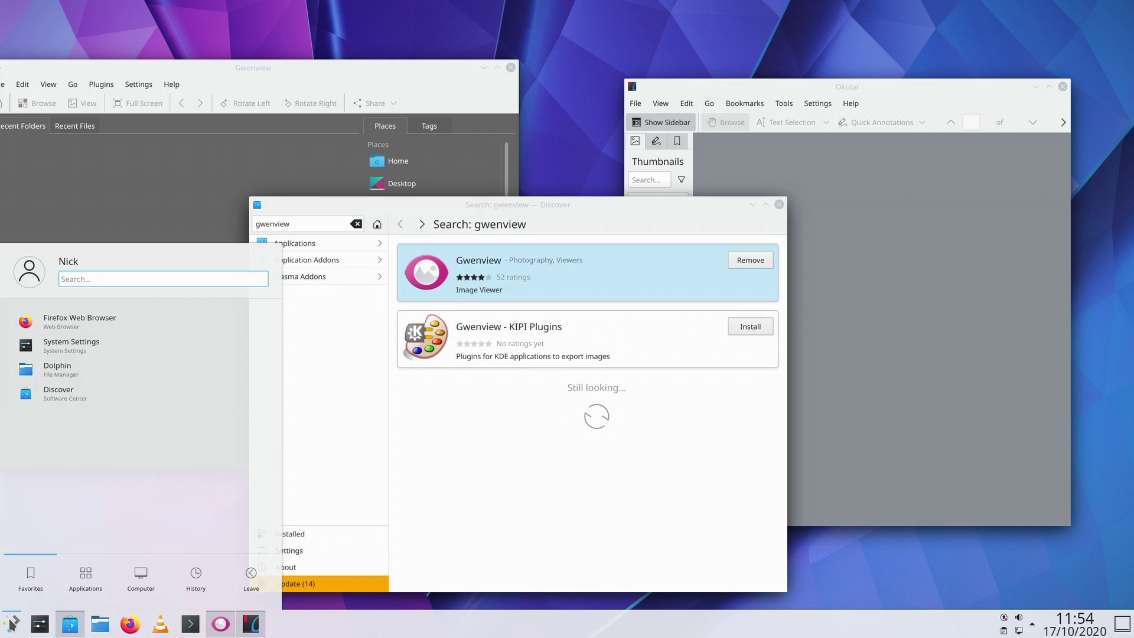
type("falkon")
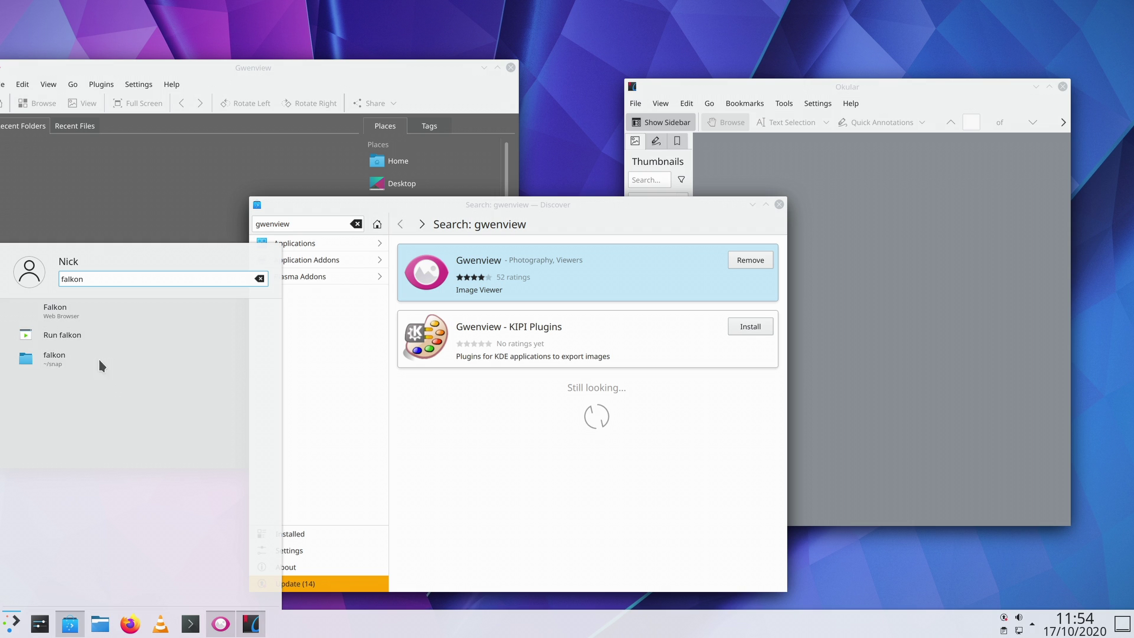
left_click(78, 337)
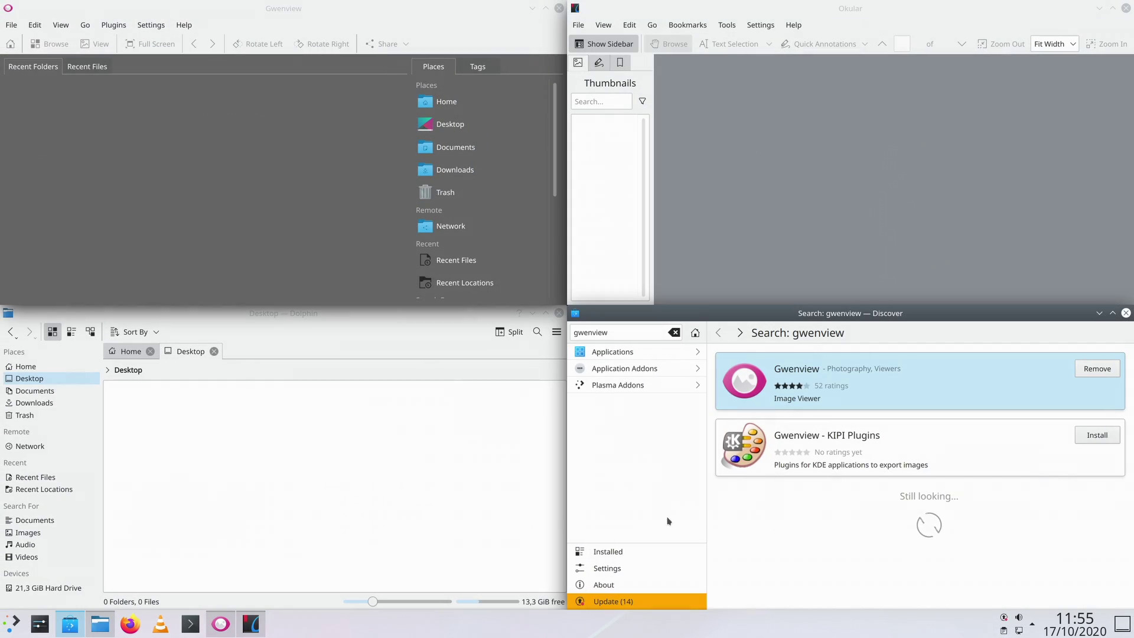
Focus the Dolphin, Discover, Okular and Gwenview windows in turn, then show Gwenview's Help menu
left_click(380, 494)
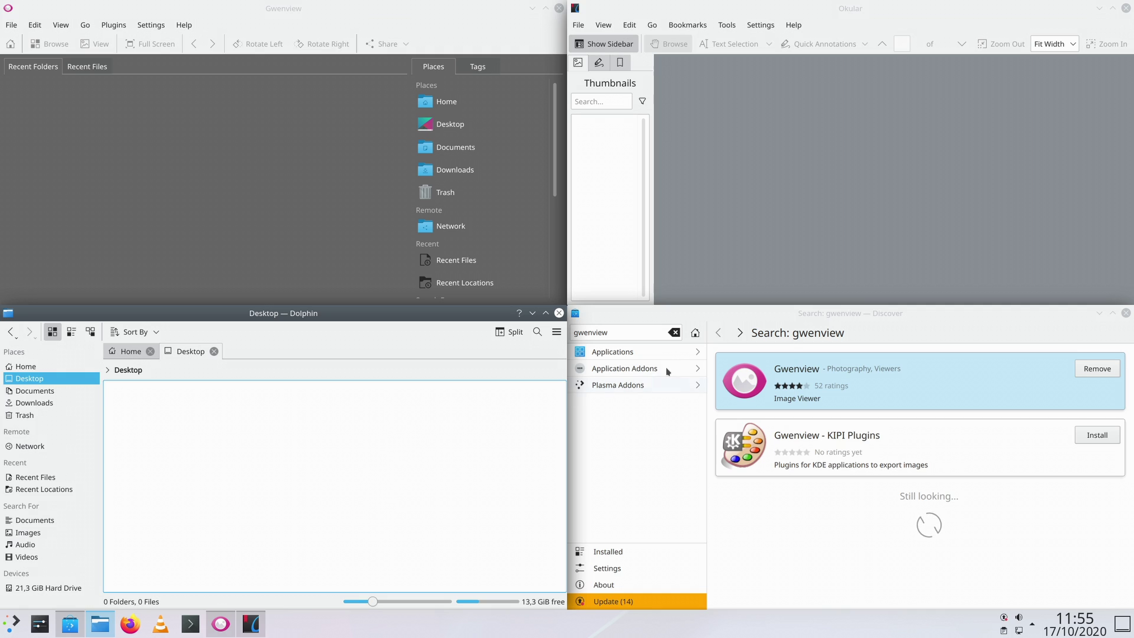
left_click(653, 313)
left_click(745, 185)
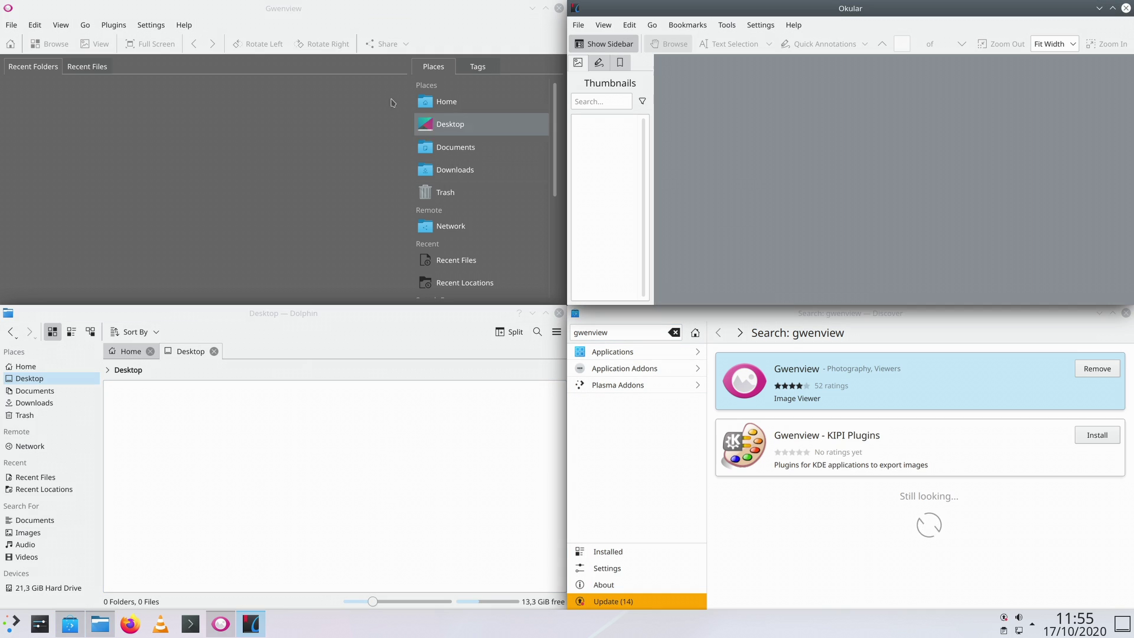
left_click(273, 9)
left_click(184, 25)
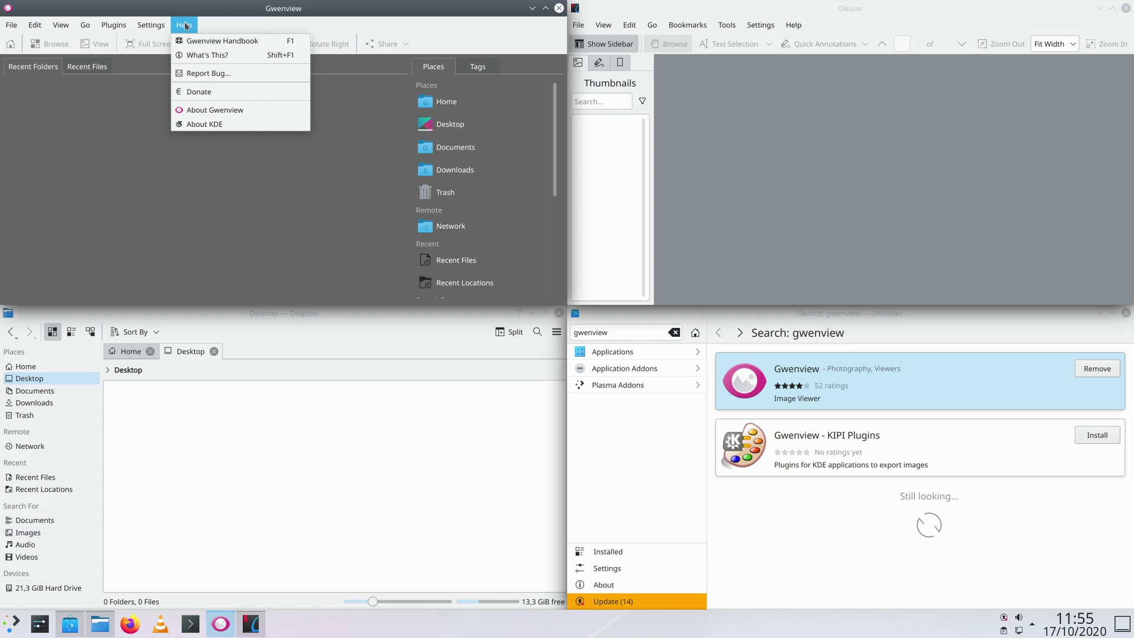